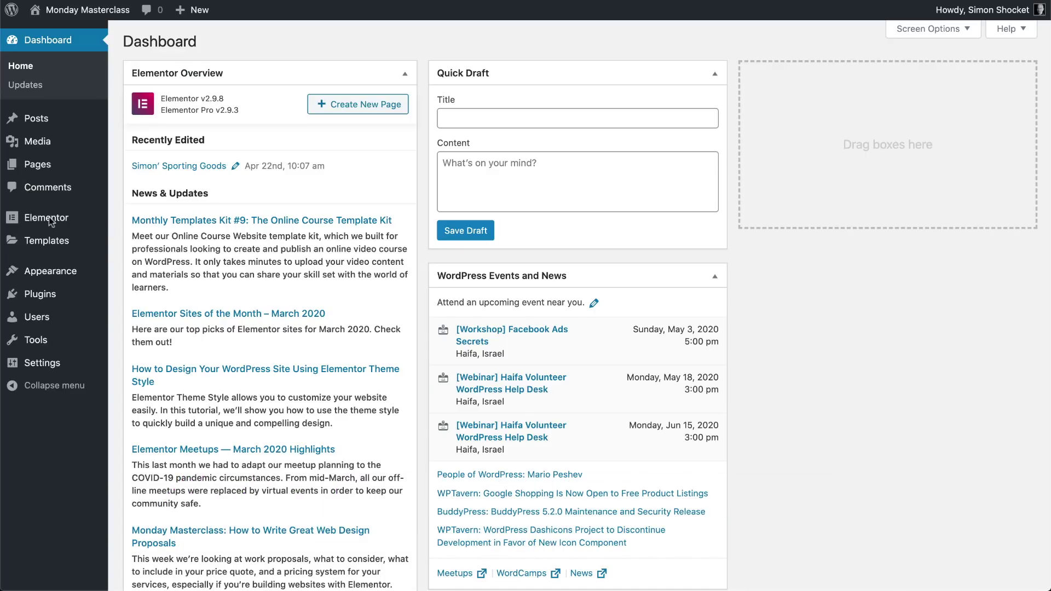
Put Elementor Maintenance Mode into Coming Soon with the Coming.Soon_Spots-Store template and save
mouse_move(48, 221)
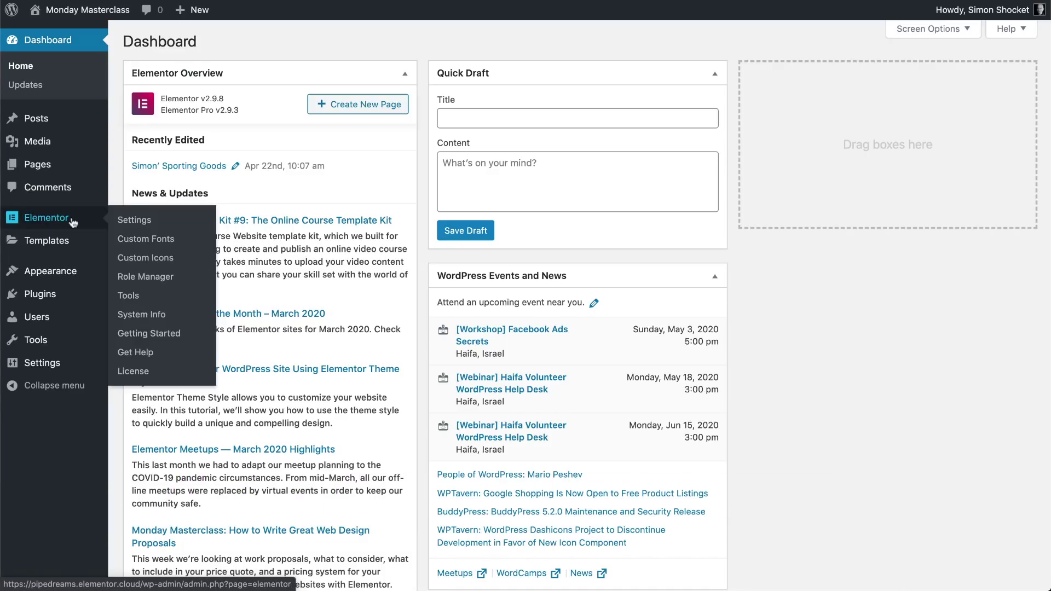
click(135, 300)
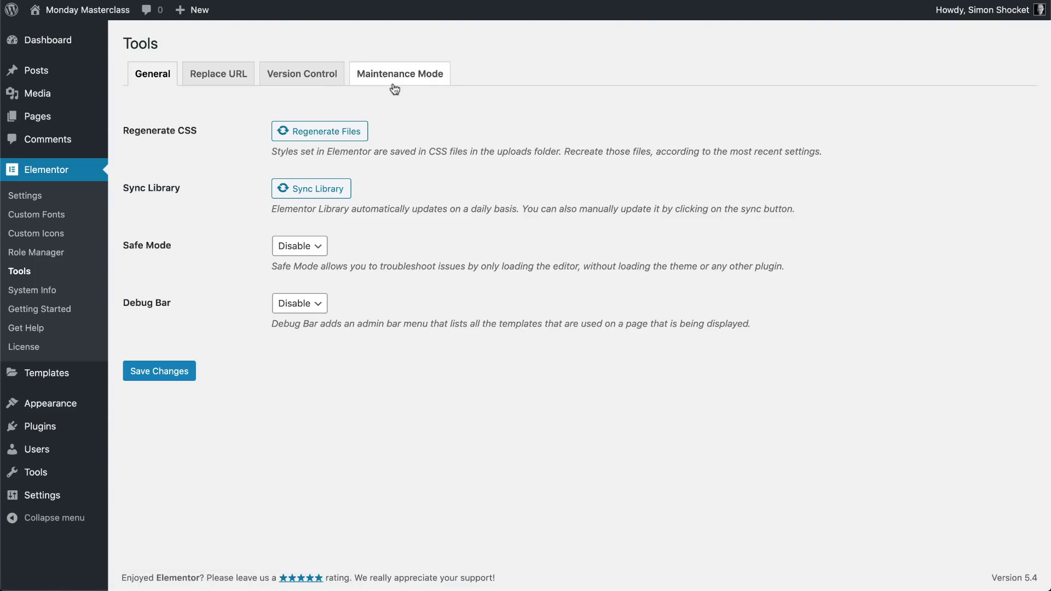
click(394, 84)
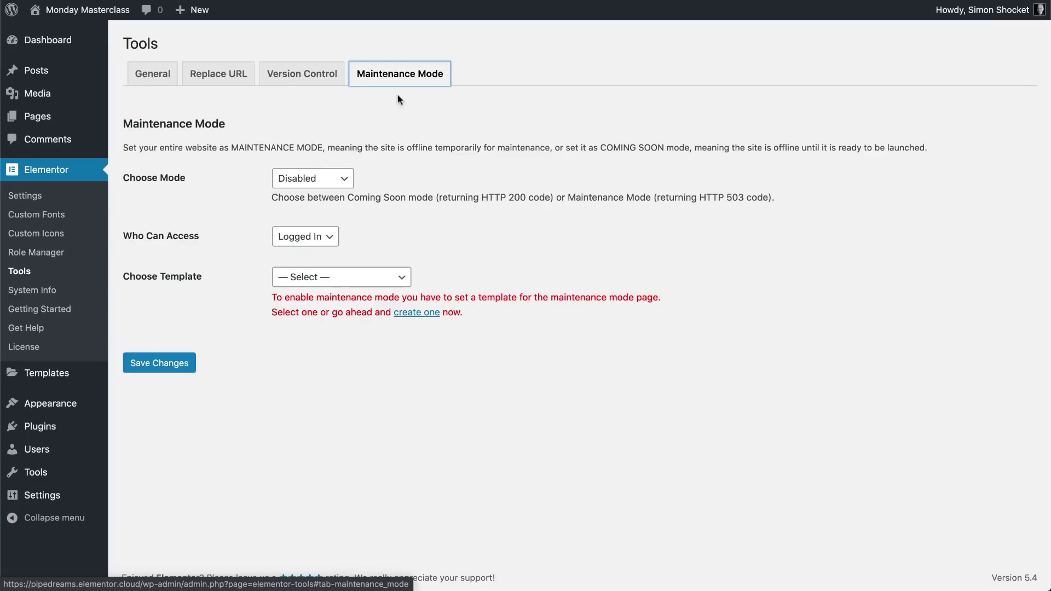
click(344, 185)
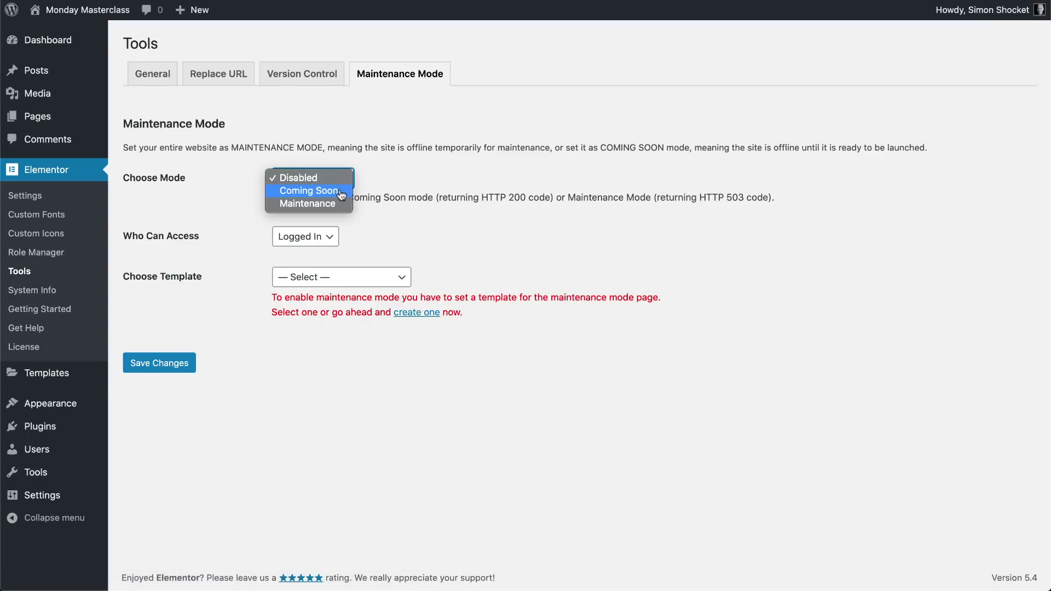
click(345, 195)
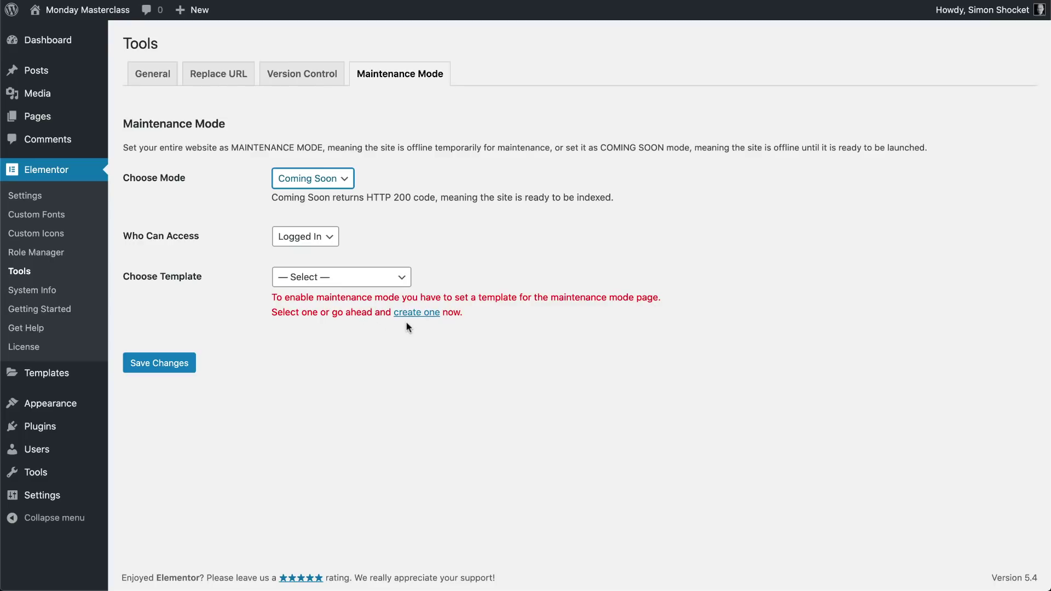
click(406, 282)
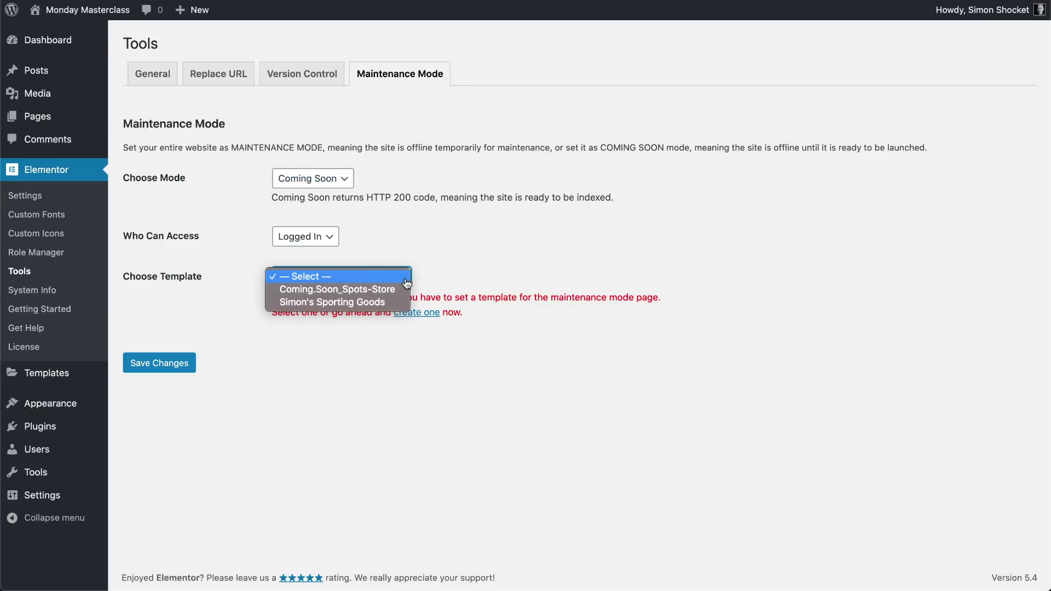
click(383, 294)
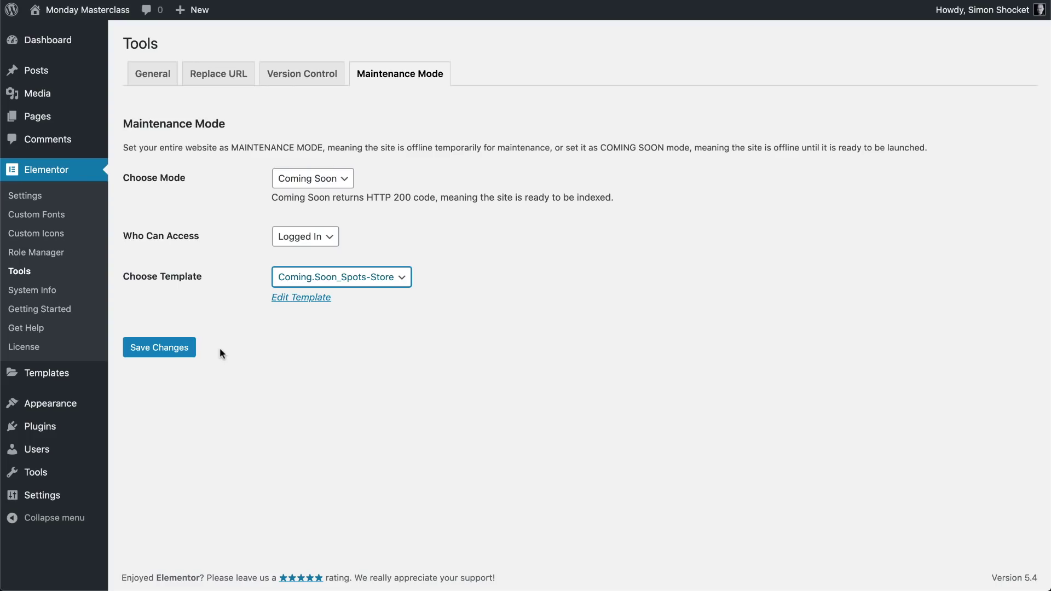
click(168, 353)
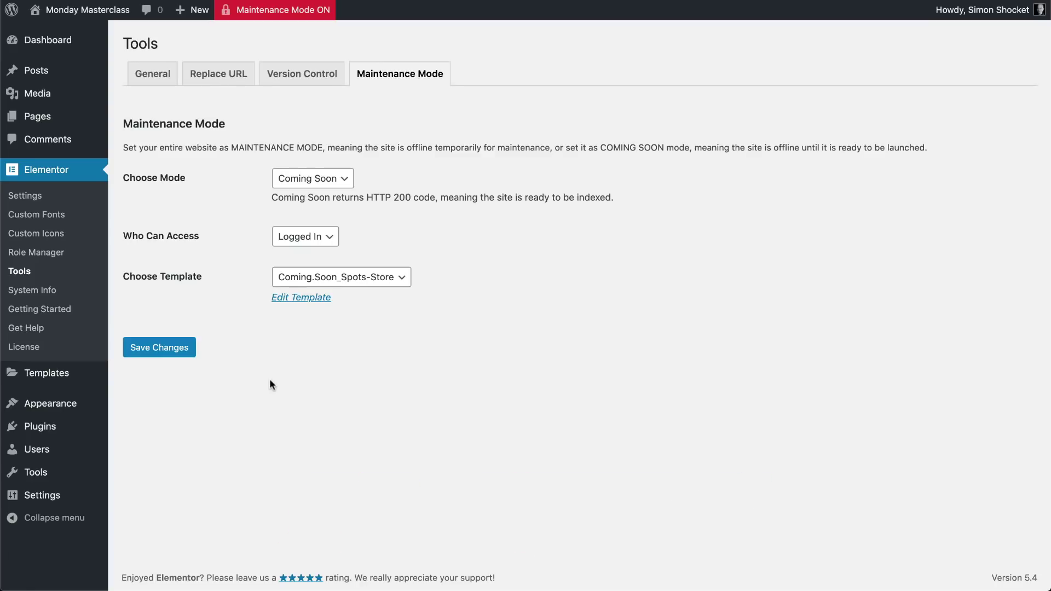
Search Add New plugins for 'woocommerce', then install and activate WooCommerce
mouse_move(36, 432)
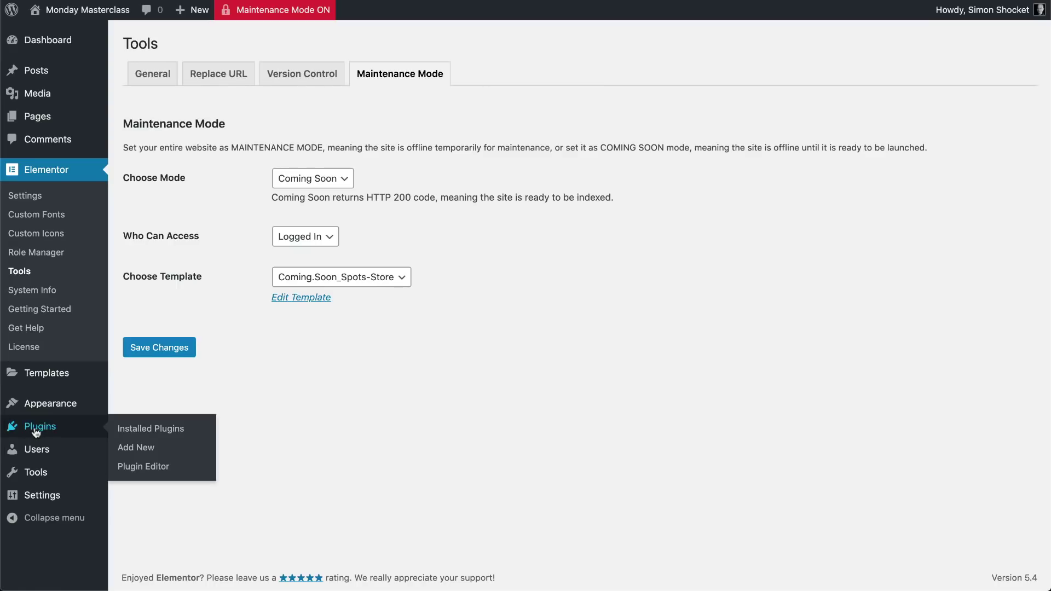
click(135, 447)
click(864, 83)
text(woocommerce)
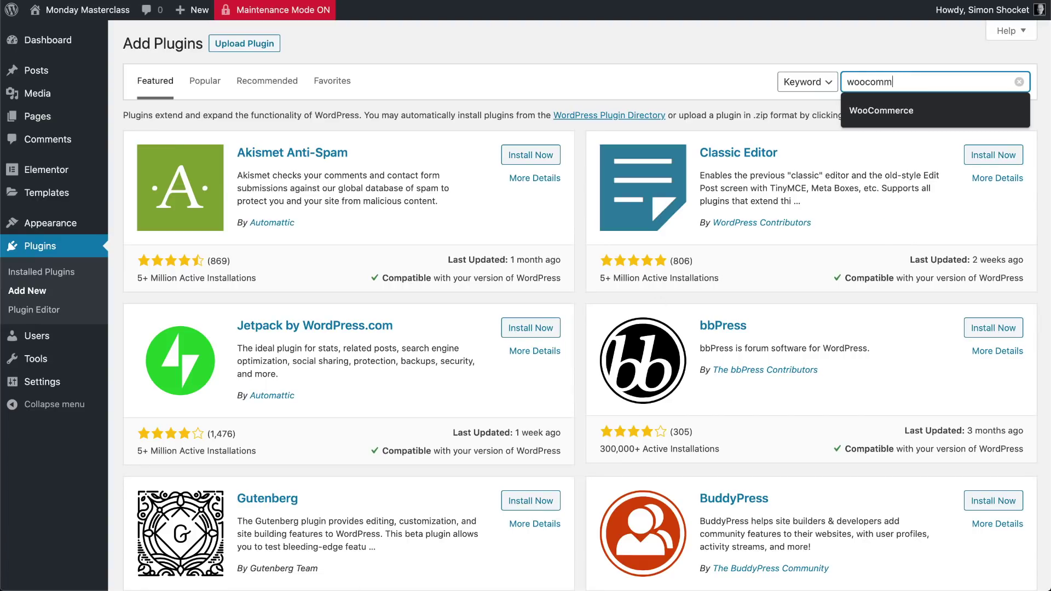
key(Return)
click(531, 158)
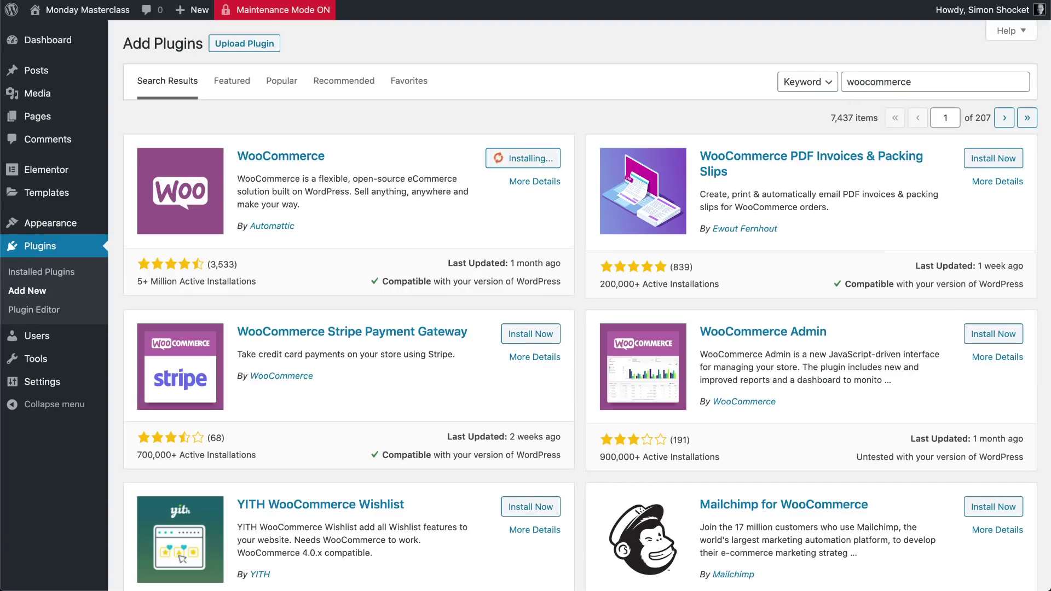
click(533, 159)
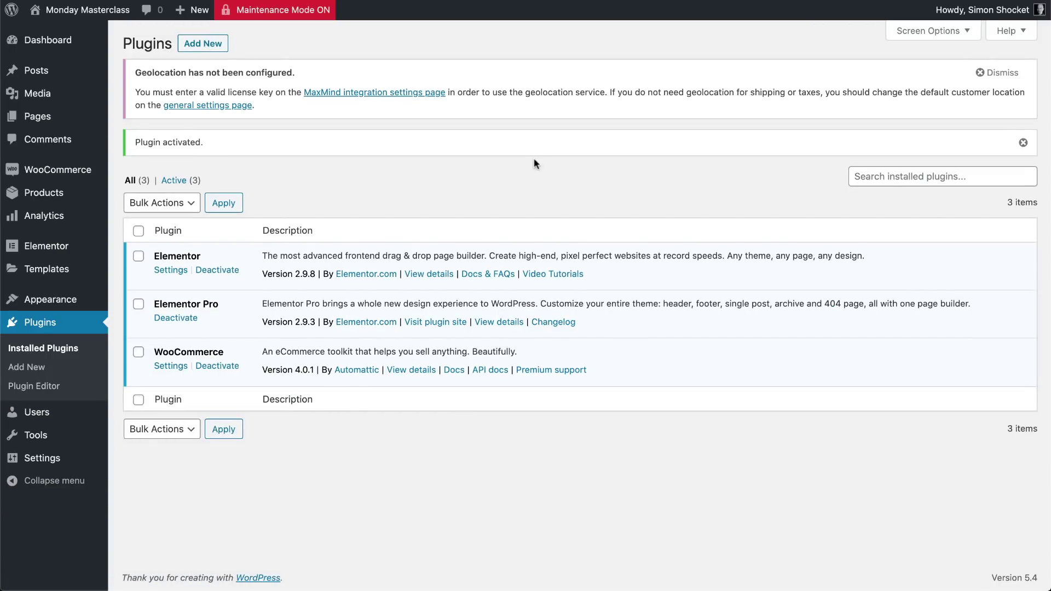
Open WooCommerce's General settings page
mouse_move(85, 199)
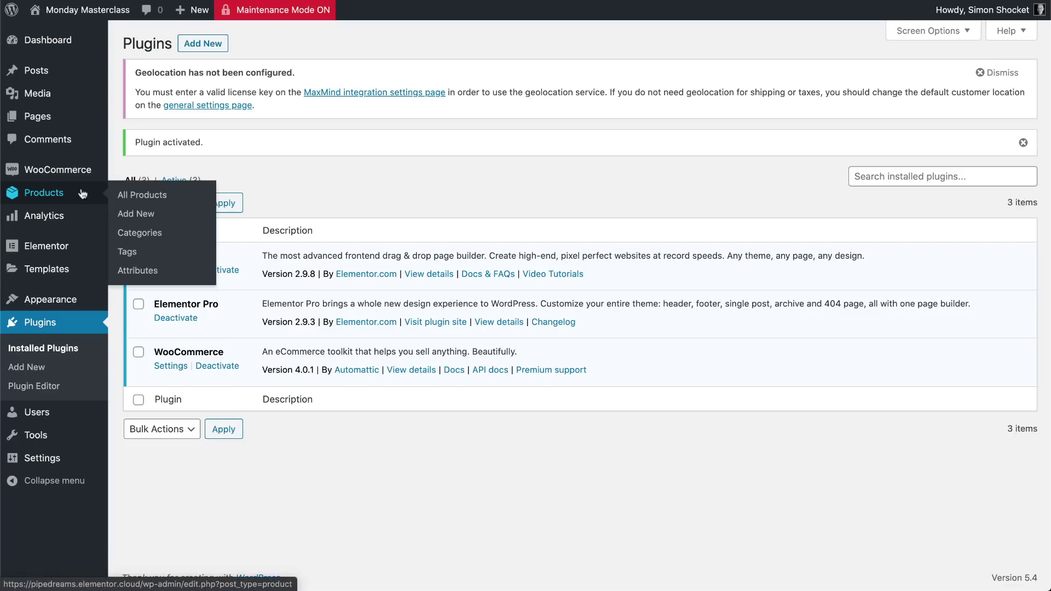
mouse_move(76, 181)
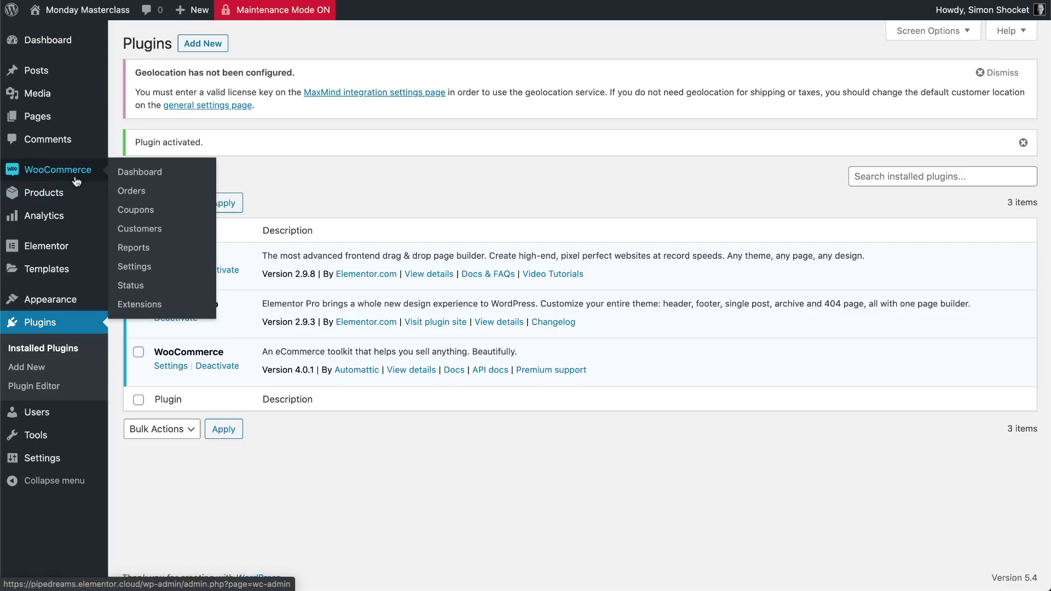
click(134, 267)
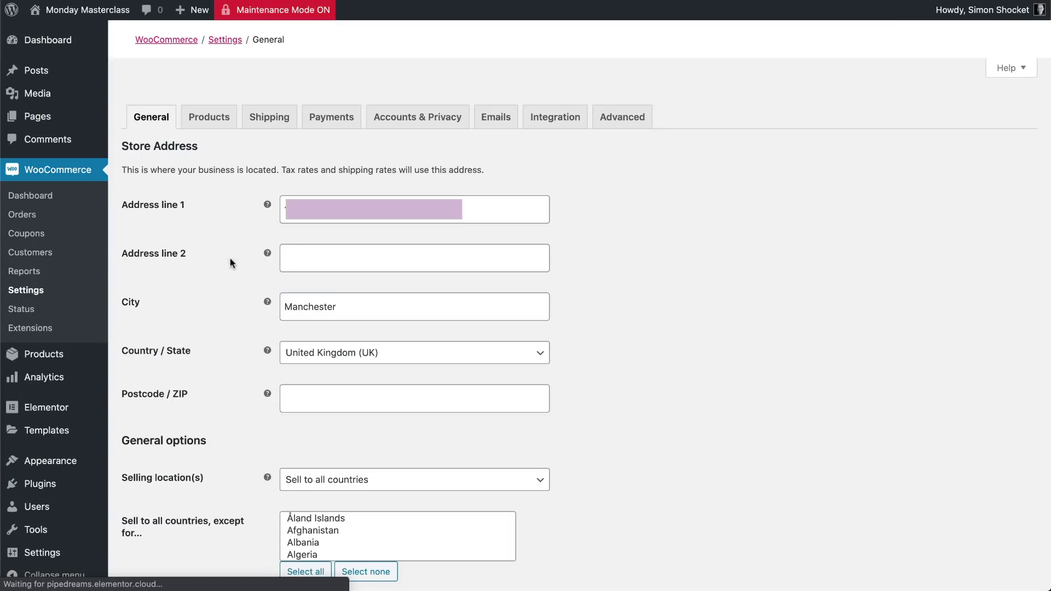
Start the WooCommerce setup wizard from the Help panel's Setup wizard section
click(1008, 68)
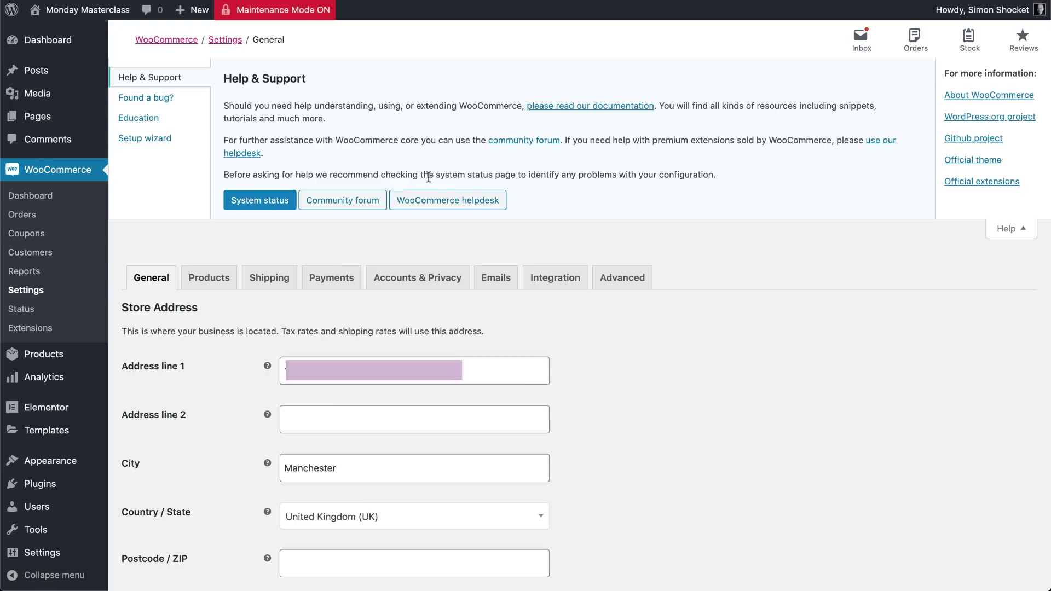
click(144, 139)
click(248, 134)
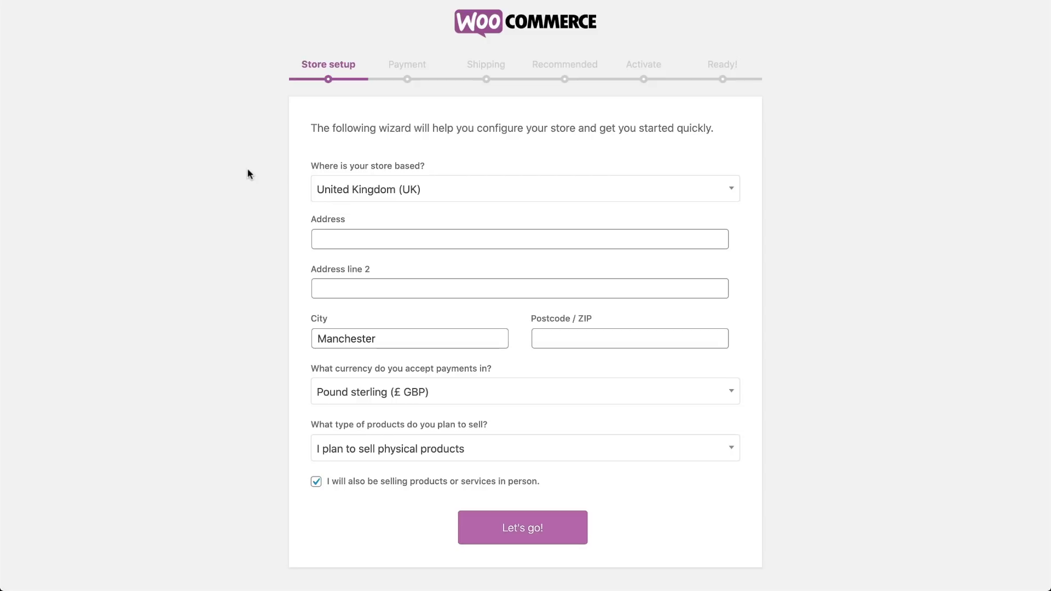
click(328, 239)
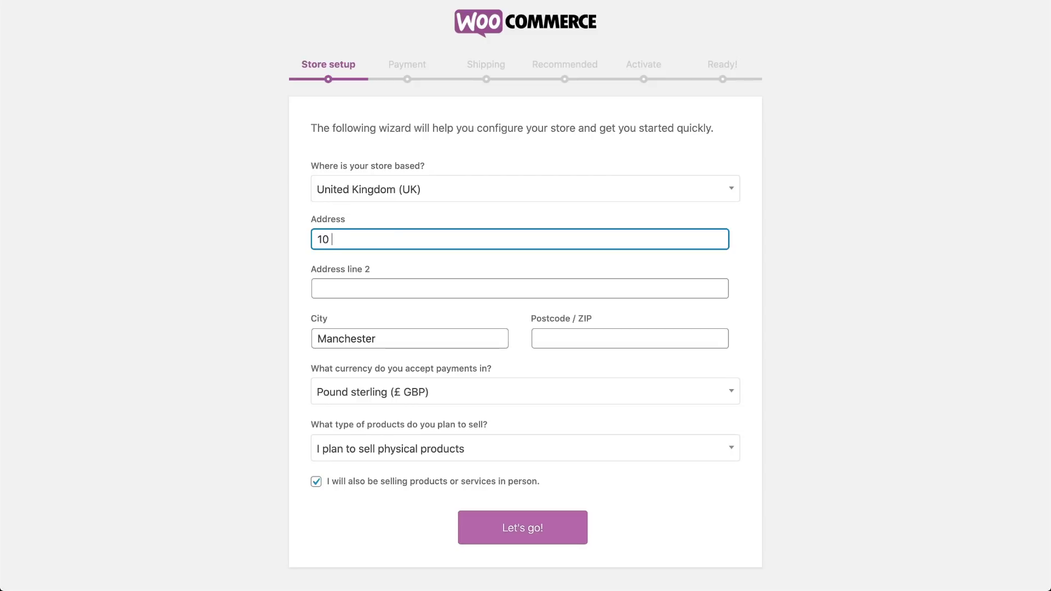
click(384, 401)
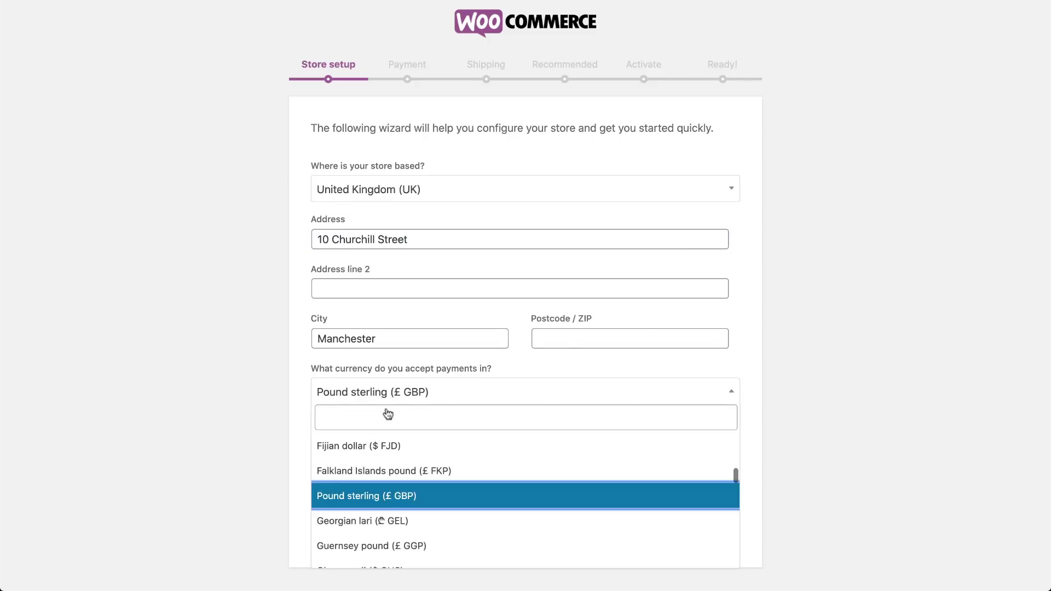
text(us)
click(390, 547)
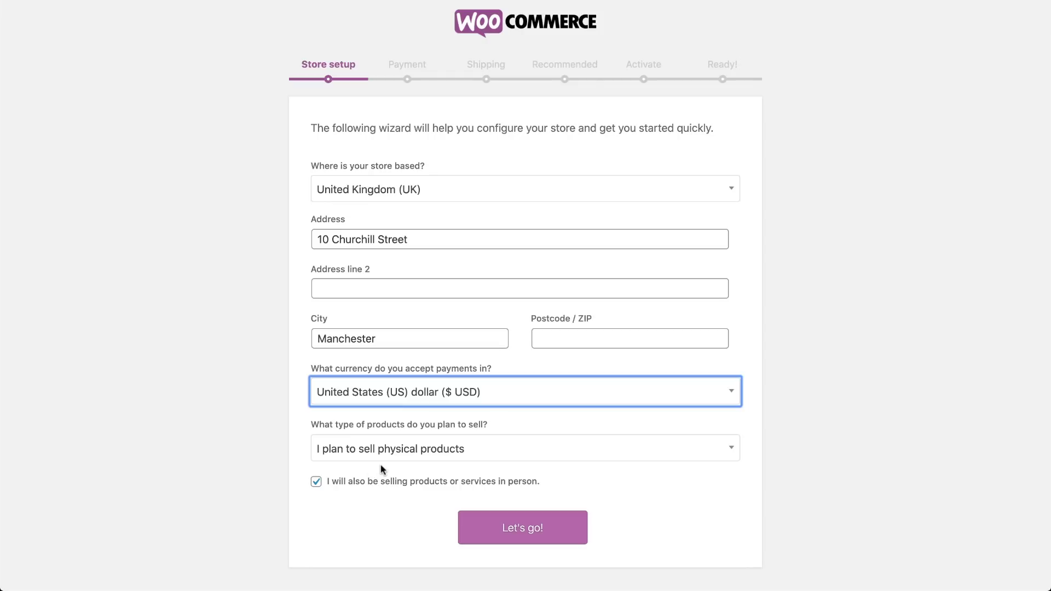
Submit the store details and accept usage tracking to reach the Payment step
click(502, 529)
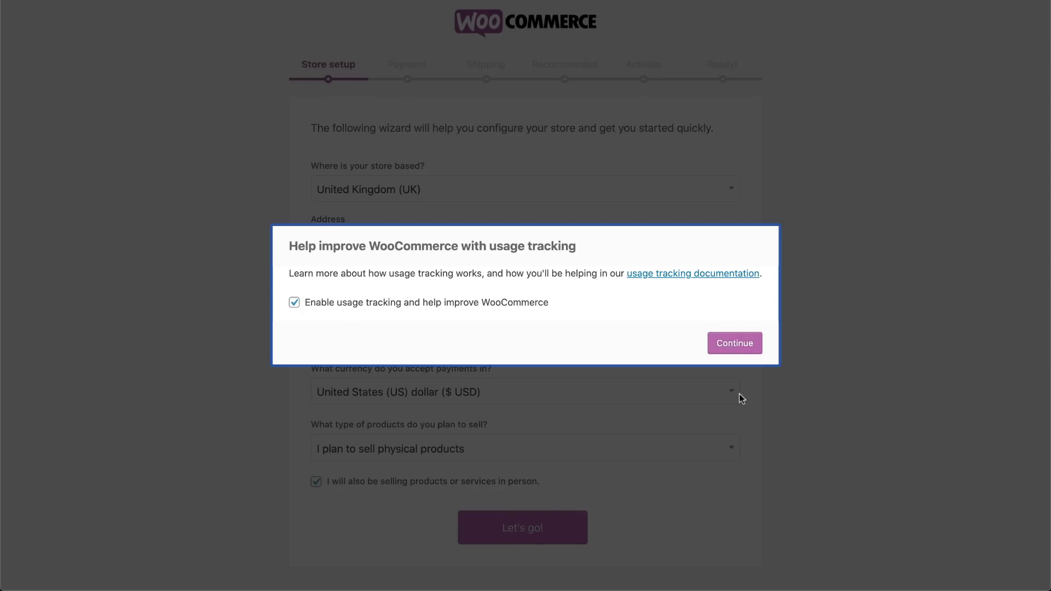
click(735, 350)
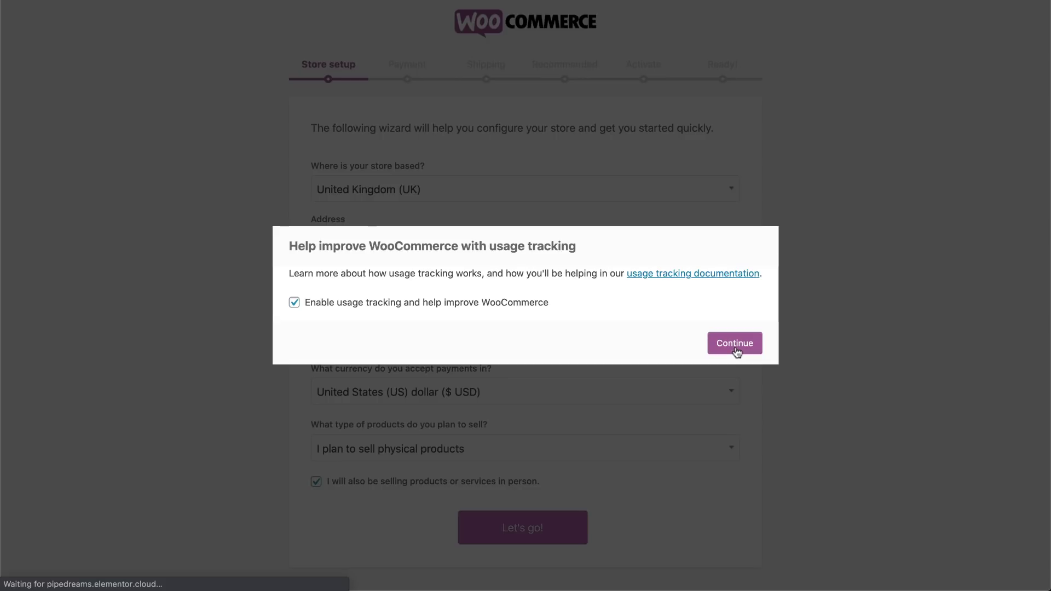
scroll(445, 326, down, 1)
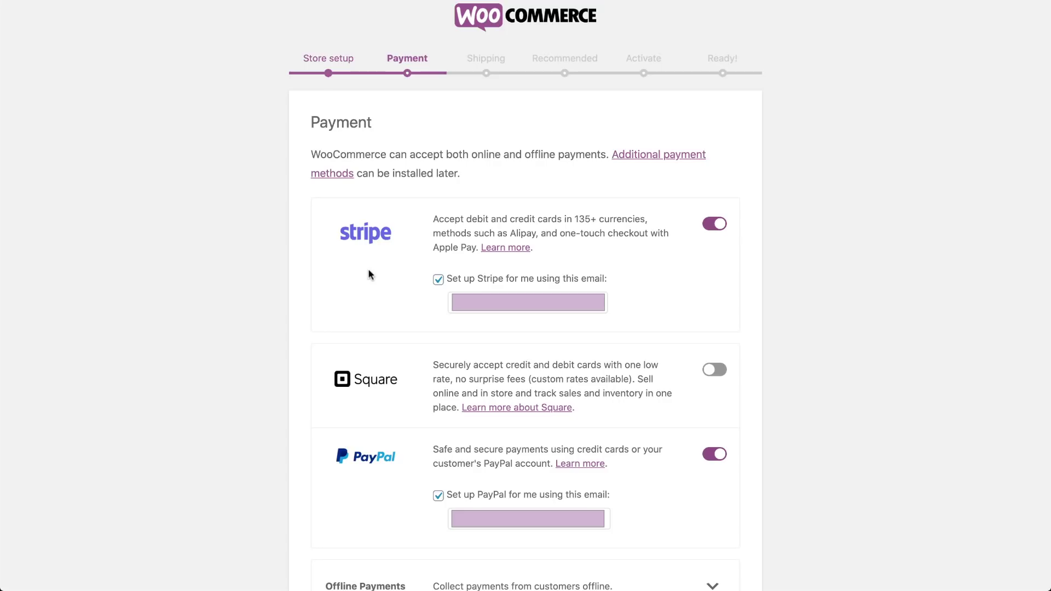
Review Offline Payments, leaving it off, and continue to the Shipping step
scroll(368, 272, down, 3)
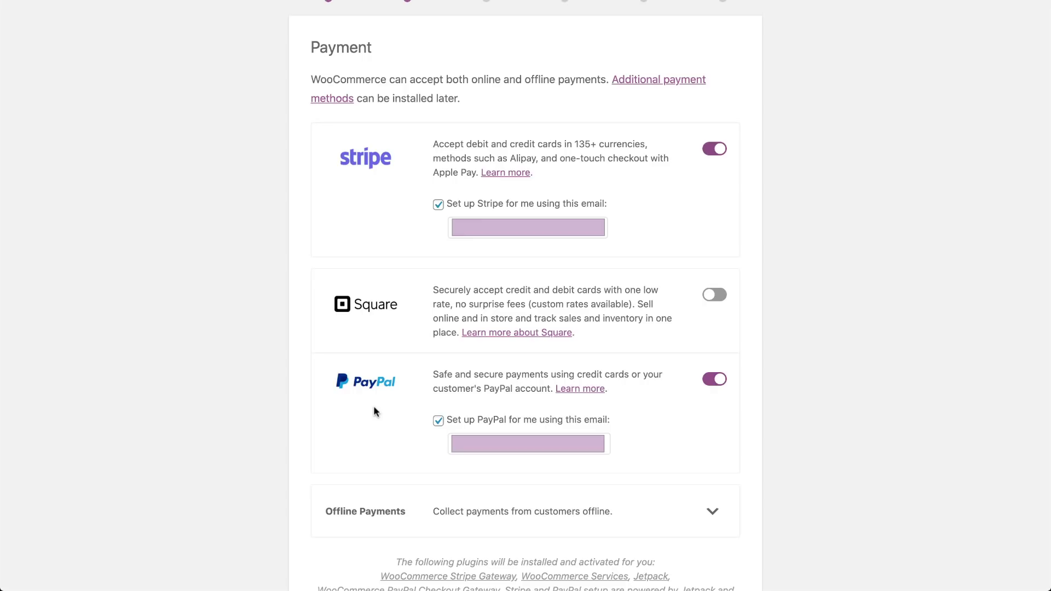
scroll(706, 459, down, 3)
click(714, 415)
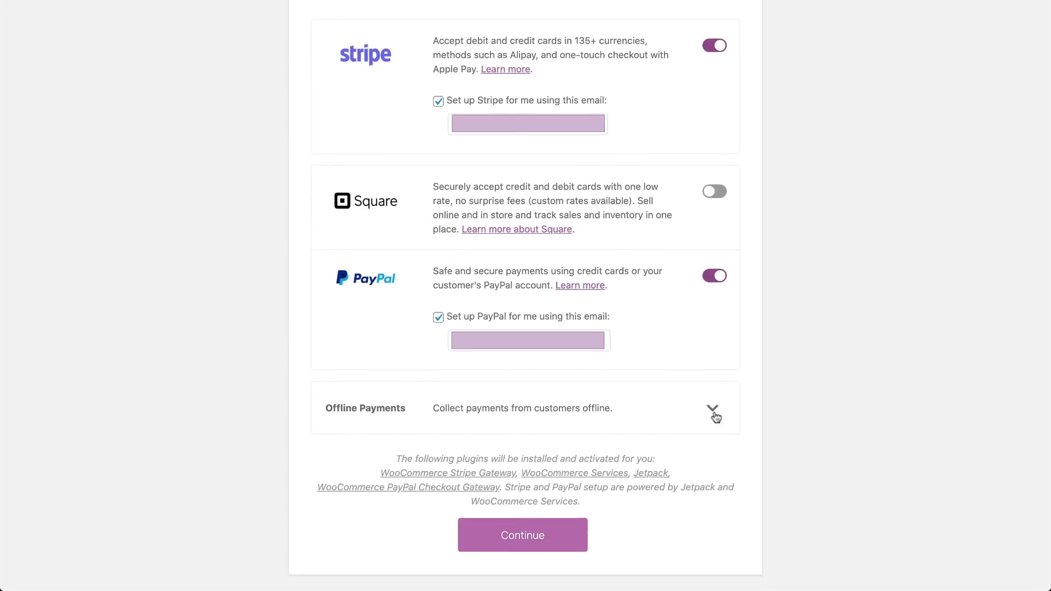
scroll(718, 422, down, 3)
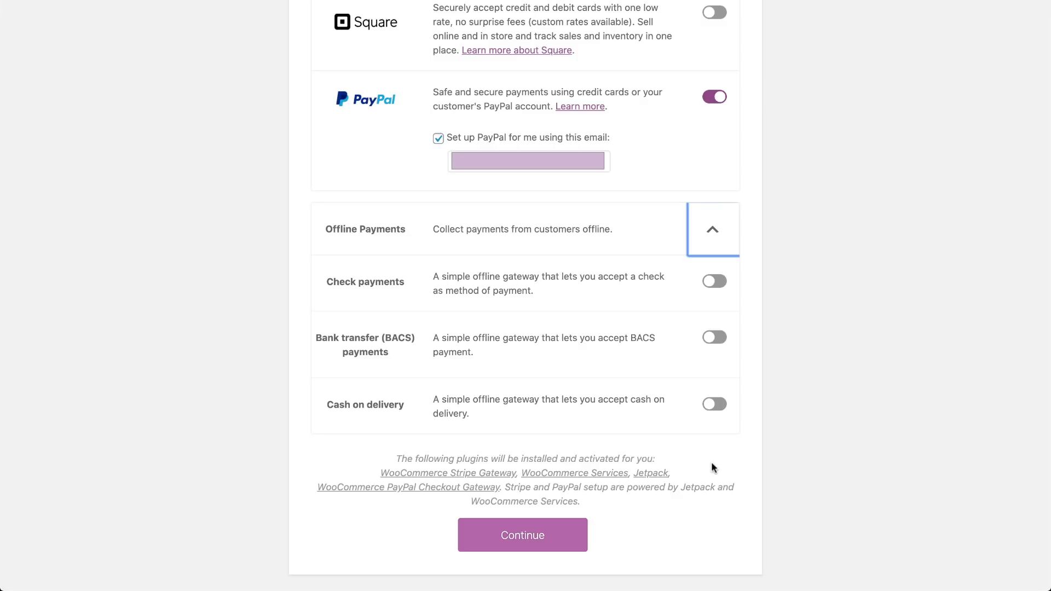
click(523, 542)
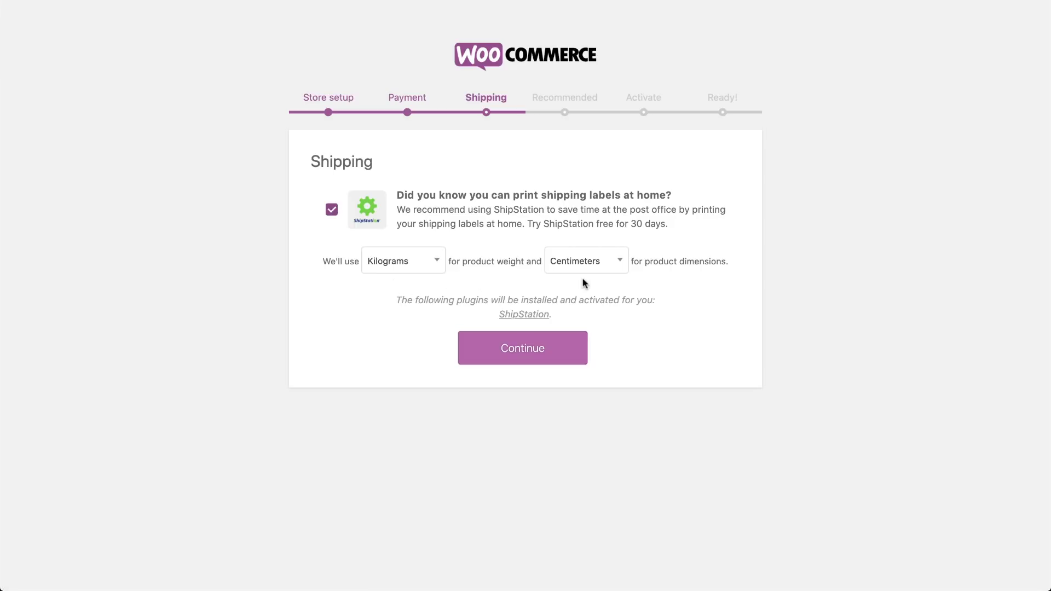
Accept Kilograms/Centimeters shipping units and exclude the Facebook and Mailchimp extensions
click(531, 358)
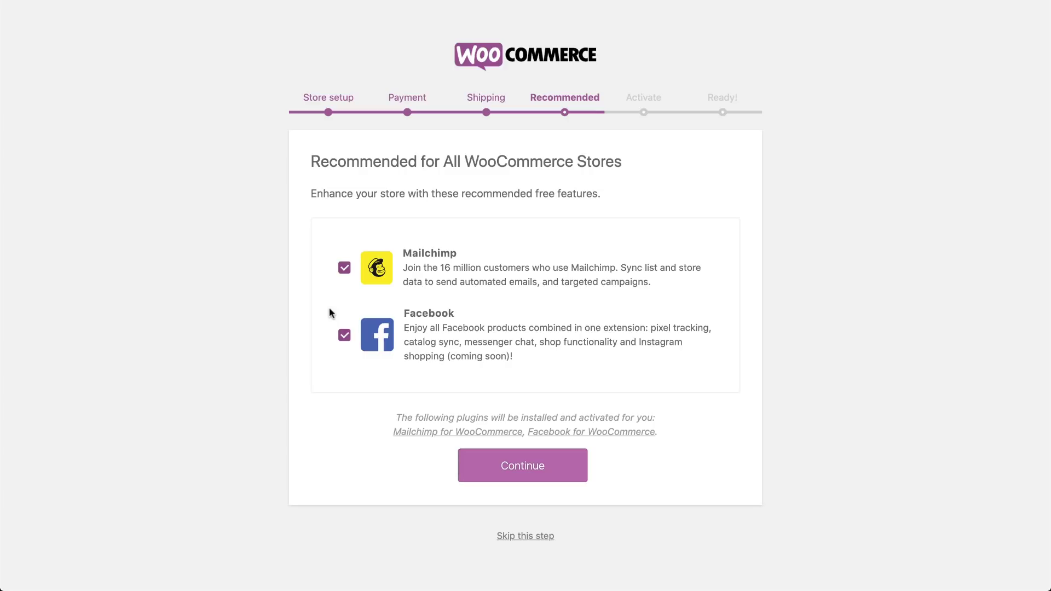
click(344, 335)
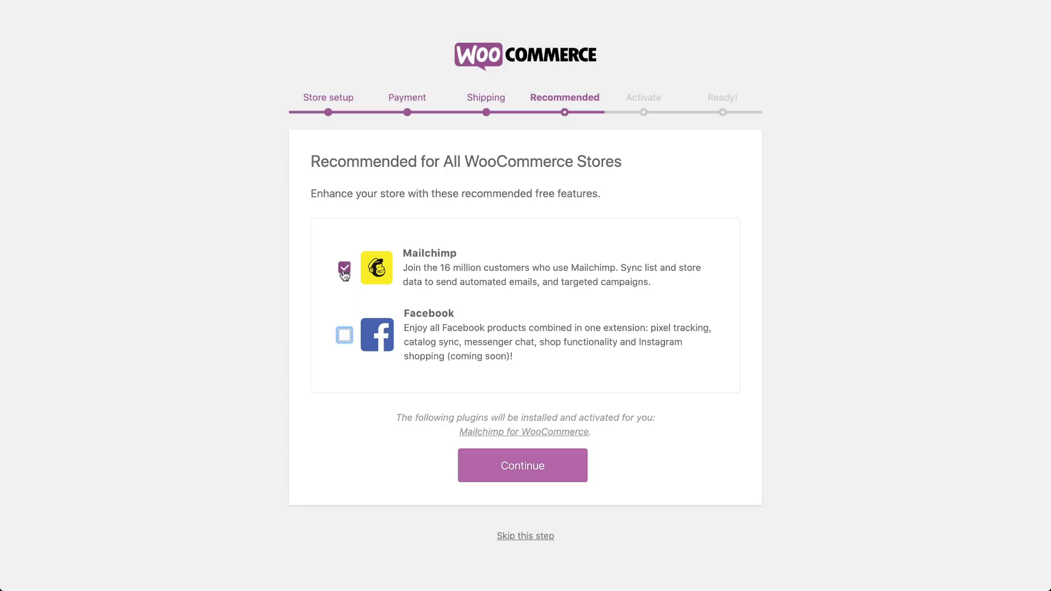
click(344, 269)
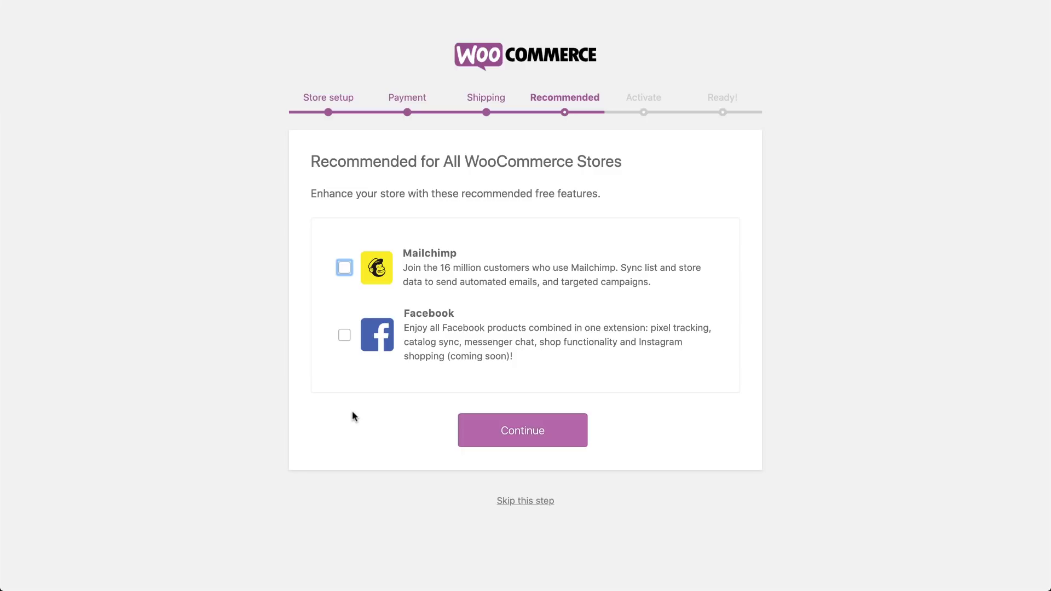
click(505, 427)
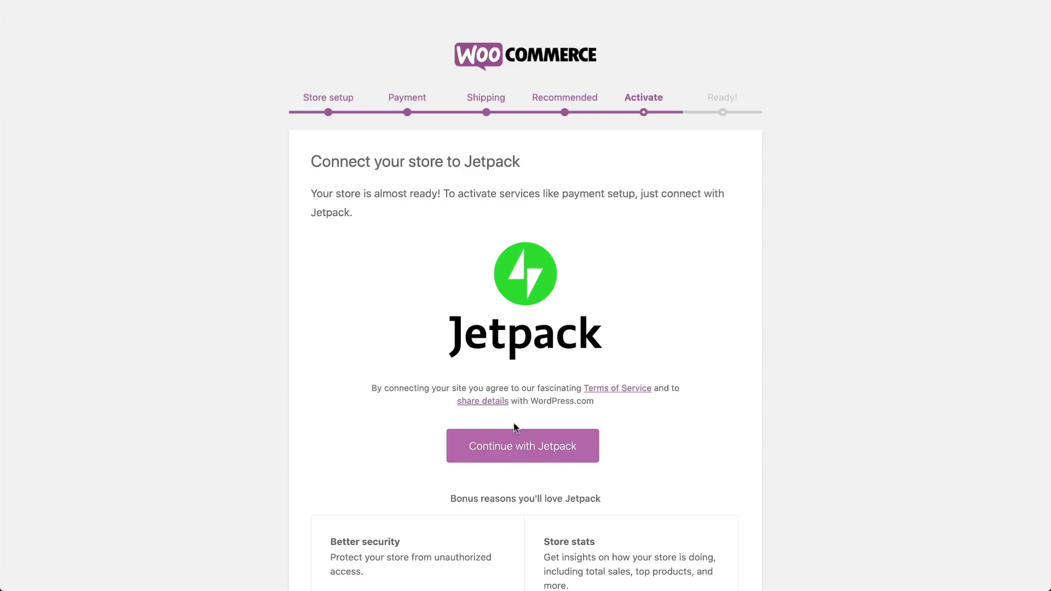
Skip the Jetpack connection and start creating the first product
scroll(513, 422, down, 5)
click(520, 561)
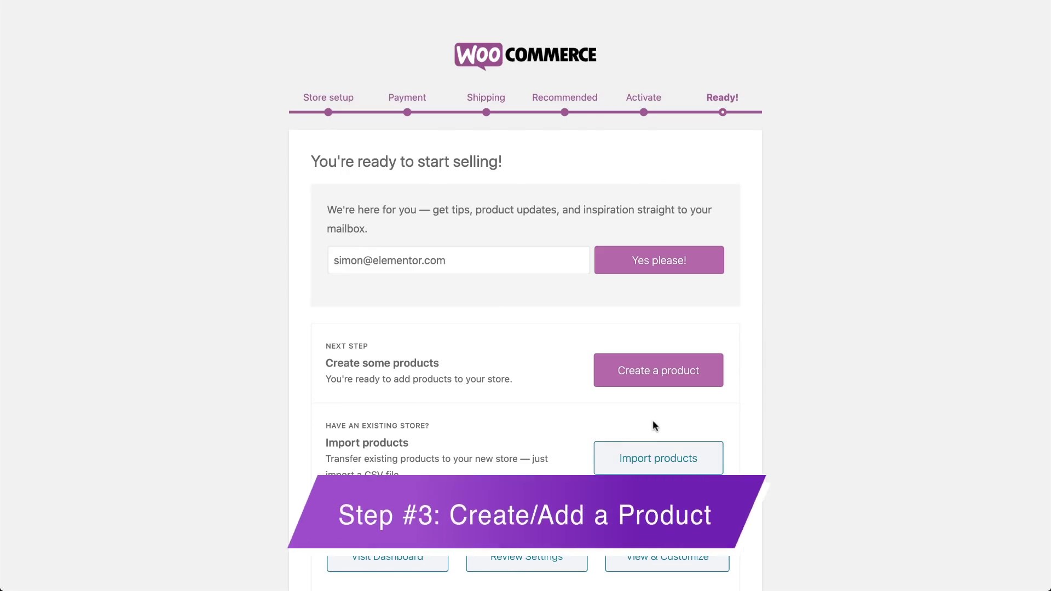
click(656, 383)
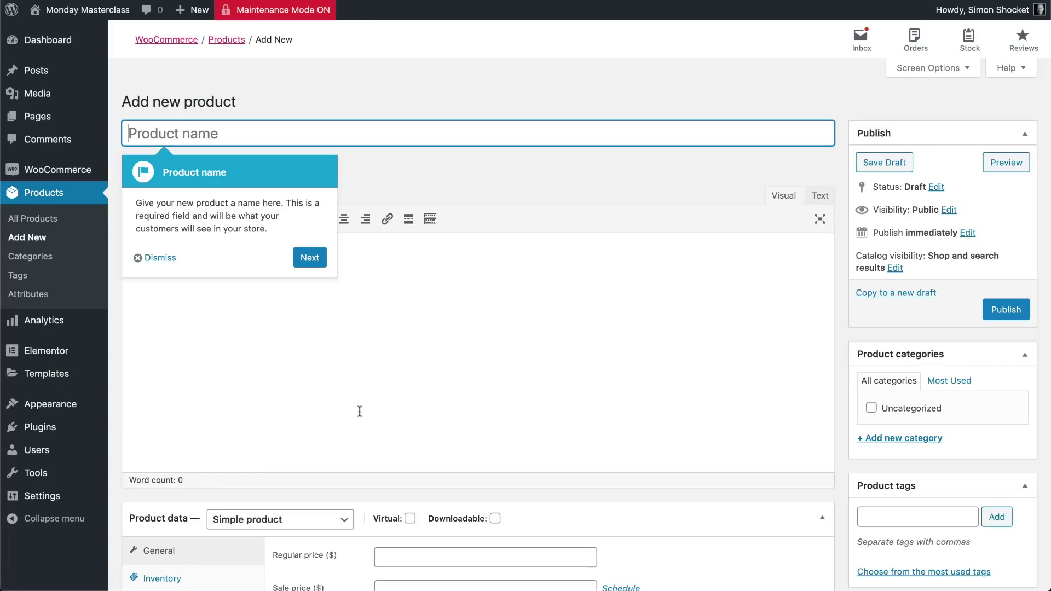
Paste the Full Home-Fitness Package name and description and set the regular price to 99.90
click(140, 262)
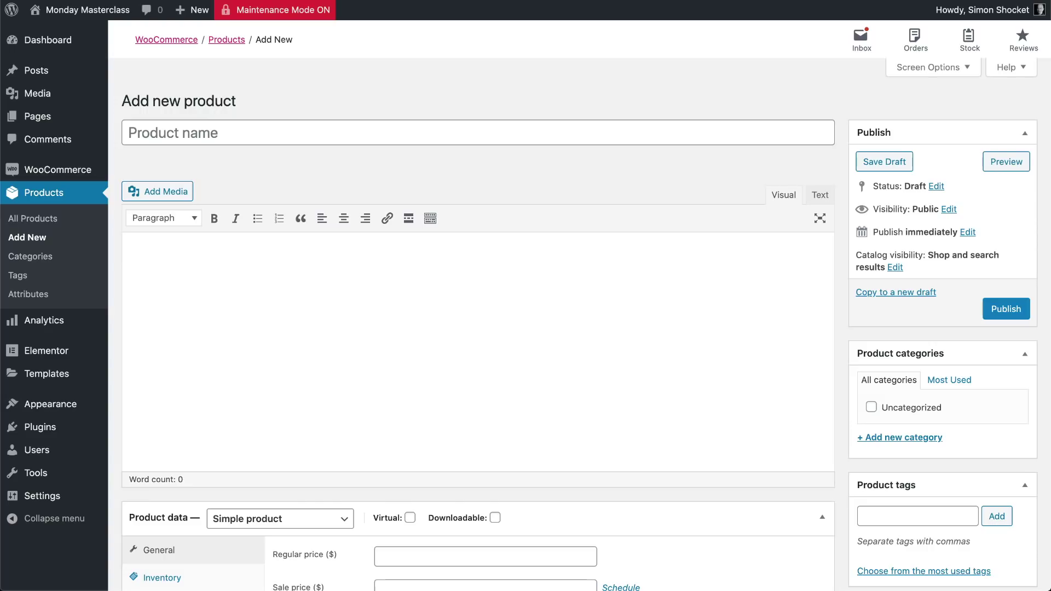
click(226, 133)
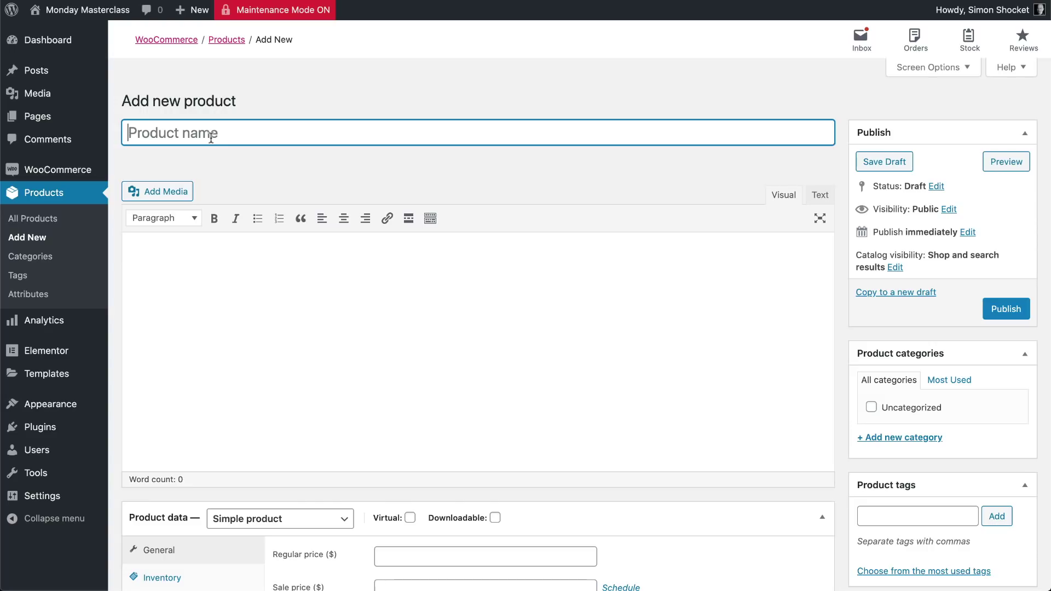
key(super+v)
key(Tab)
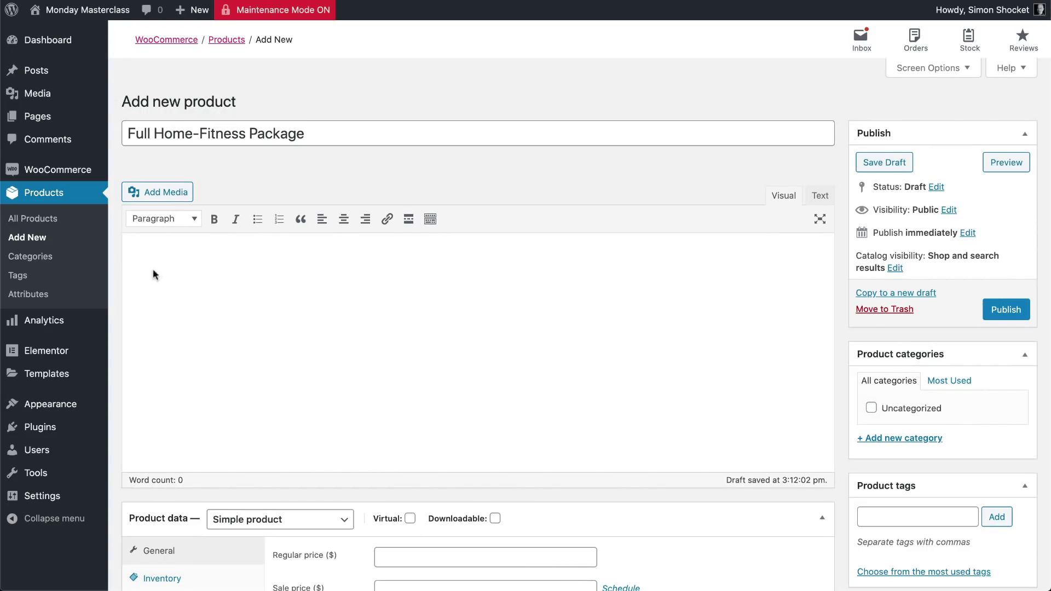
text(Just because we can’t go out, doesn’t mean we can’t  -GET UP AND GO!!!)
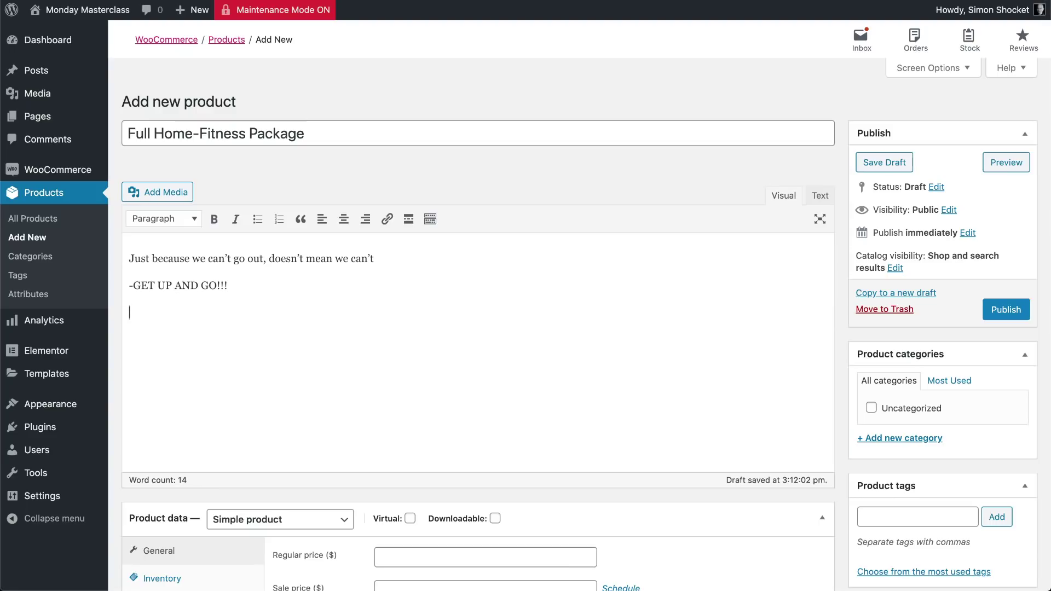
text(A skipping rope A pair of wights A roll-up mattress A pair of resistance training straps)
text(Lorem ipsum dolor sit amet, consectetur adipiscing elit, sed do eiusmod tempor incididunt ut labore et dolore magna aliqua. Ut enim ad minim veniam, quis nostrud exercitation ullamco laboris nisi ut aliquip ex ea commodo consequat.)
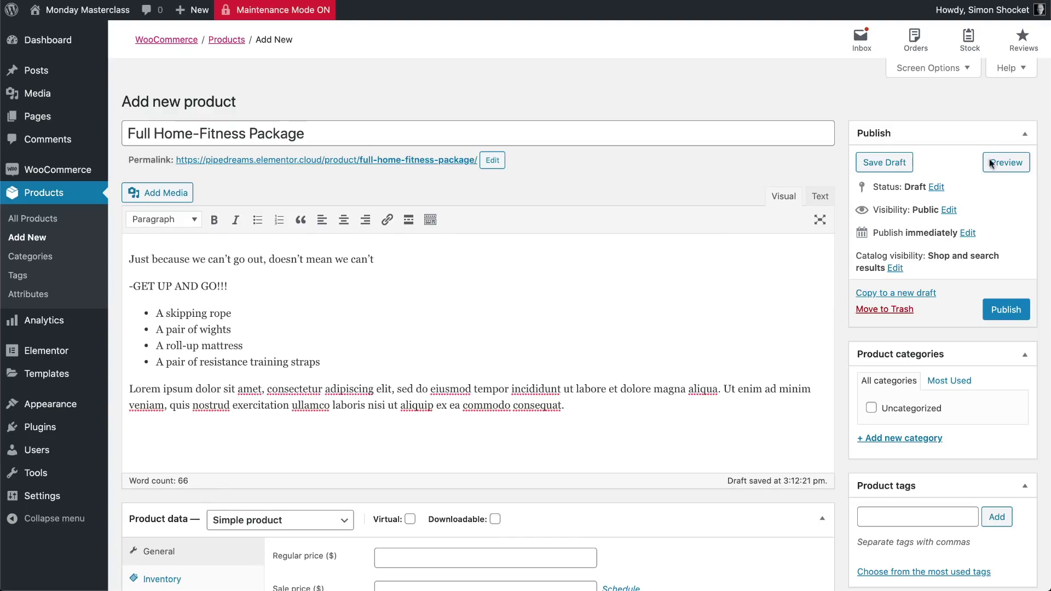
scroll(271, 368, down, 5)
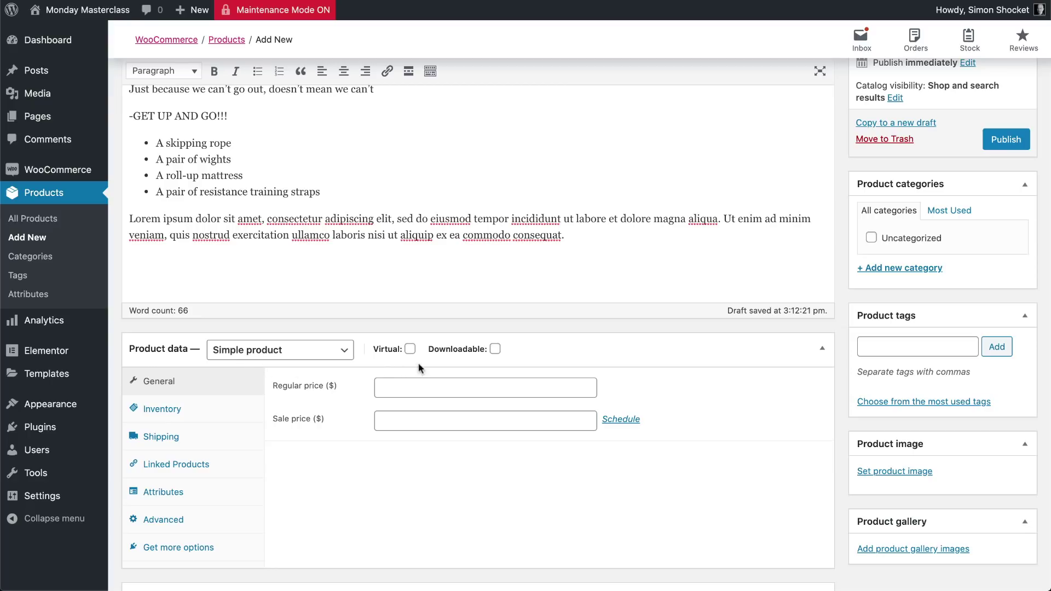
click(407, 388)
text(99.90)
Copy the four-item equipment list into the product short description
scroll(334, 212, up, 1)
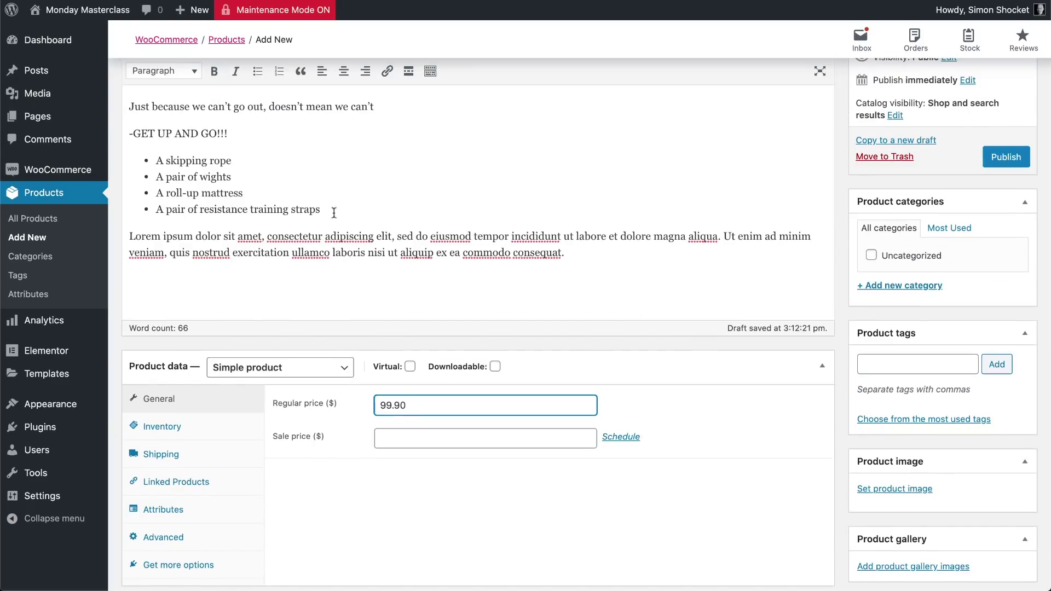
drag(333, 212, 156, 160)
key(super+c)
scroll(206, 419, down, 6)
click(206, 419)
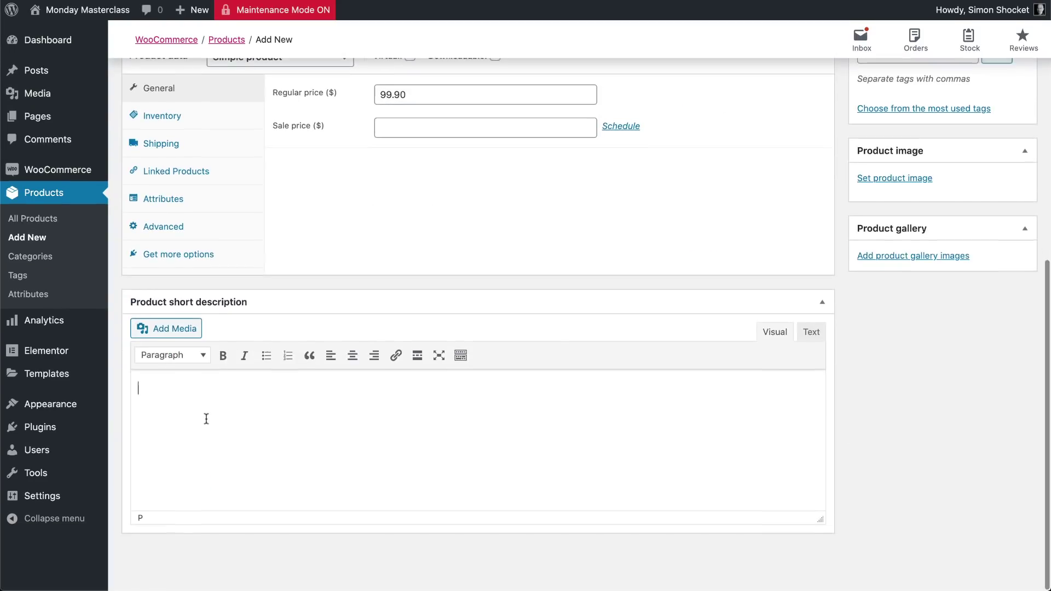
key(super+v)
scroll(944, 385, up, 3)
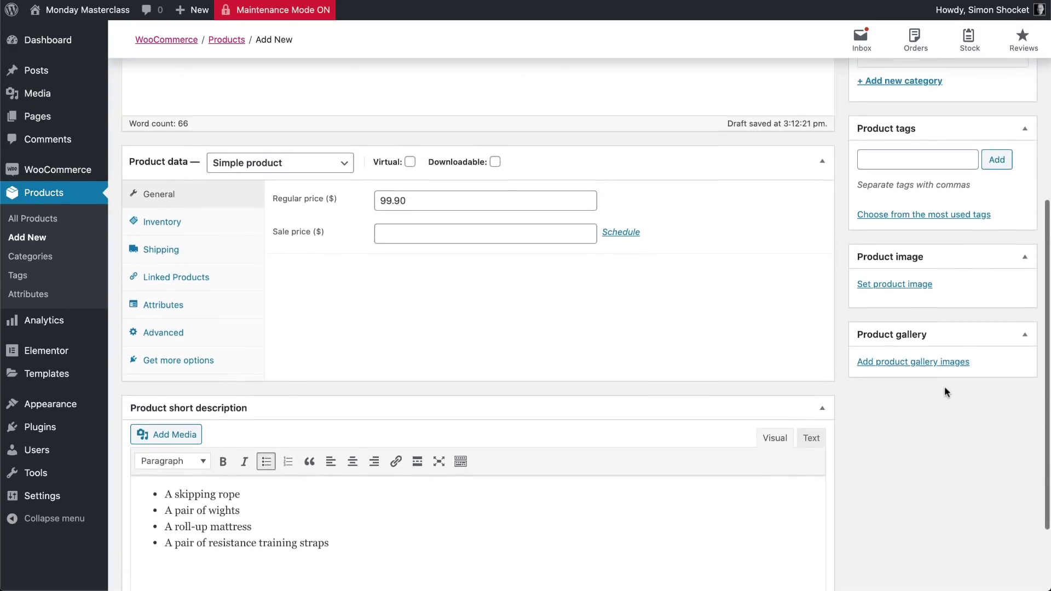
Set the fitness equipment image as the product image and publish the product
click(895, 348)
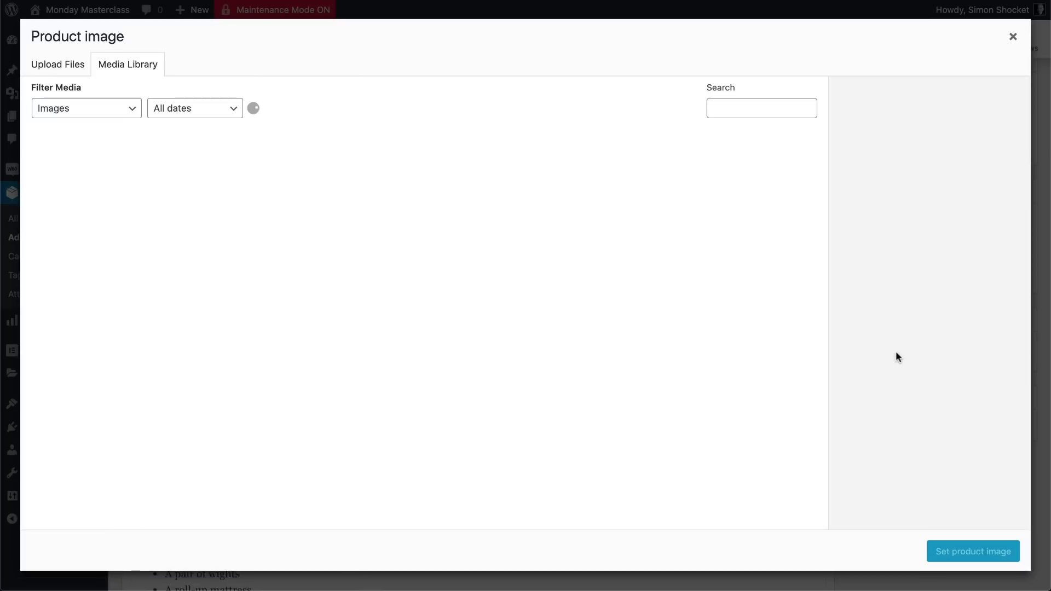
click(74, 185)
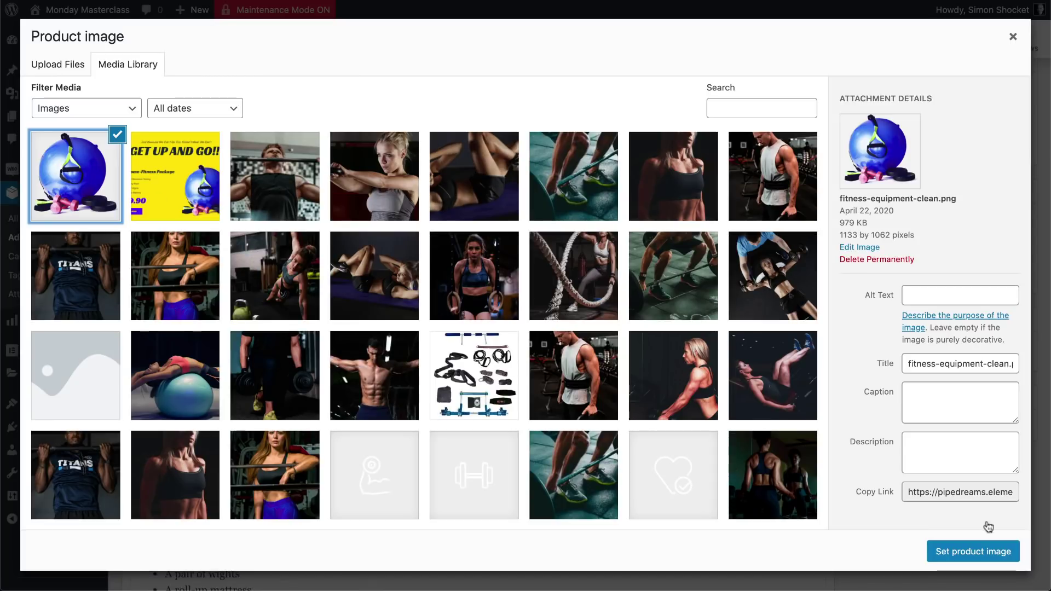
click(984, 552)
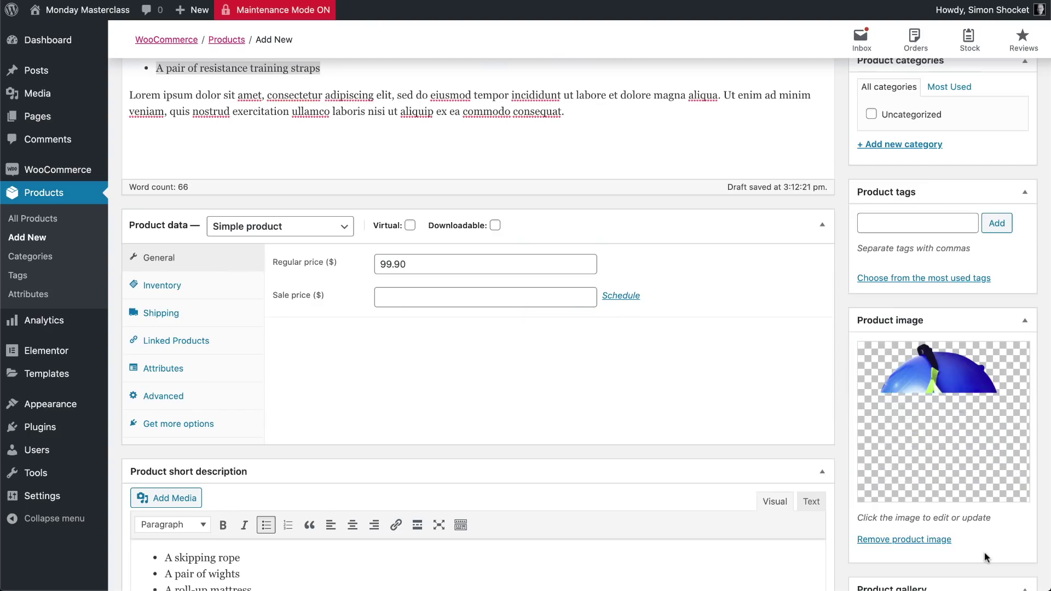
scroll(989, 416, up, 2)
scroll(990, 417, up, 2)
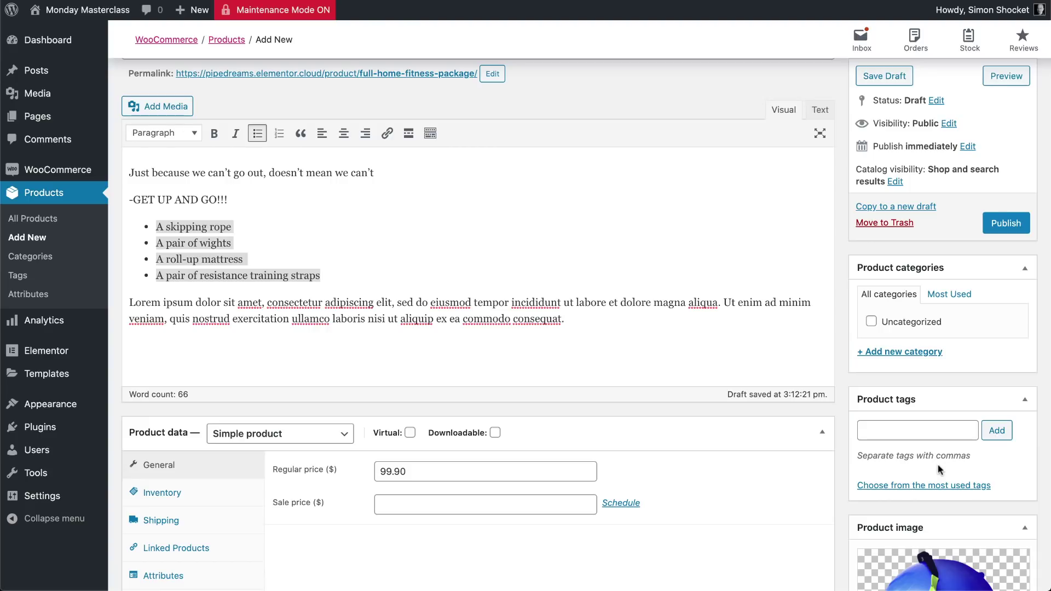
scroll(939, 469, up, 1)
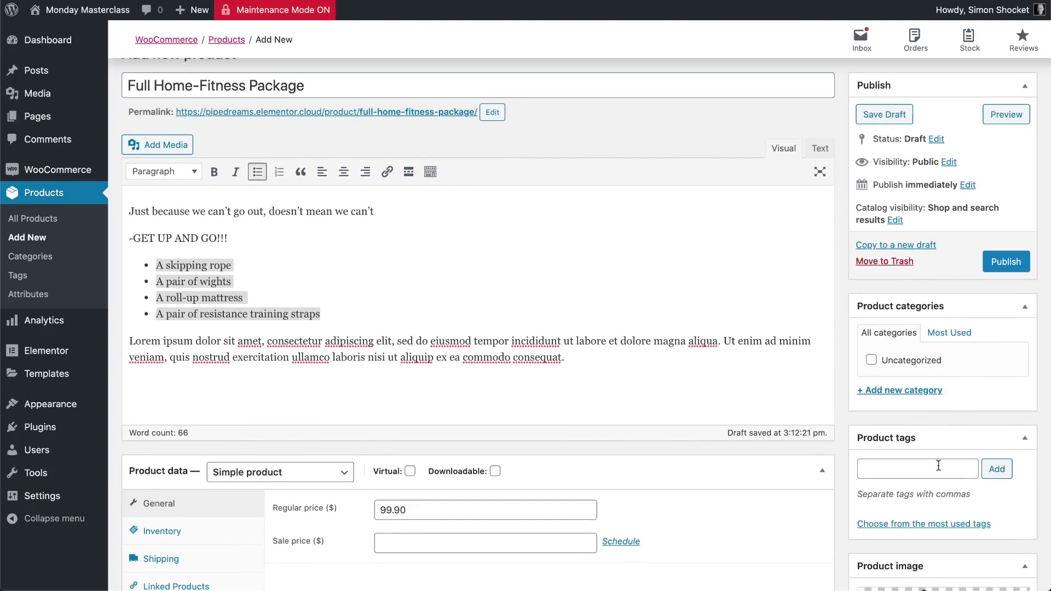
click(999, 260)
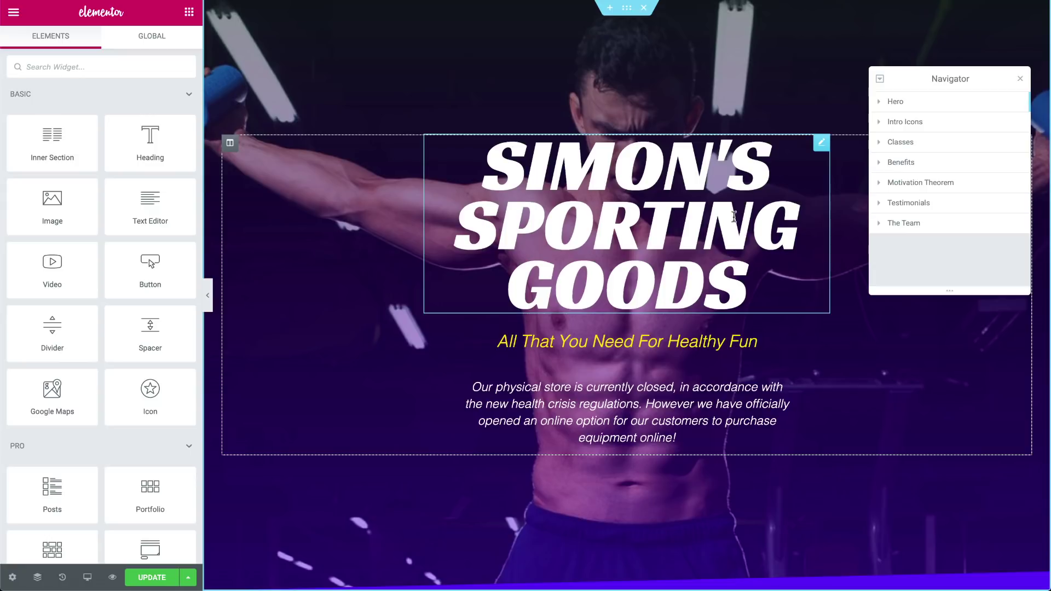
Add a Products widget to the empty section of the page
scroll(366, 479, down, 3)
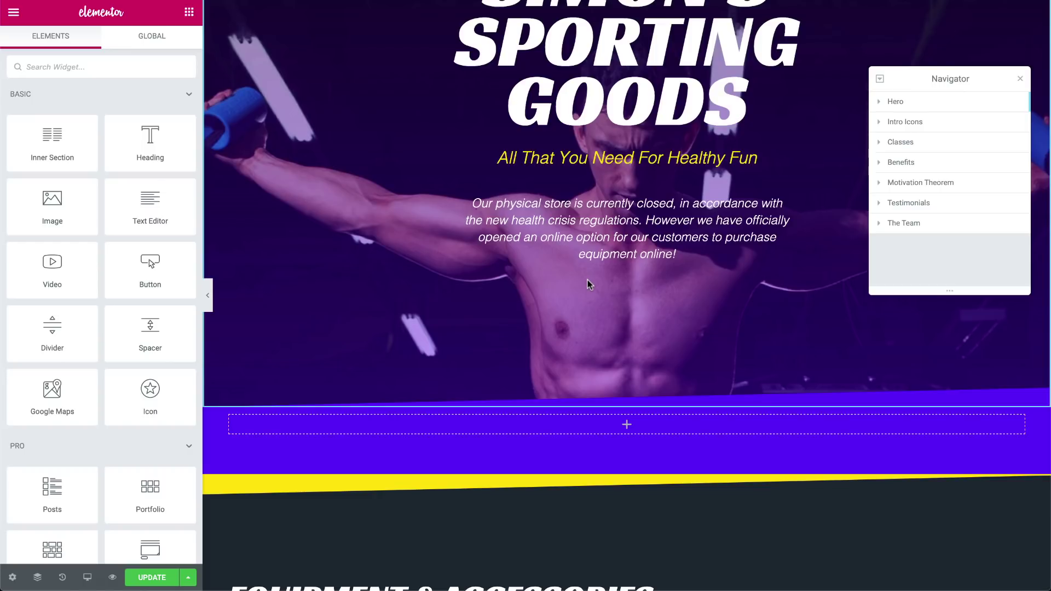
click(30, 57)
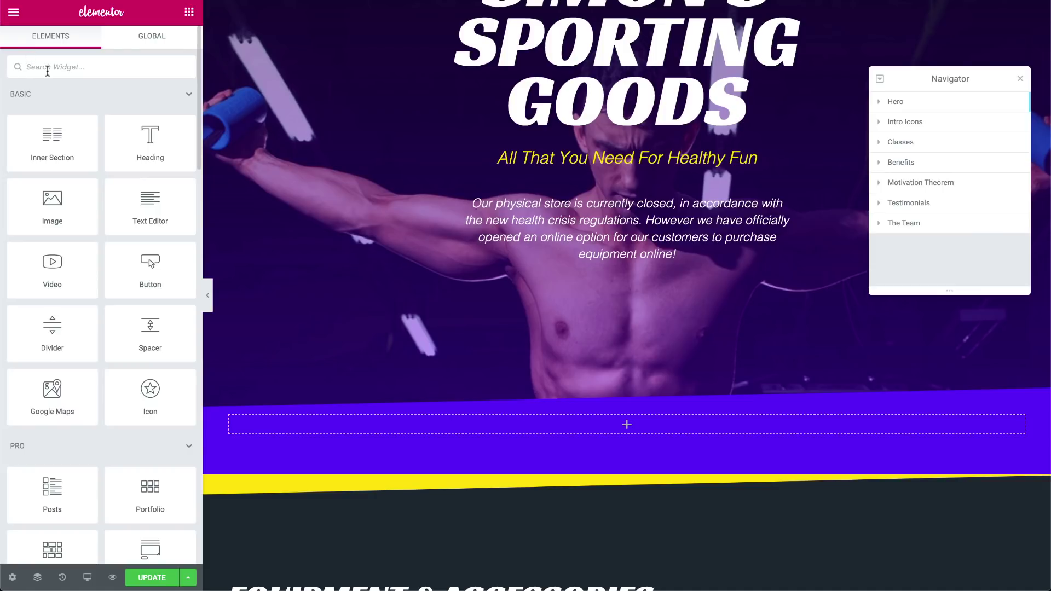
text(Products)
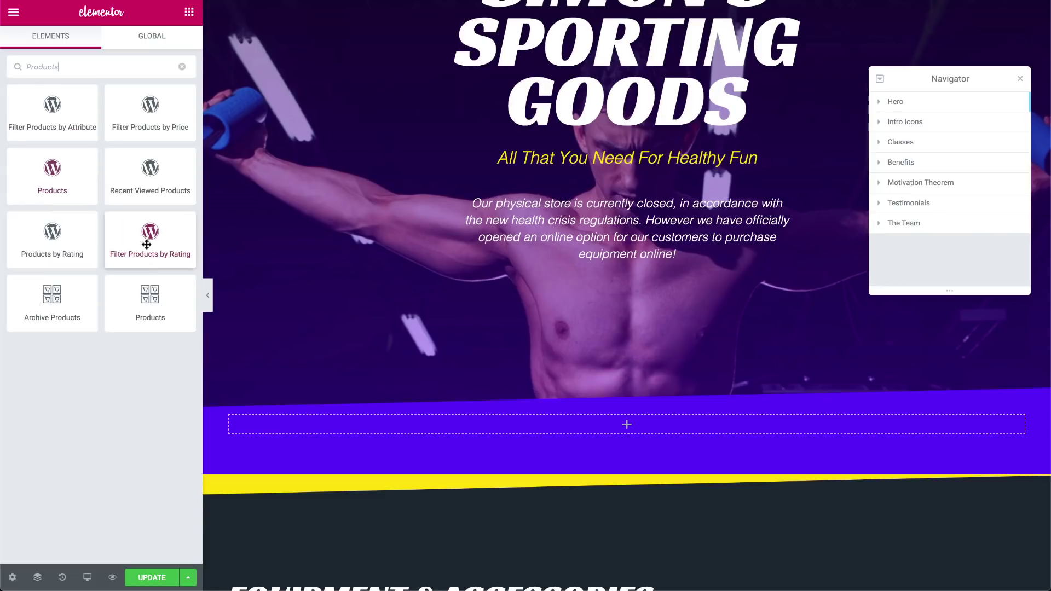
drag(147, 301, 354, 422)
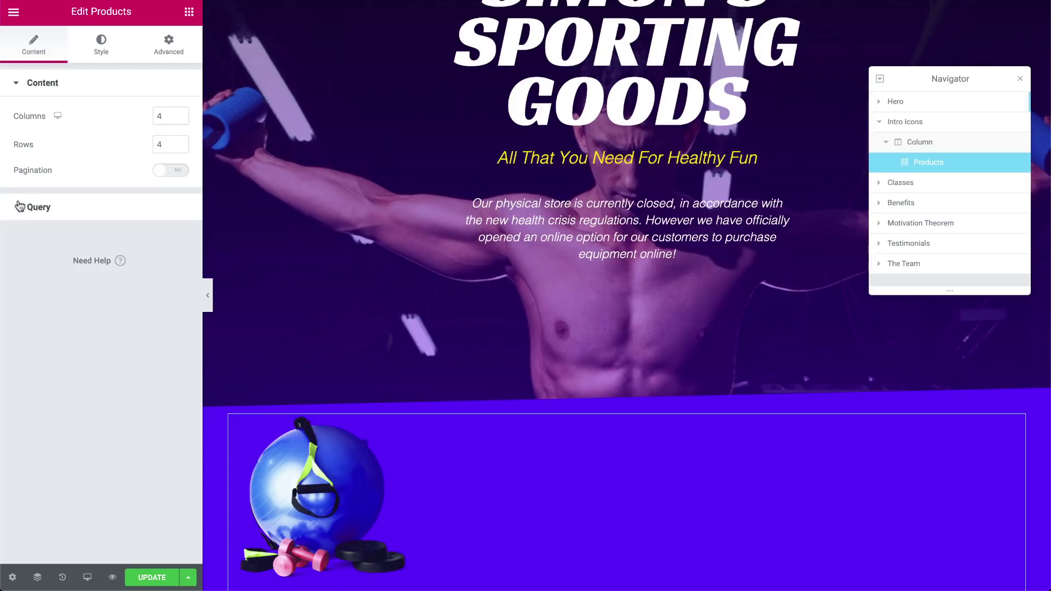
Set the widget's query to Manual Selection showing the Full Home-Fitness Package
click(20, 207)
click(137, 149)
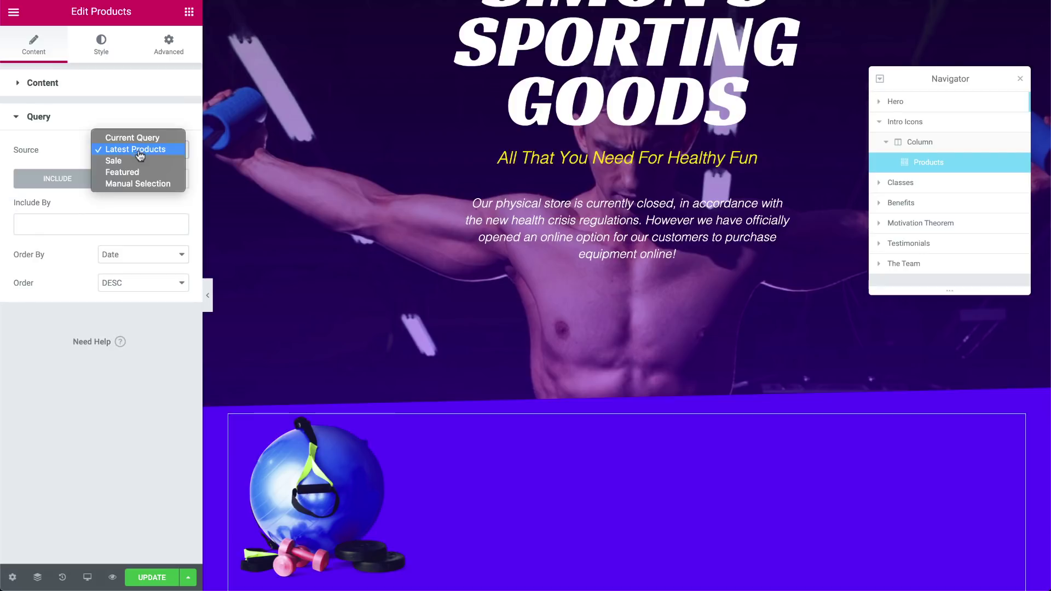
click(140, 184)
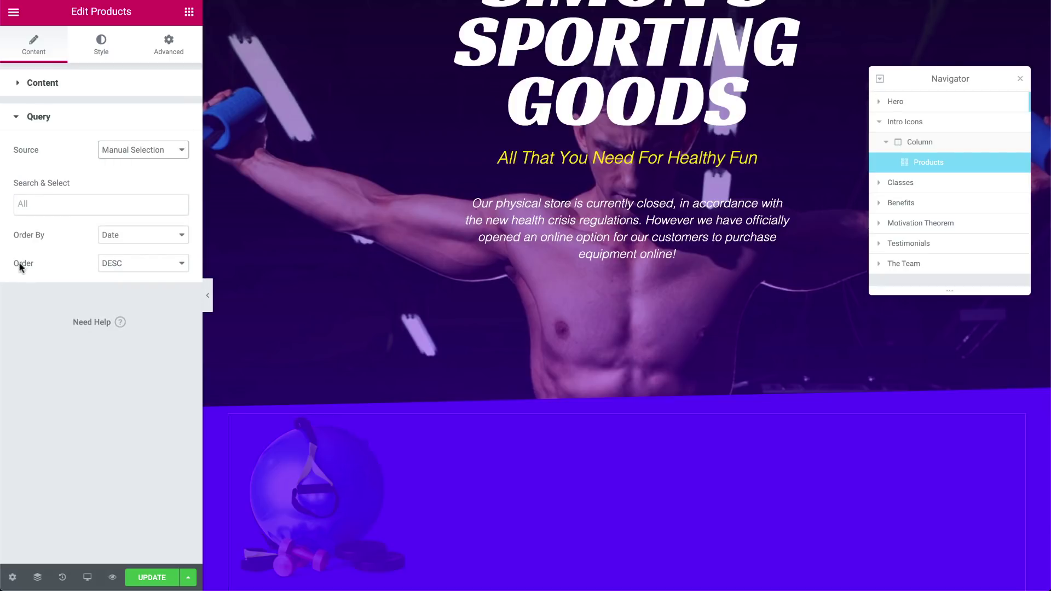
click(49, 203)
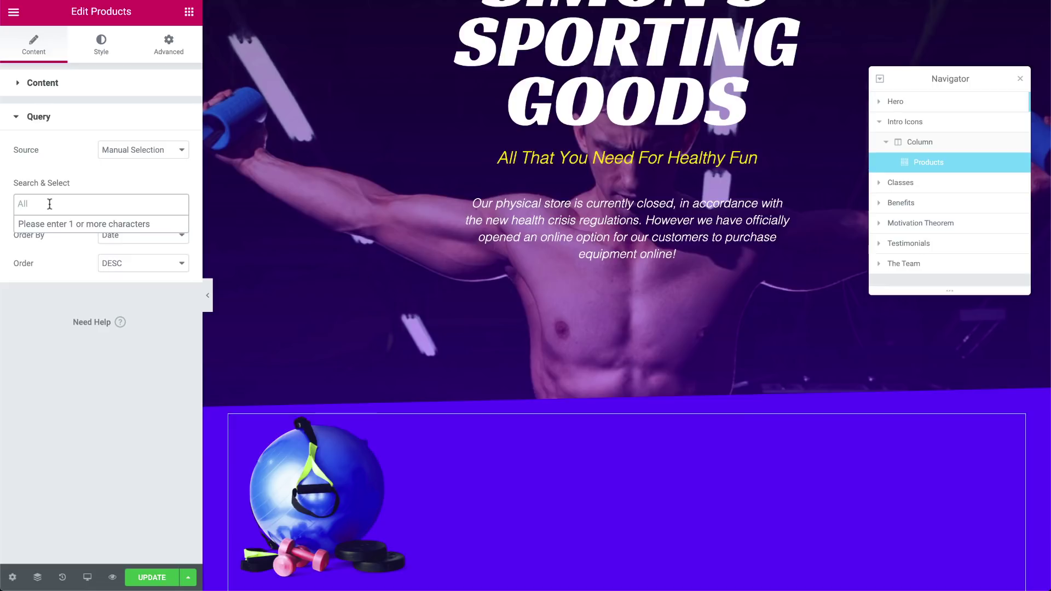
text(full f)
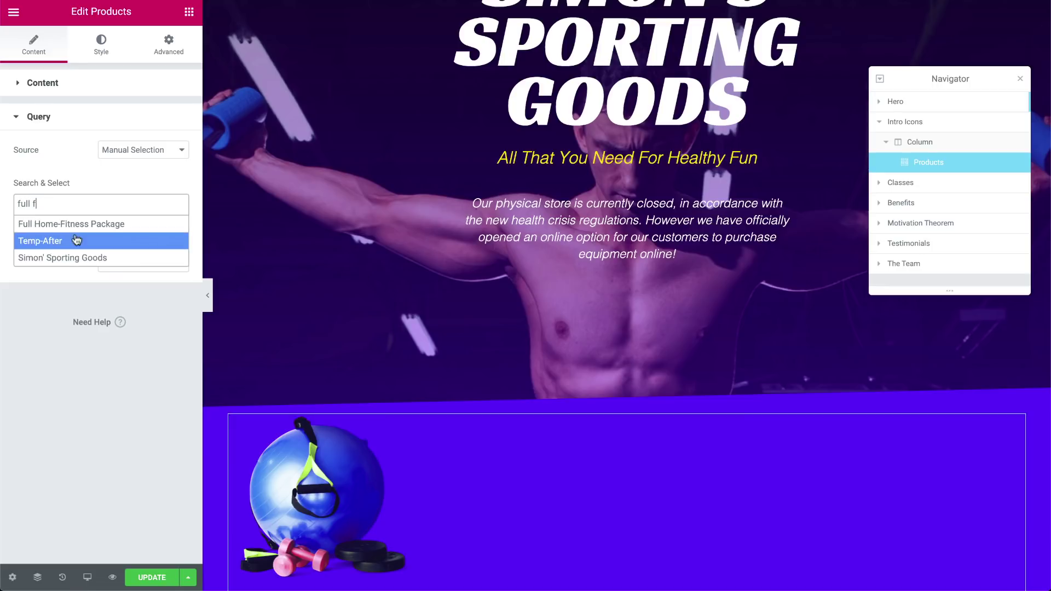
click(78, 224)
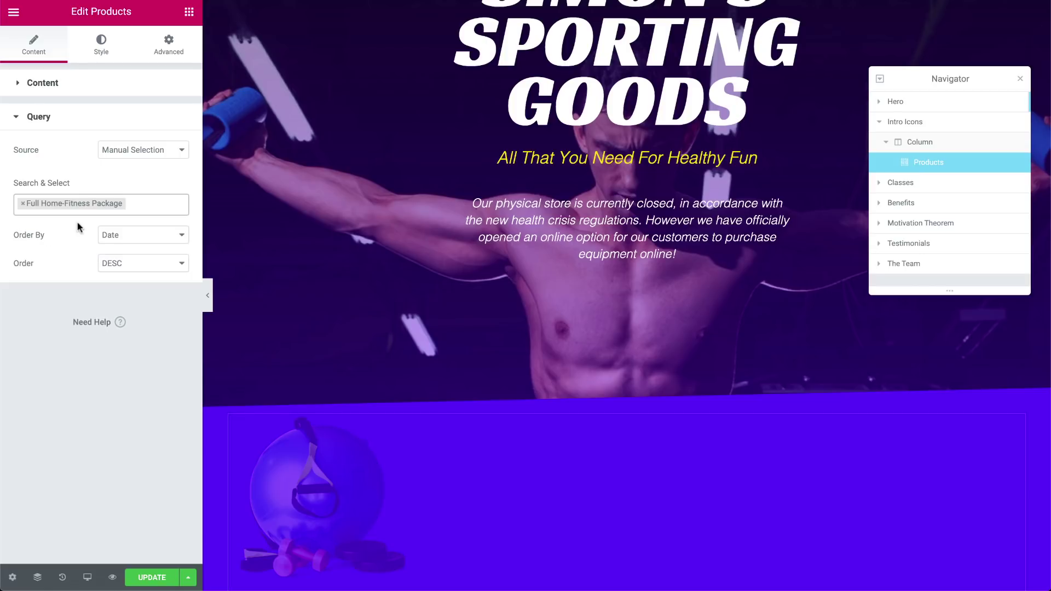
Make the product title yellow and adjust its typography
click(99, 46)
scroll(147, 274, down, 3)
click(161, 268)
click(168, 300)
click(15, 351)
click(179, 296)
drag(24, 386, 44, 389)
scroll(95, 347, down, 5)
Make the price yellow and enlarge its text
click(161, 330)
click(168, 362)
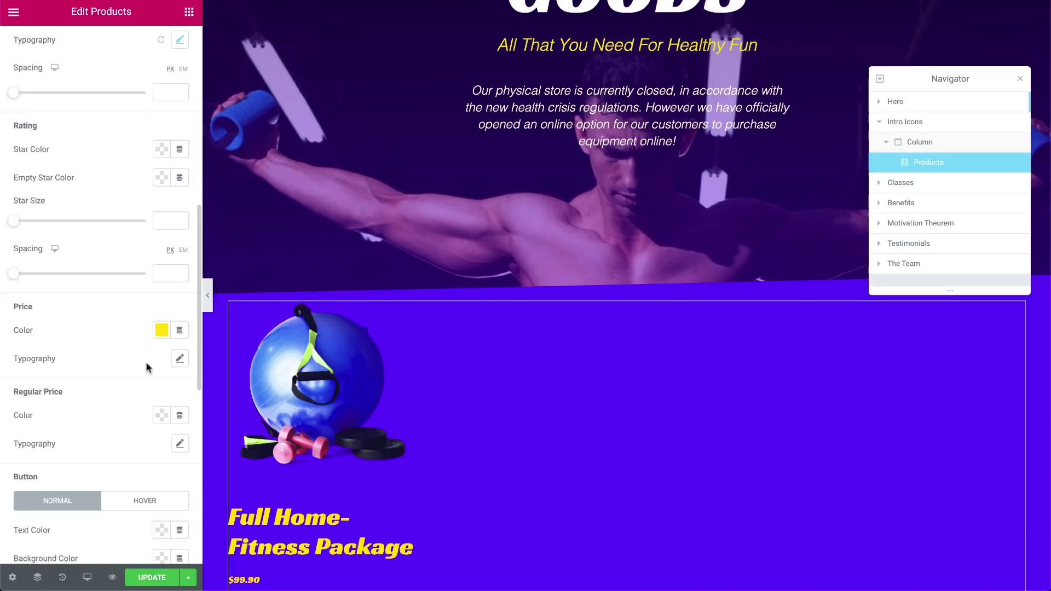
click(179, 358)
drag(24, 444, 49, 443)
scroll(84, 425, down, 7)
Give the add-to-cart button purple text, yellow background and larger text, then remove the Products widget
click(161, 162)
click(220, 194)
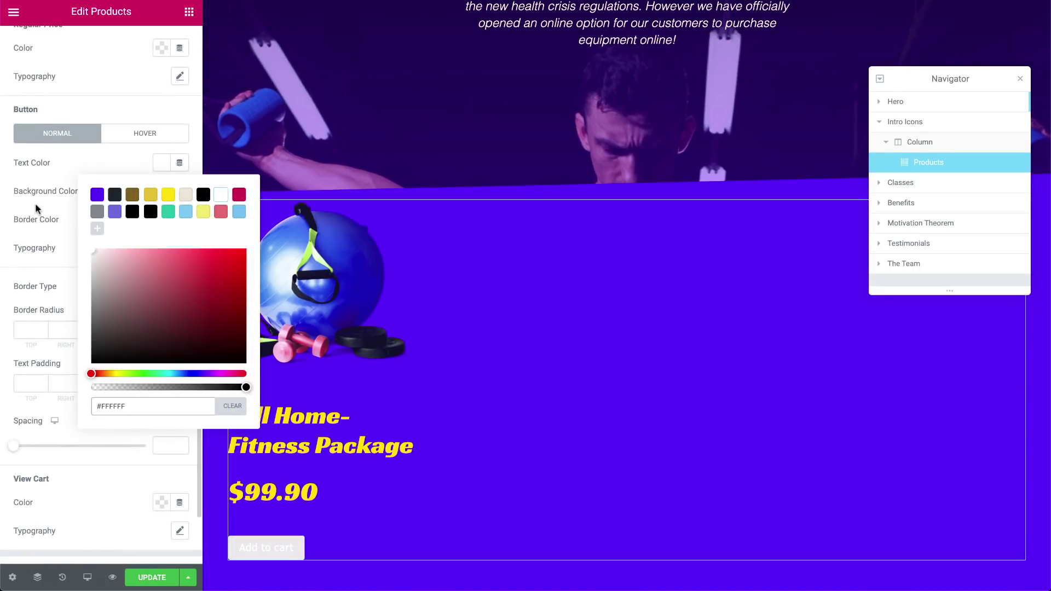
click(97, 194)
click(161, 191)
click(168, 223)
click(63, 228)
click(180, 247)
drag(23, 342, 43, 342)
click(93, 252)
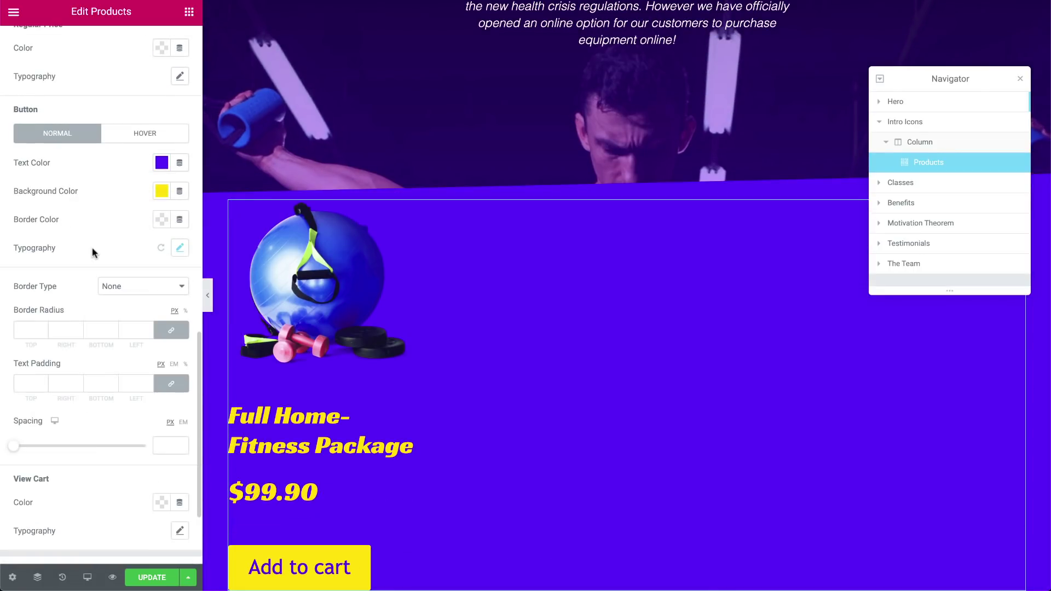
scroll(577, 361, down, 1)
right_click(1008, 164)
click(960, 335)
Delete the Products widget and make the Intro Icons section background and dividers yellow
click(926, 124)
click(101, 44)
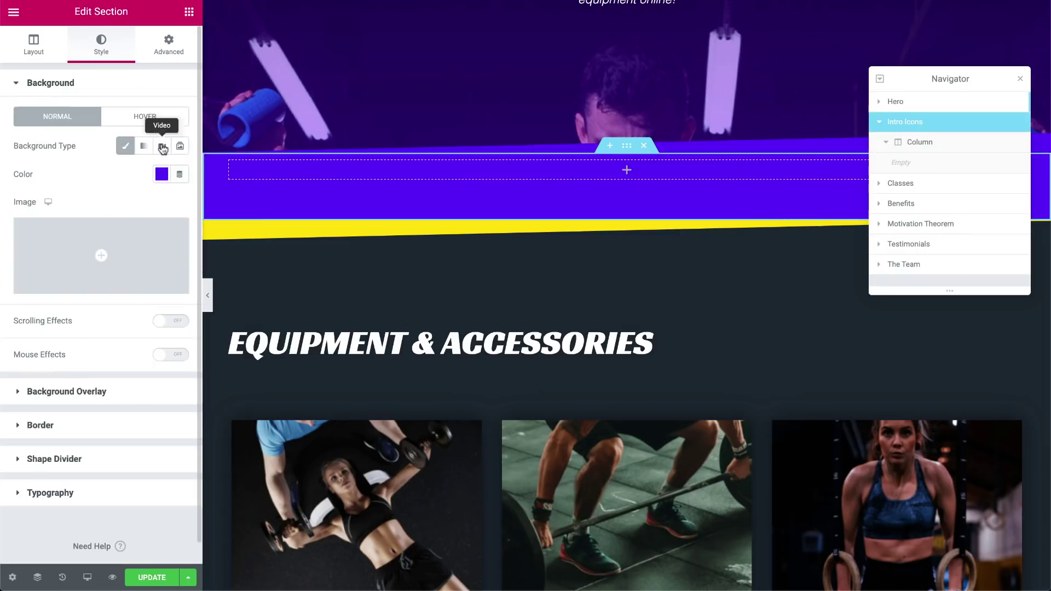
click(161, 174)
click(168, 206)
click(54, 459)
click(139, 222)
click(161, 275)
click(168, 307)
Add a second column and a large black 'Full Home-Fitness Package' heading on the left
click(898, 102)
click(145, 217)
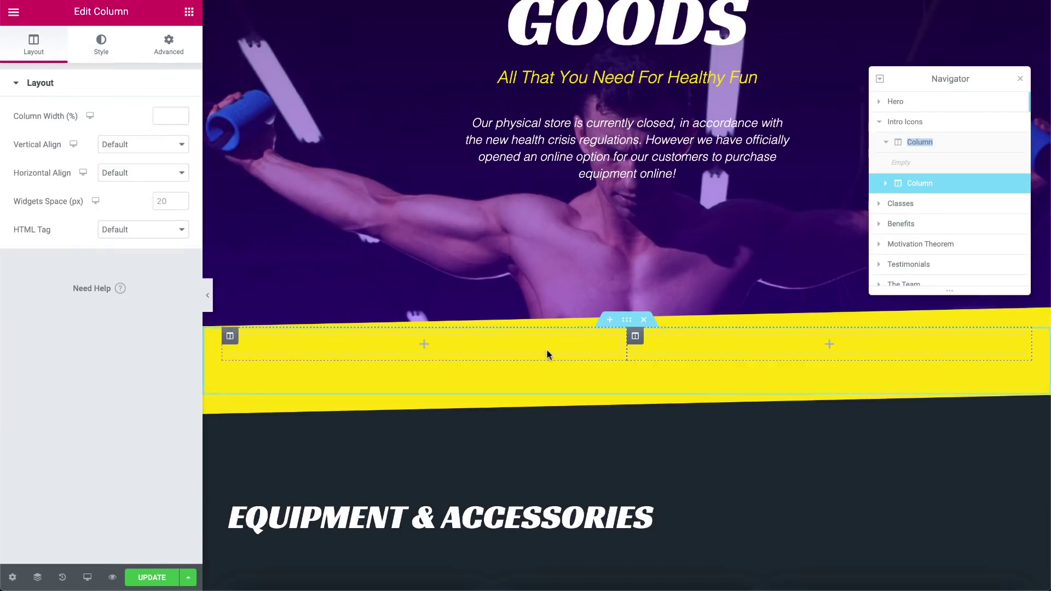
drag(150, 137, 424, 343)
text(Full Home-Fitness Package)
click(103, 49)
click(162, 117)
click(179, 145)
drag(23, 235, 59, 236)
Add an icon list under the heading with 'A pair of resistance training' and 'A skipping rope'
click(188, 12)
text(icon)
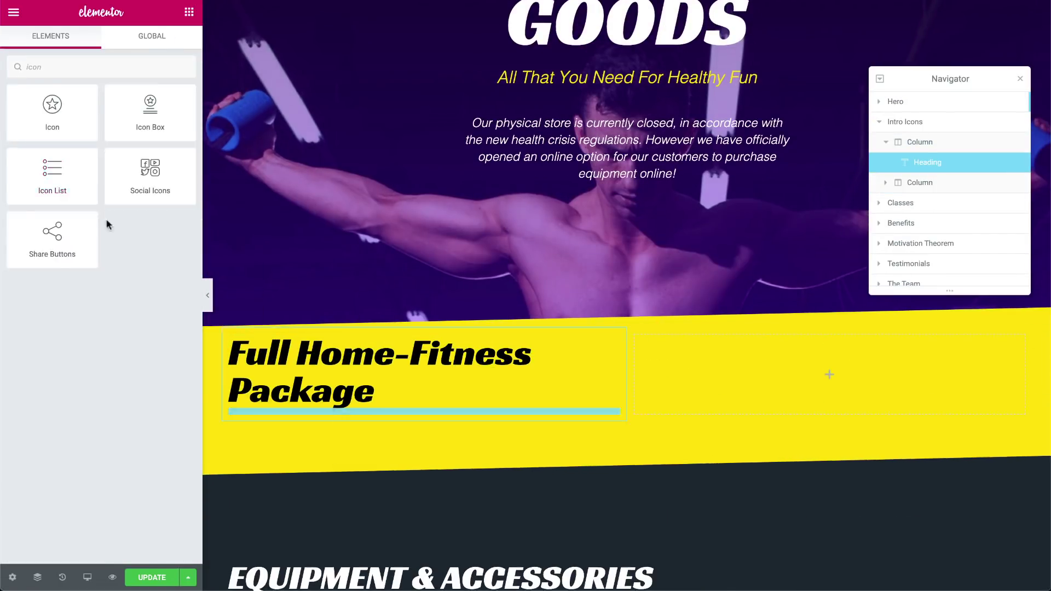
drag(52, 176, 424, 410)
click(175, 198)
click(73, 164)
text(A pair of resistance training)
click(147, 164)
text(A skipping rope)
Add 'A pair of wights' and 'A roll-up mattress' items and move resistance training to the top
click(147, 164)
text(A pair of wights)
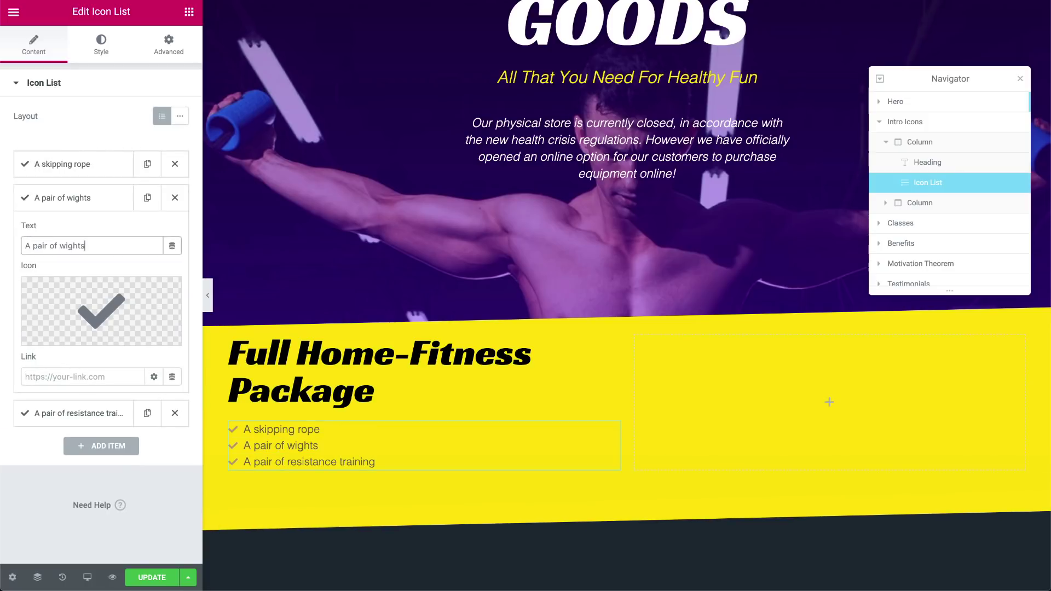
click(77, 413)
click(147, 232)
triple_click(59, 312)
text(A roll-up mattress)
drag(77, 232, 76, 164)
Style the icon list with a 12 gap, purple-blue icons and black italic text
click(101, 45)
click(171, 141)
text(12)
click(36, 241)
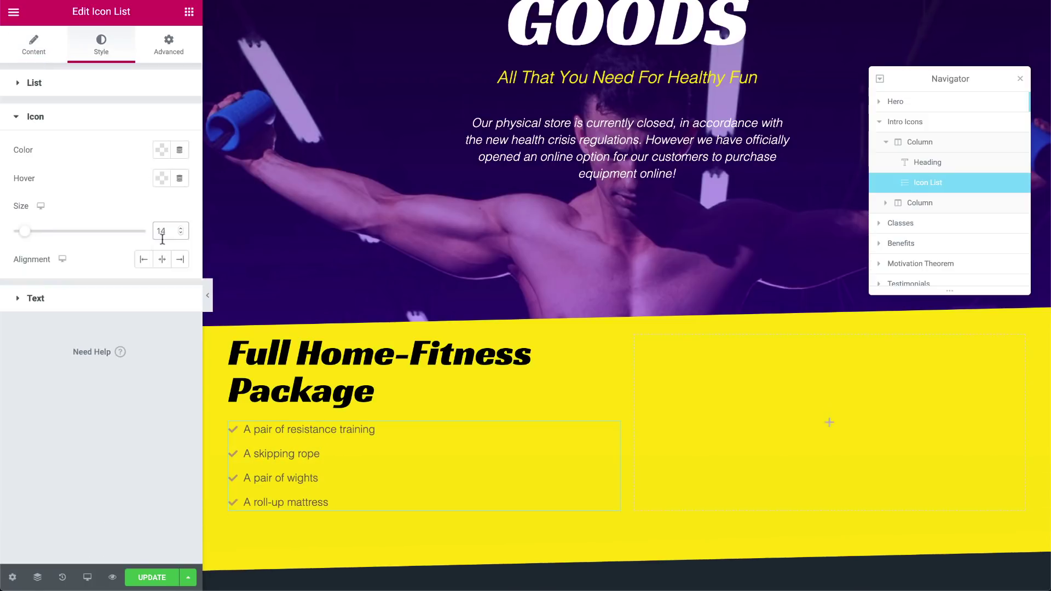
click(35, 298)
click(161, 184)
click(203, 218)
click(180, 284)
click(127, 454)
click(104, 474)
Put an image box with the fitness equipment picture in the right column, with the $99.90 price
click(189, 11)
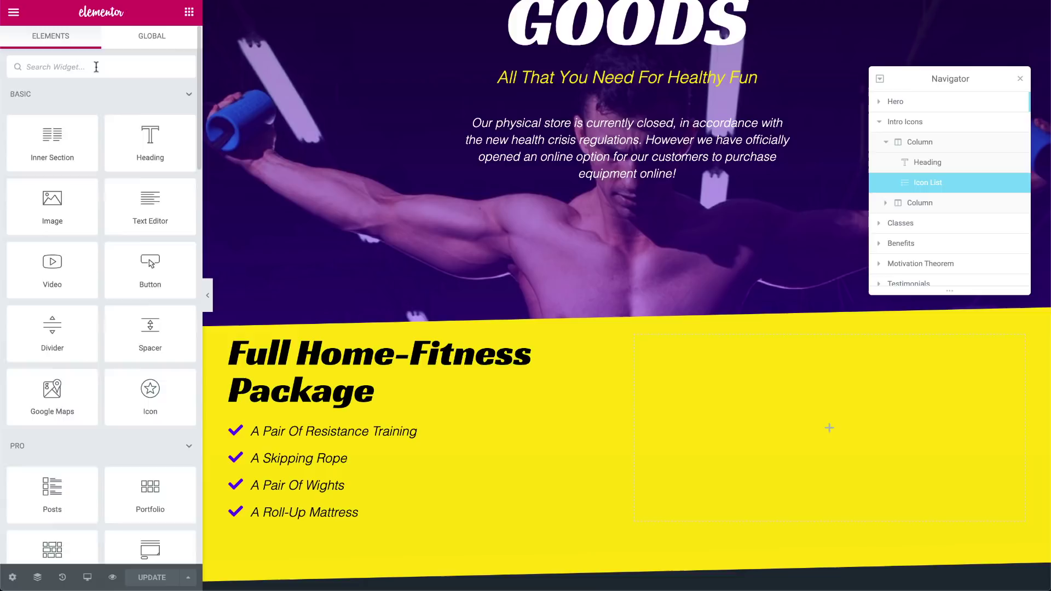
click(96, 66)
text(image box)
drag(52, 112, 829, 428)
click(102, 160)
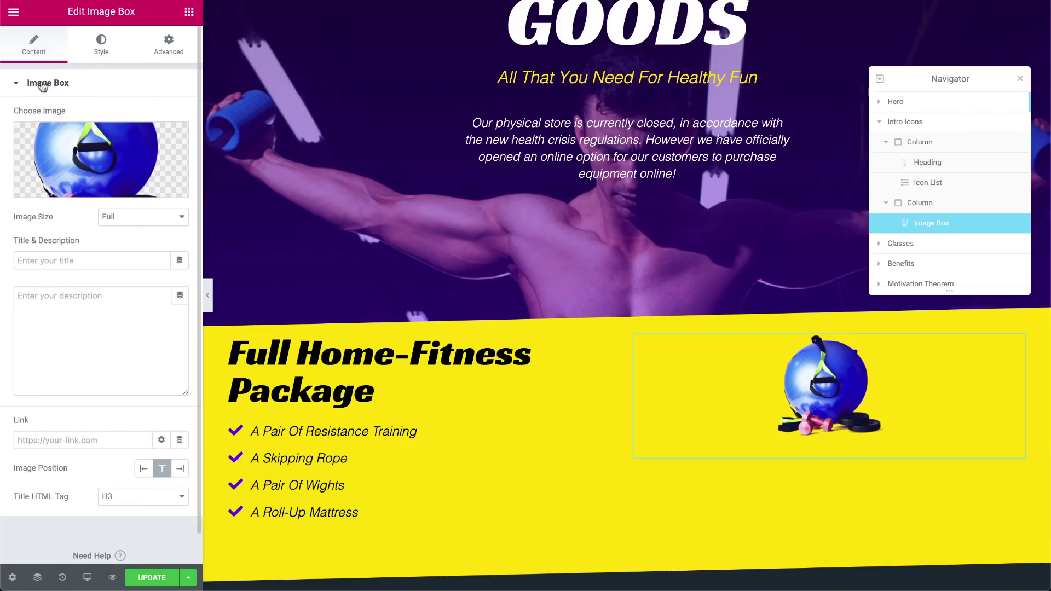
scroll(42, 87, down, 1)
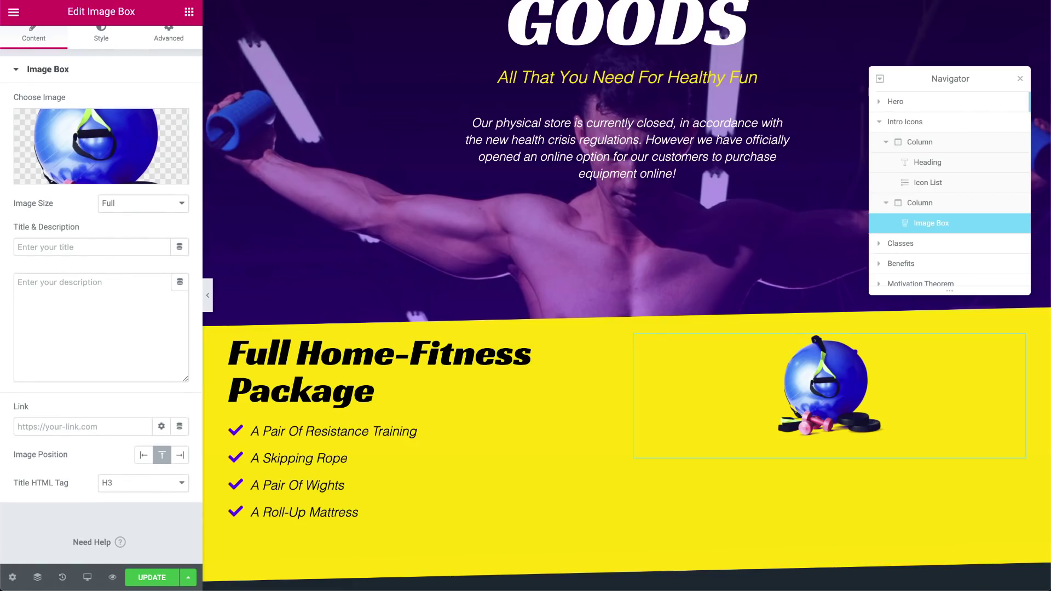
scroll(101, 145, up, 1)
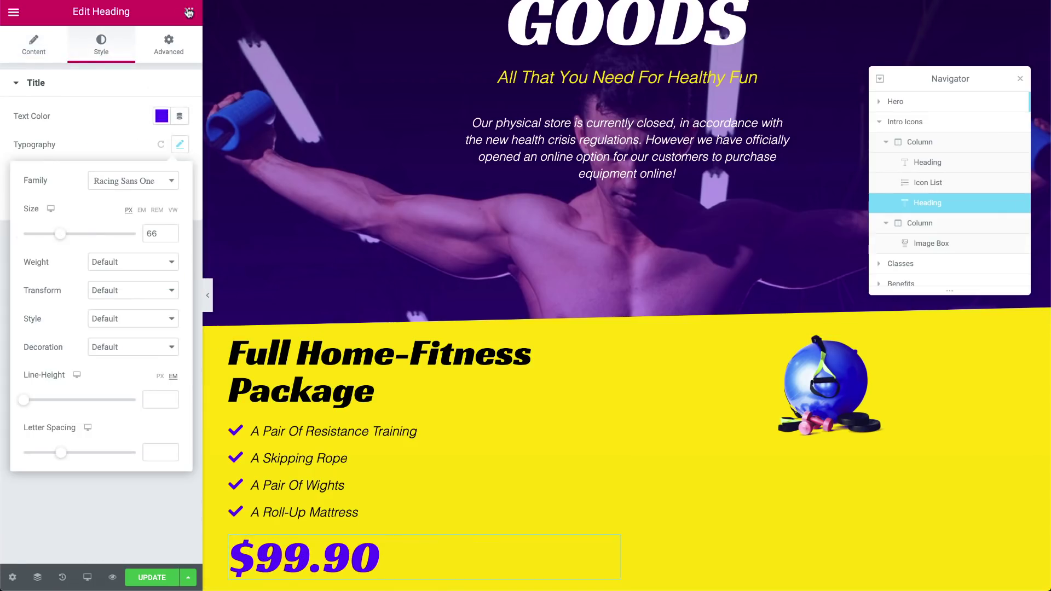
click(188, 12)
scroll(352, 261, down, 4)
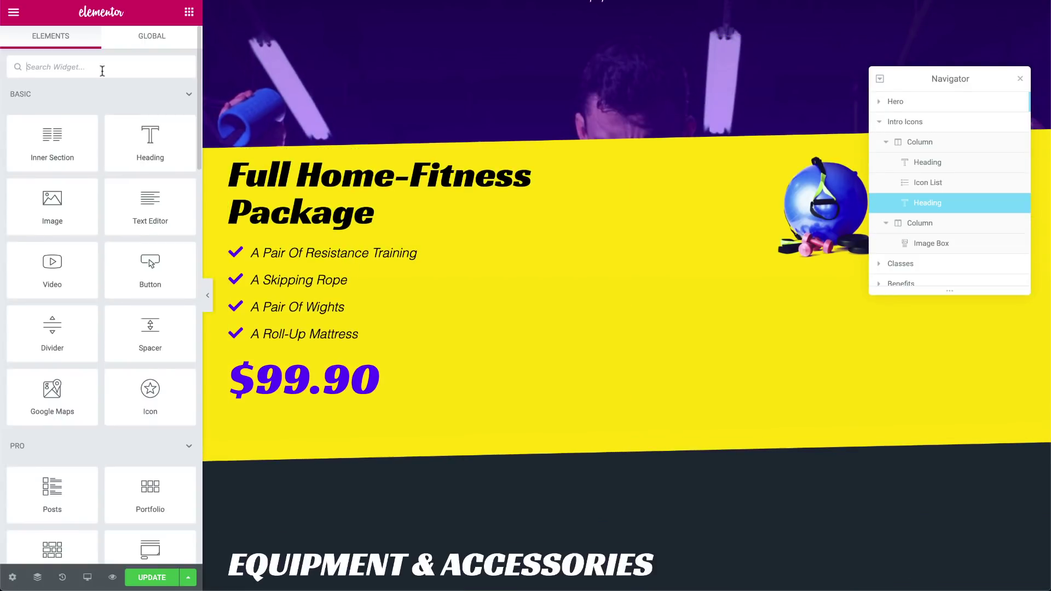
Add a Custom Add To Cart button with larger Racing Sans One text, then update the page
text(add to cart)
drag(52, 117, 275, 400)
click(38, 246)
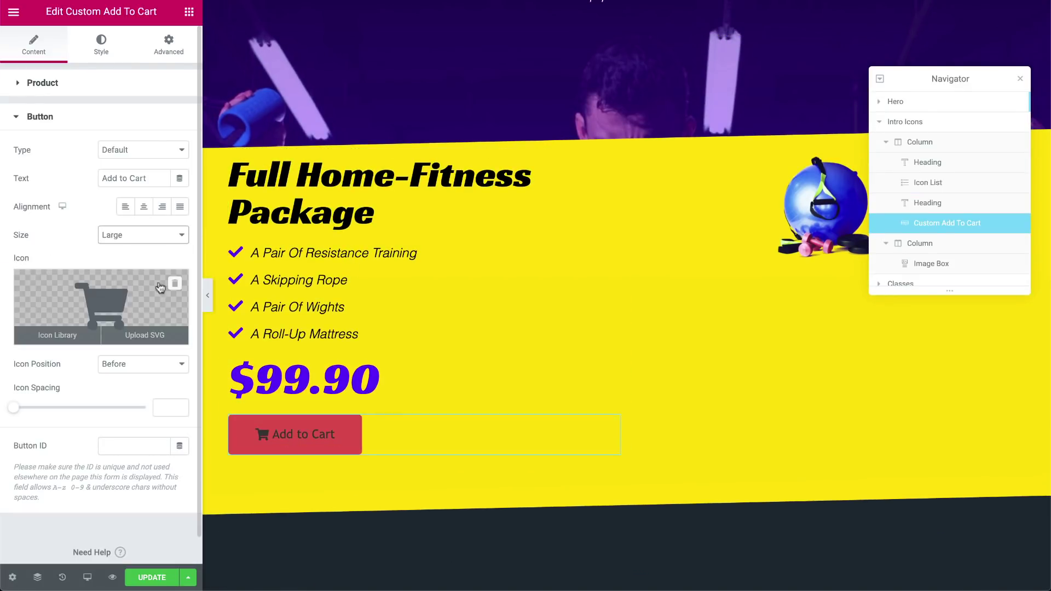
click(101, 44)
click(179, 116)
click(133, 152)
click(117, 147)
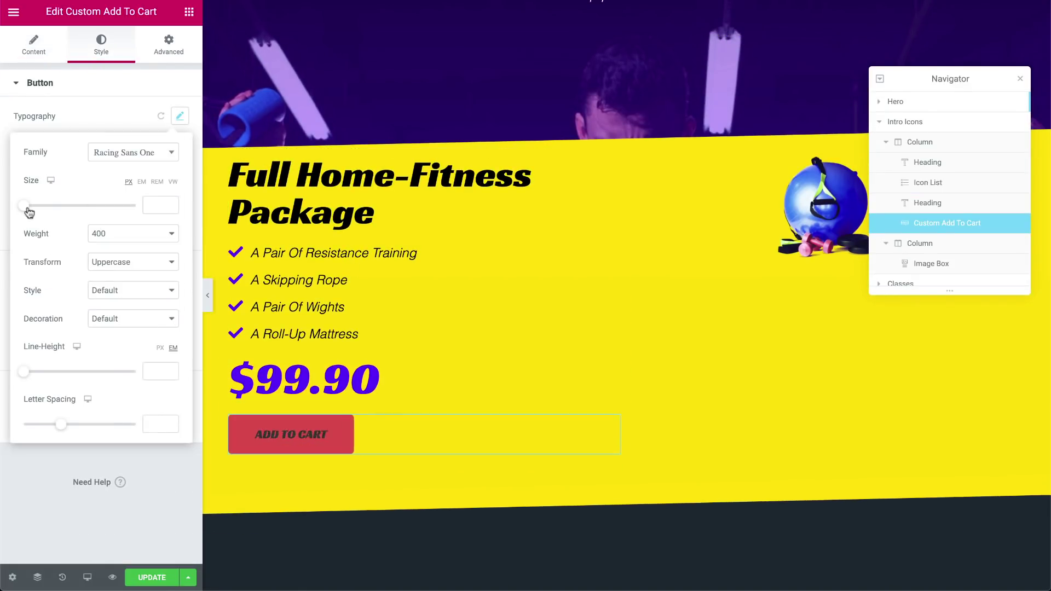
drag(26, 208, 38, 208)
click(164, 203)
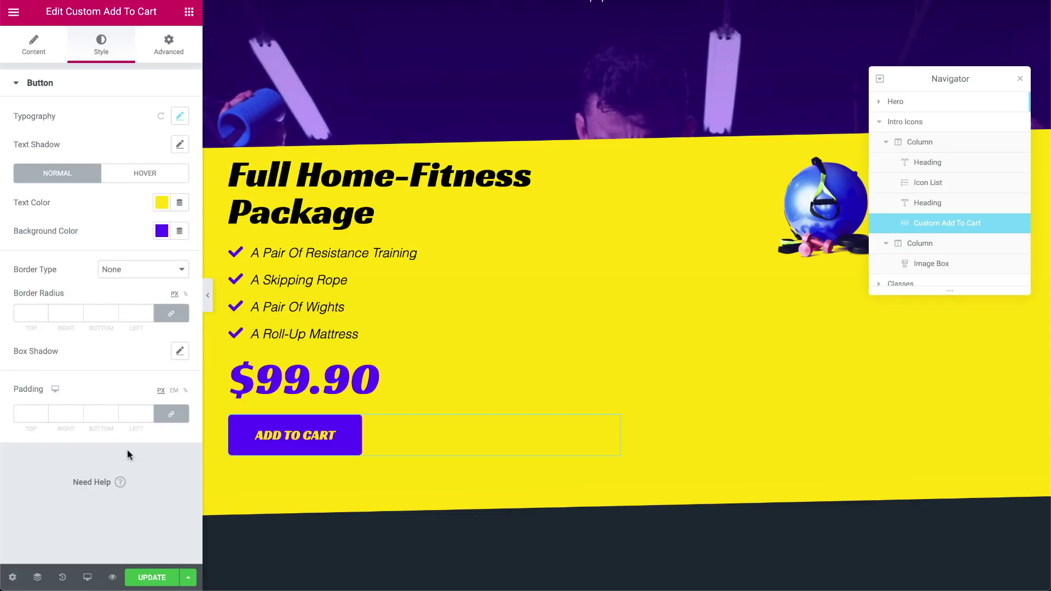
click(152, 577)
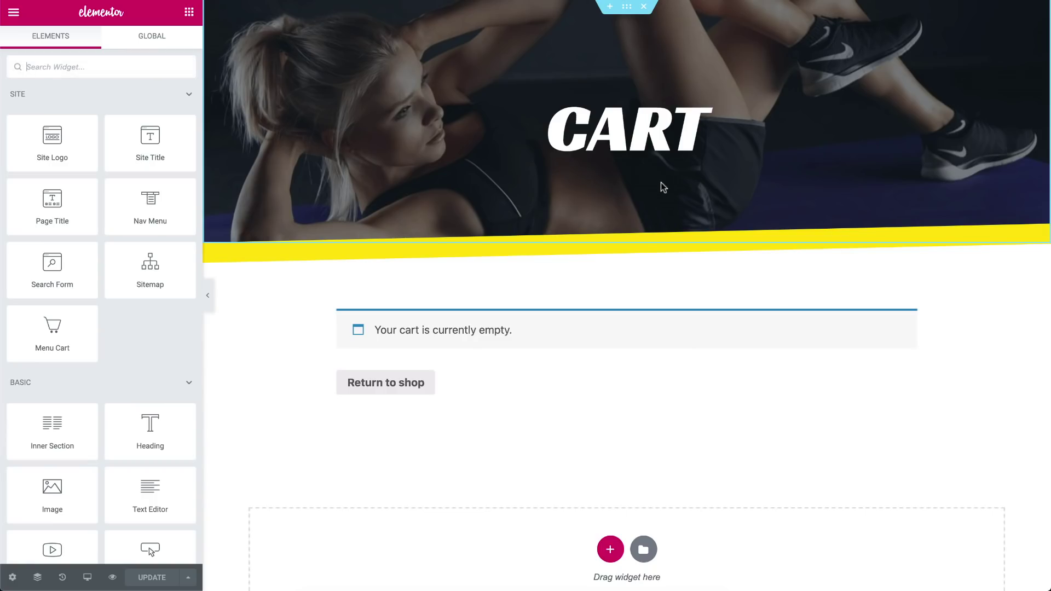
Set the Cart template's display condition to Include > Singular > Pages > Cart and save
click(187, 577)
click(85, 517)
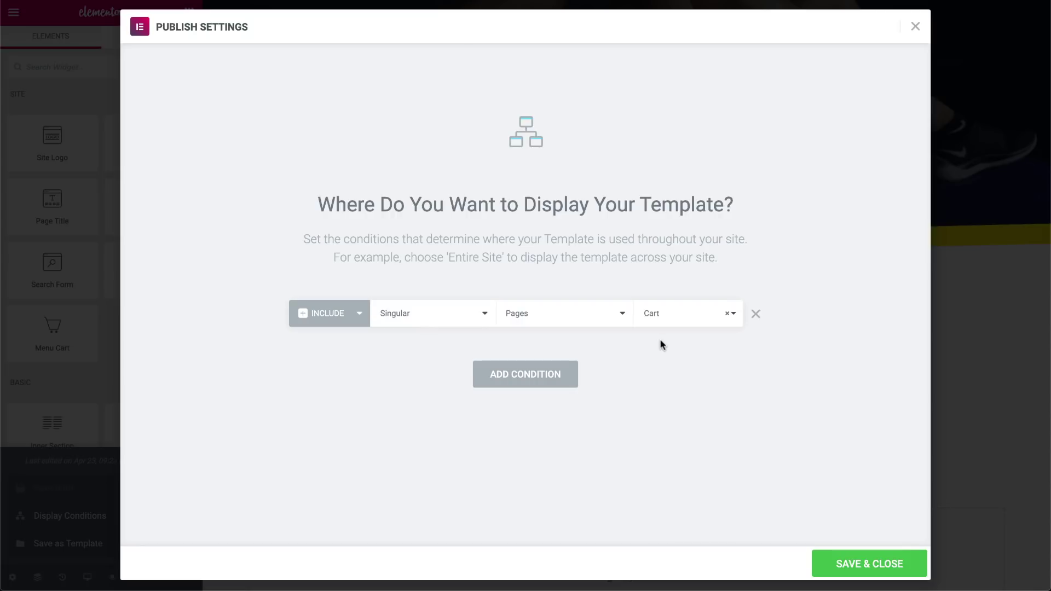
click(864, 575)
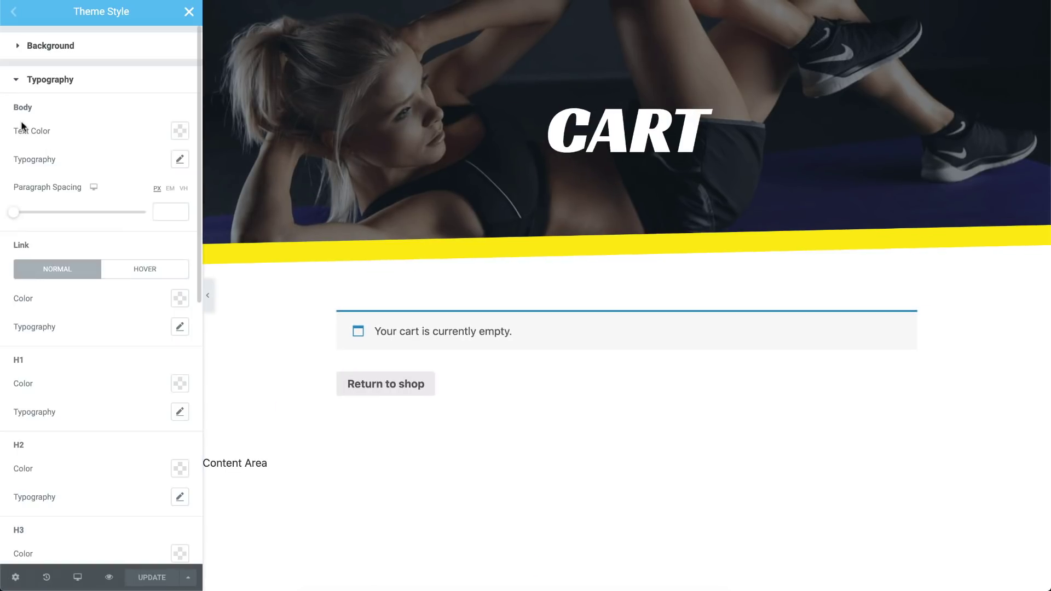
click(179, 159)
click(127, 195)
Set body text to capitalized Racing Sans One weight 400 and choose the link colour
text(rac)
click(140, 276)
click(145, 278)
click(118, 215)
click(123, 307)
click(114, 338)
click(180, 299)
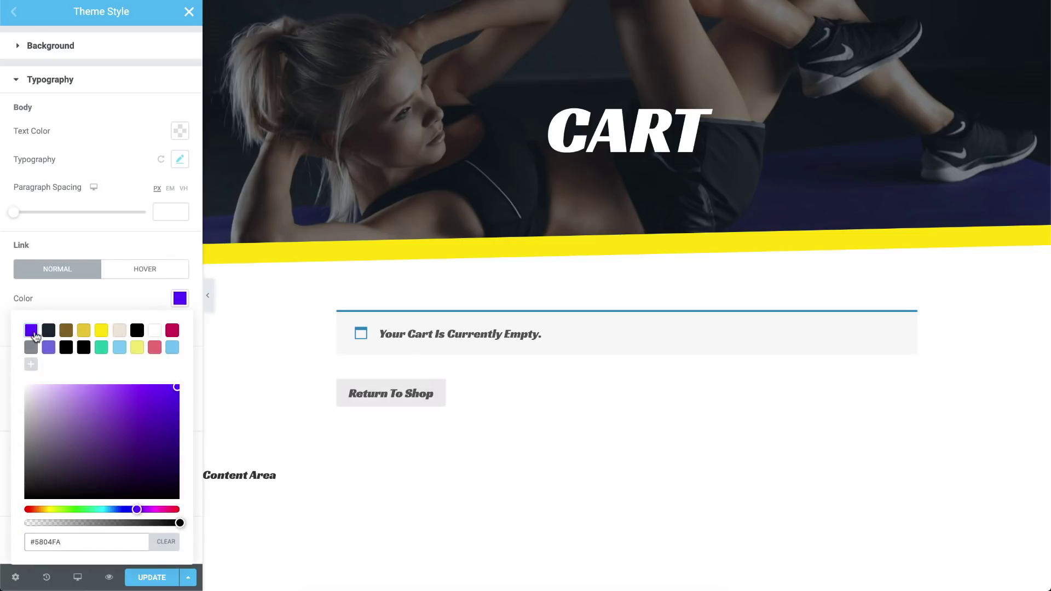
click(136, 330)
Give form fields a solid border with a chosen border colour
scroll(150, 360, down, 7)
click(100, 402)
scroll(97, 407, down, 2)
click(139, 324)
click(145, 336)
click(176, 412)
click(106, 164)
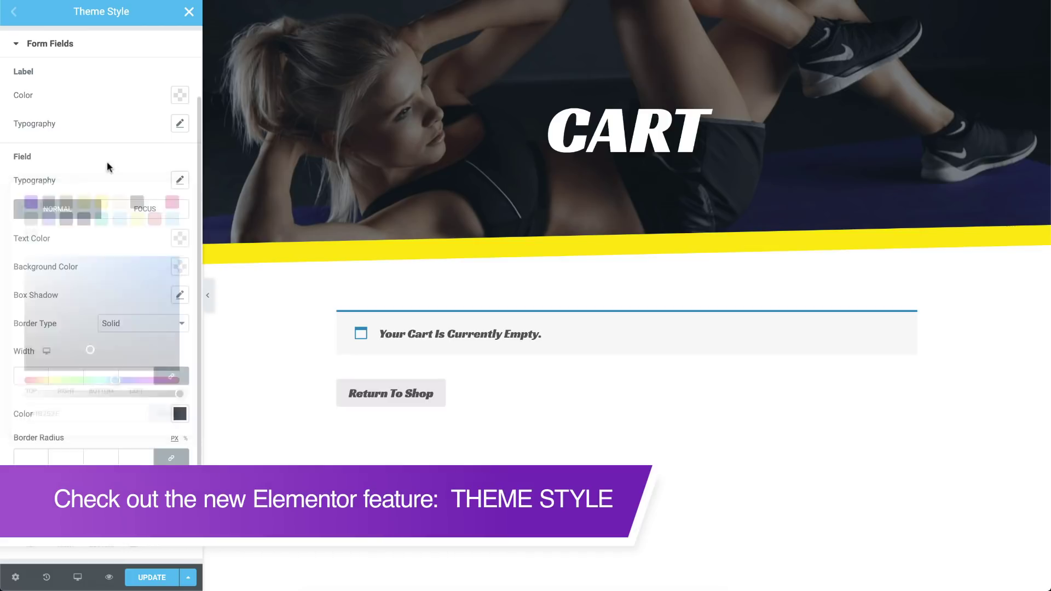
scroll(109, 137, down, 2)
click(145, 114)
Make the focused form-field border purple, then update and close the theme style
click(124, 233)
click(123, 240)
click(179, 319)
click(32, 355)
click(109, 108)
scroll(108, 109, down, 2)
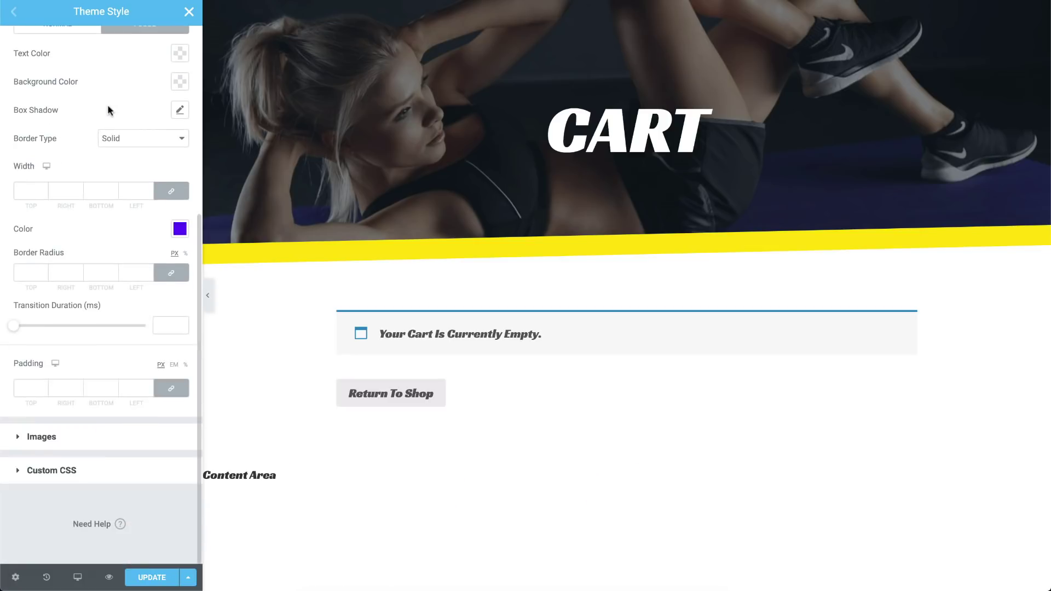
click(167, 579)
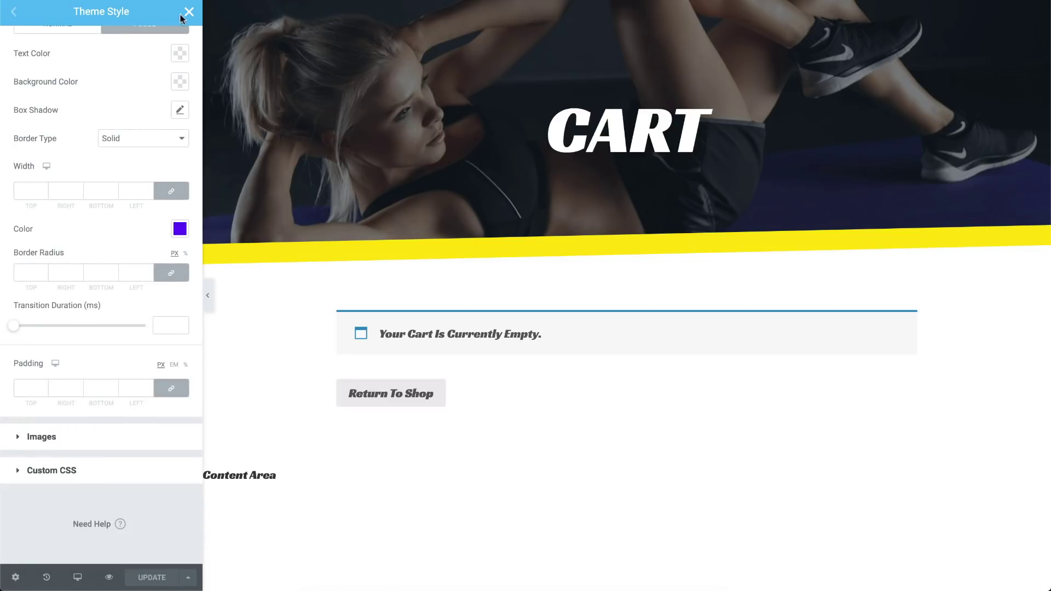
click(189, 11)
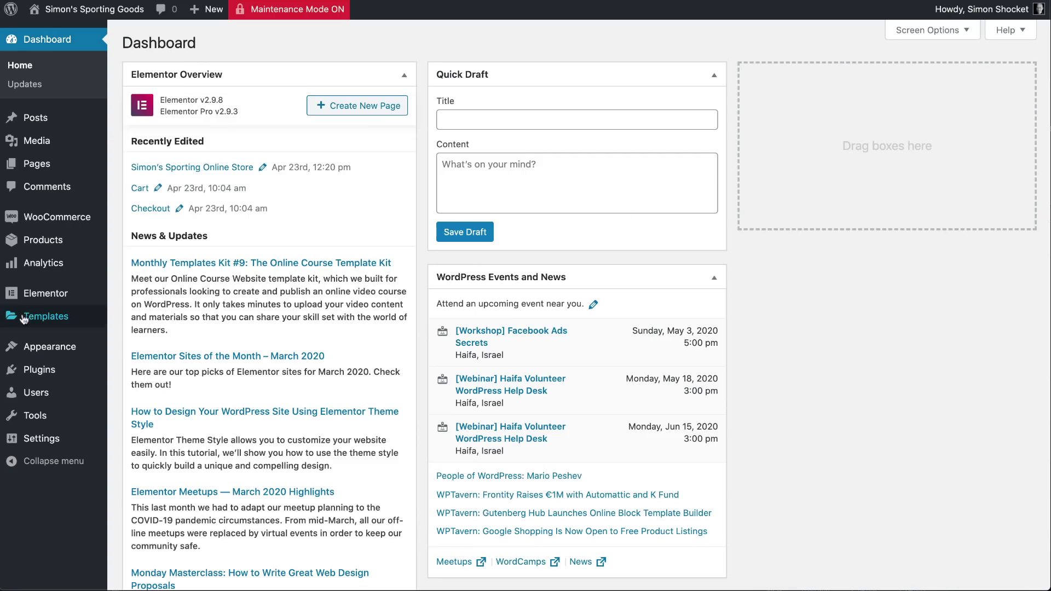
click(136, 353)
Create a new popup template named ThankYou
click(253, 43)
click(630, 289)
click(602, 327)
click(589, 356)
text(ThankYou)
click(693, 417)
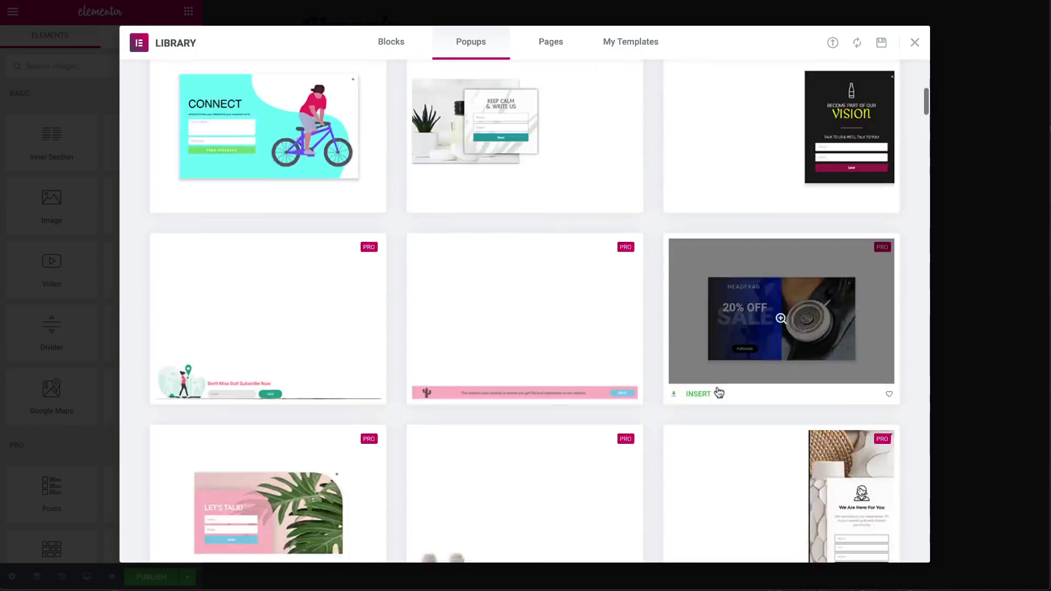
scroll(715, 391, down, 5)
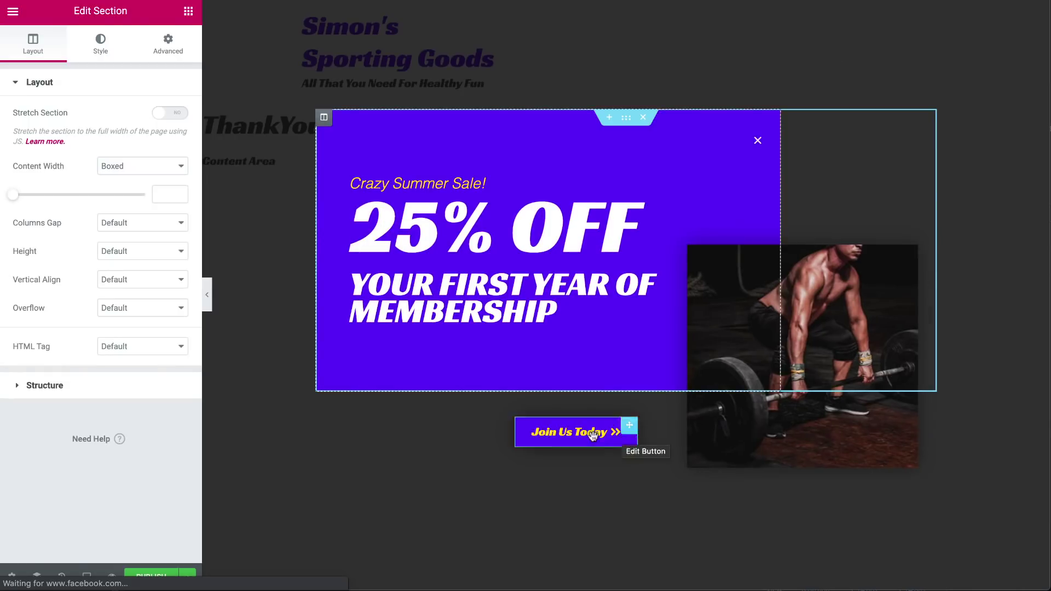
key(ctrl+i)
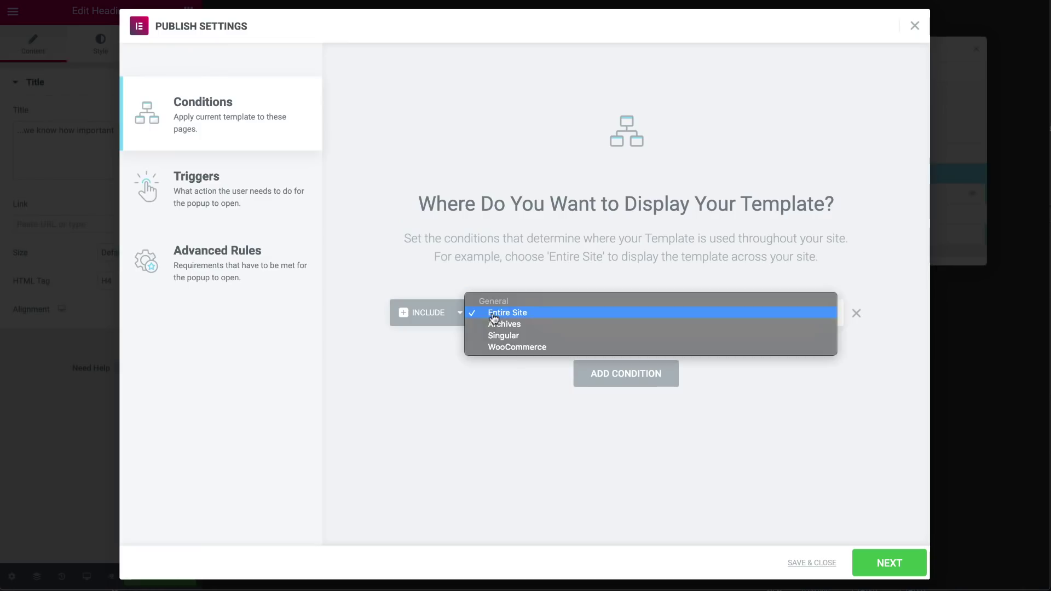
Publish the popup with the display condition Include > Singular > Pages > Checkout
click(681, 320)
click(681, 320)
click(681, 415)
click(769, 314)
text(chec)
click(793, 356)
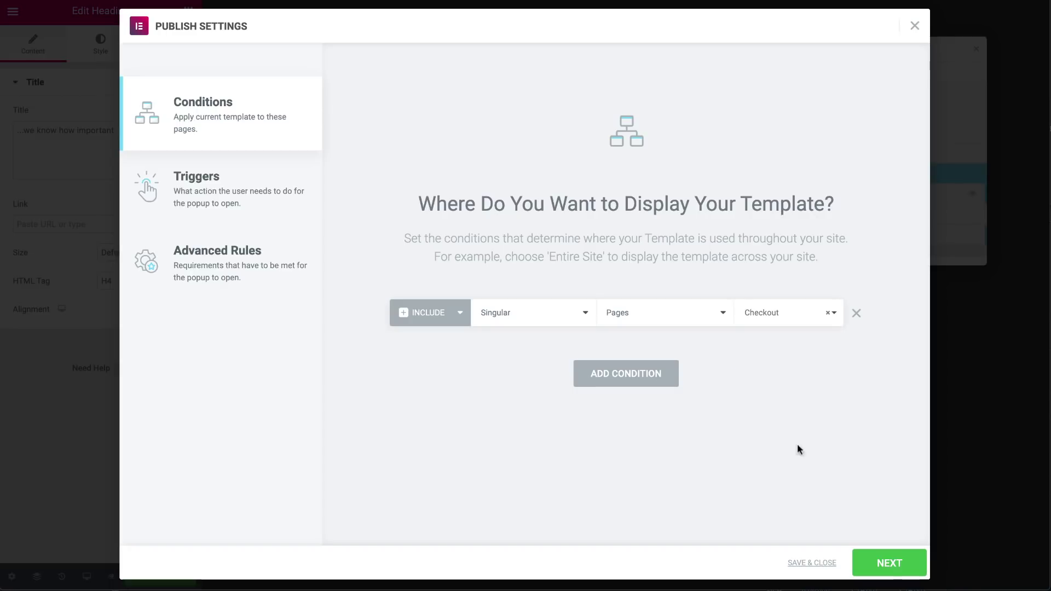
click(888, 562)
click(892, 563)
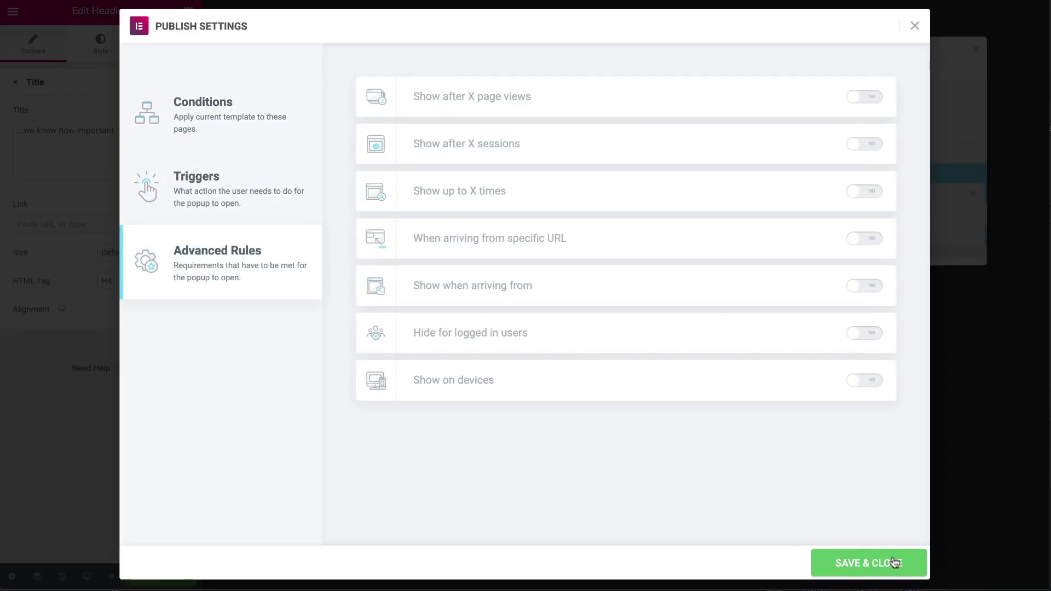
click(894, 562)
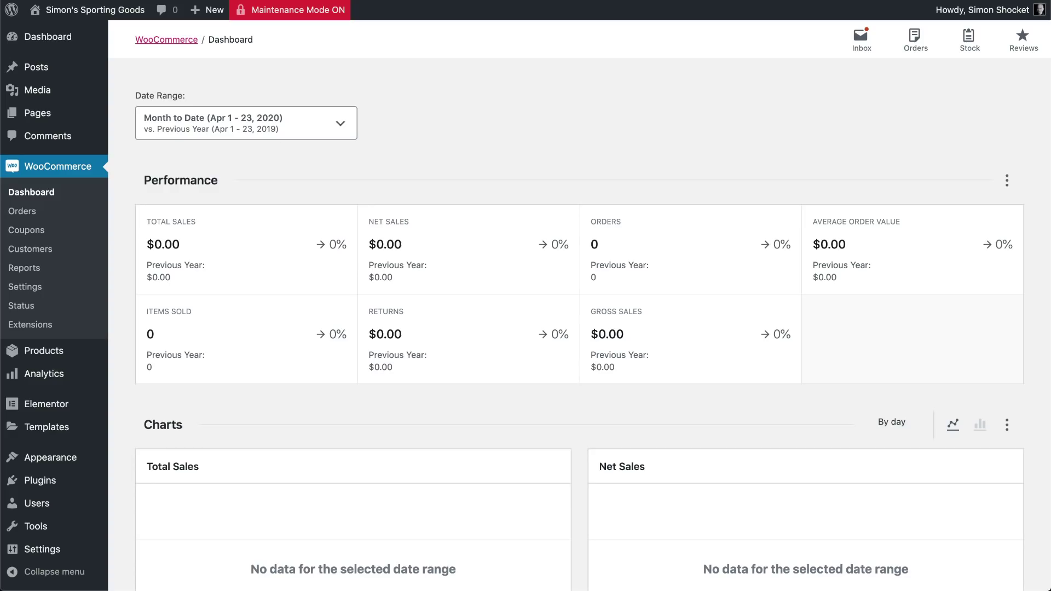
click(26, 288)
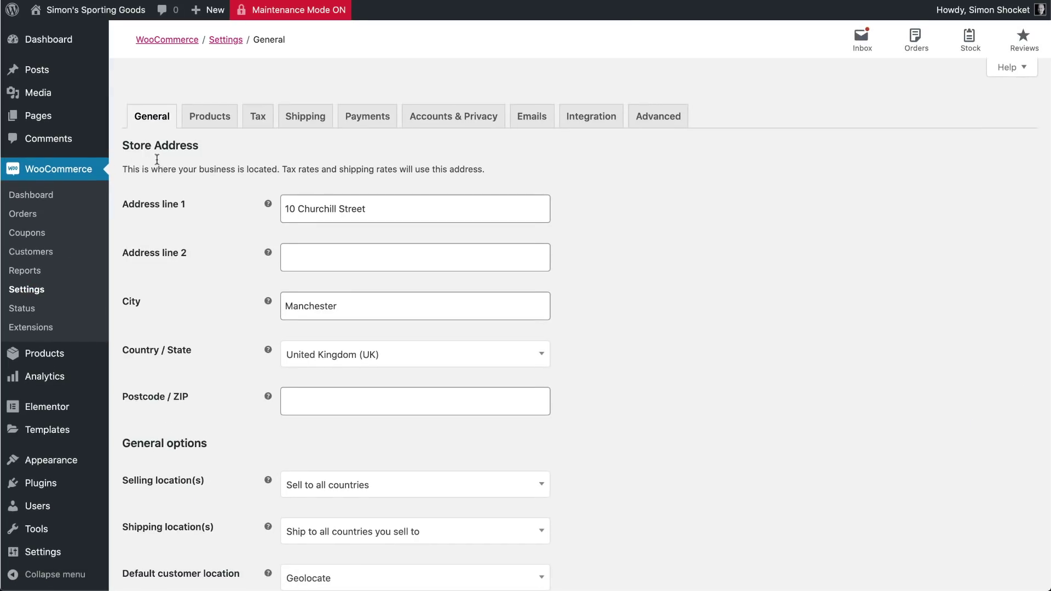
In the Products settings, keep the store-named page as the shop page and save changes
scroll(171, 313, down, 10)
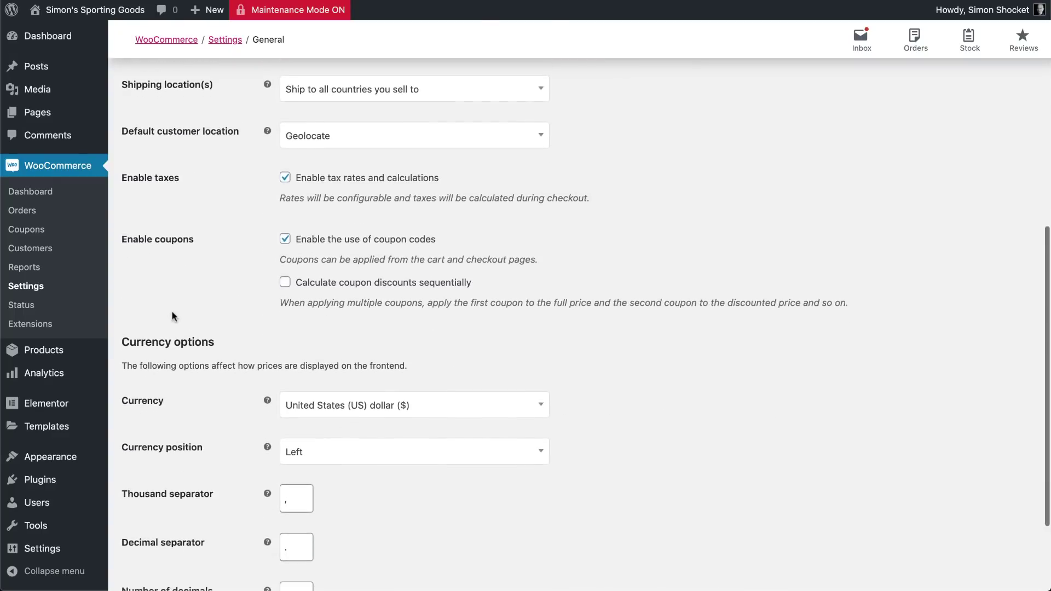
scroll(172, 312, down, 5)
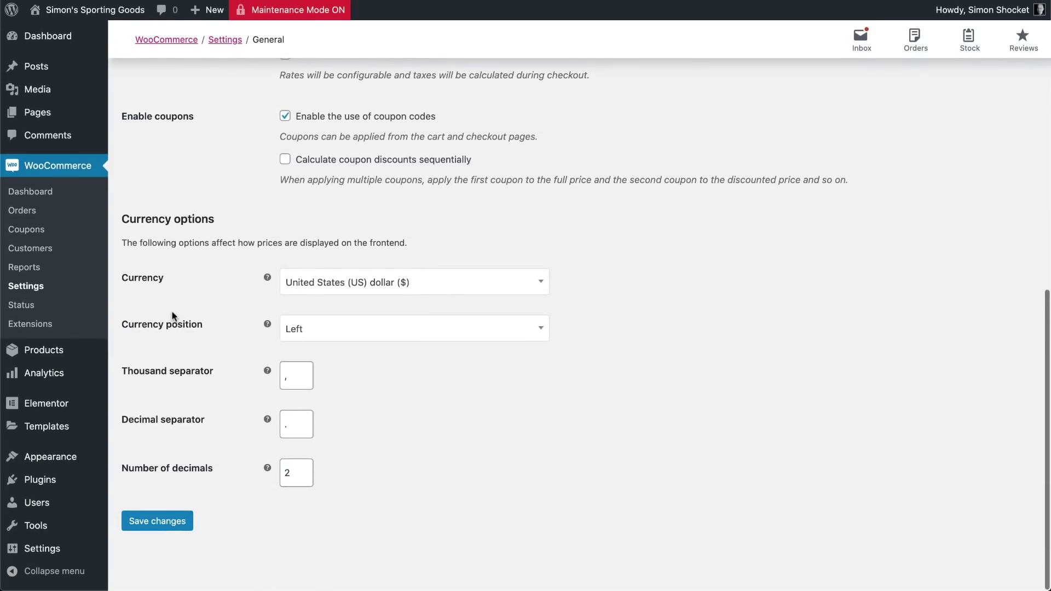
scroll(245, 475, up, 15)
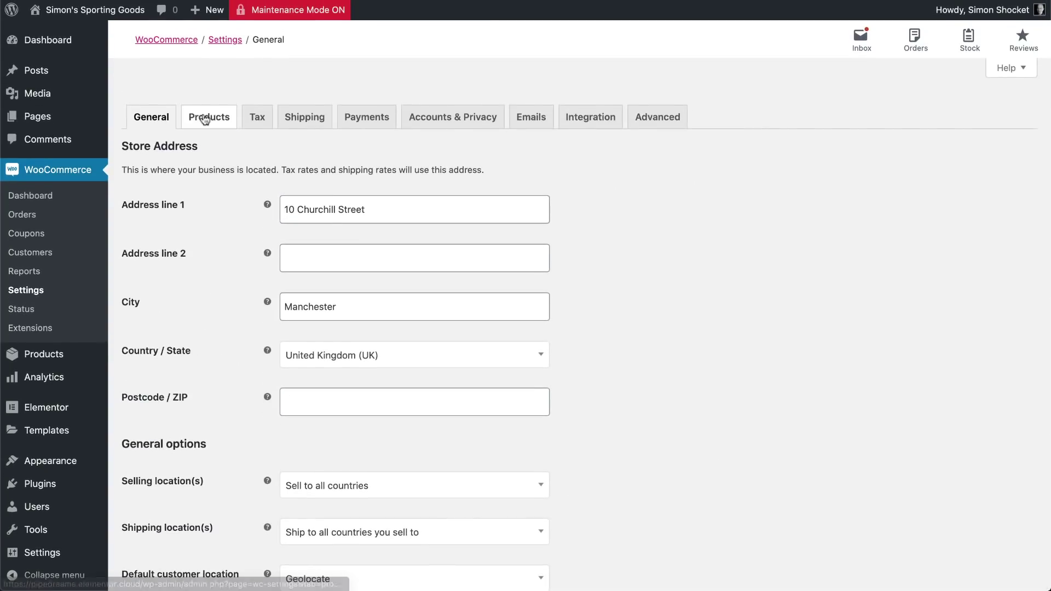
click(205, 118)
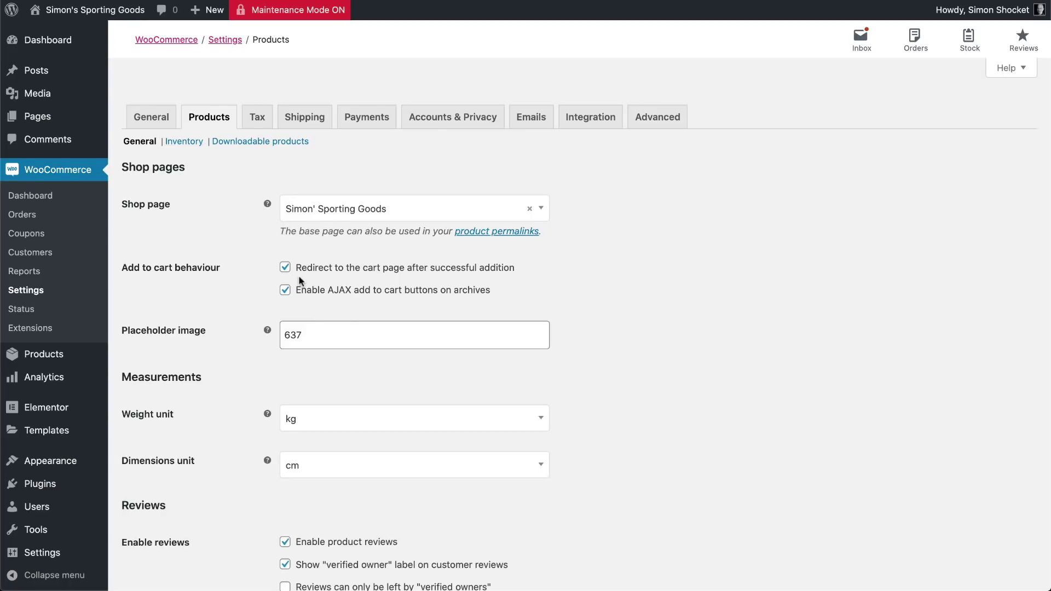
click(343, 219)
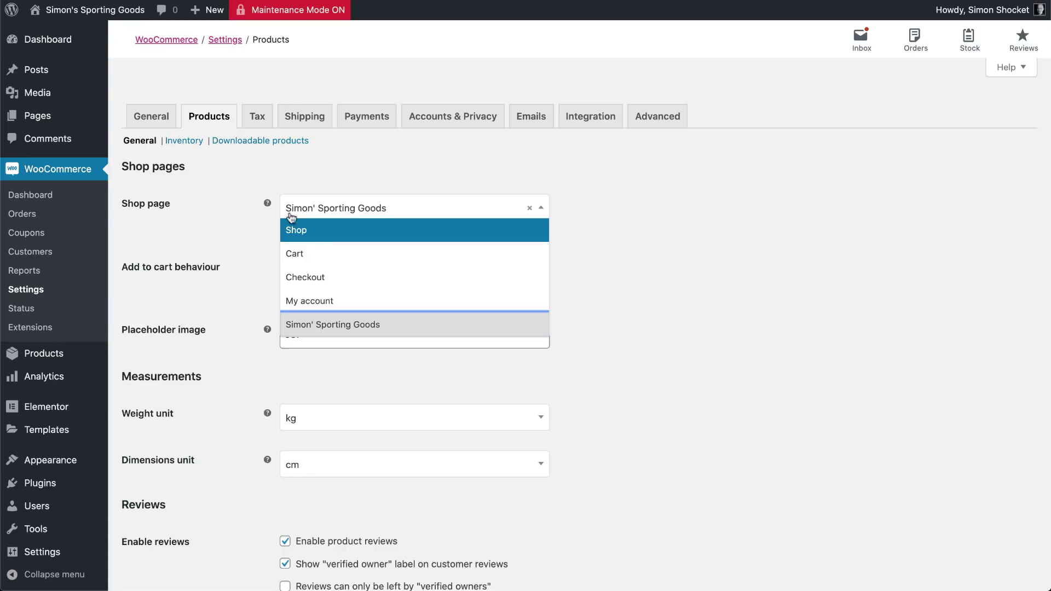
click(345, 324)
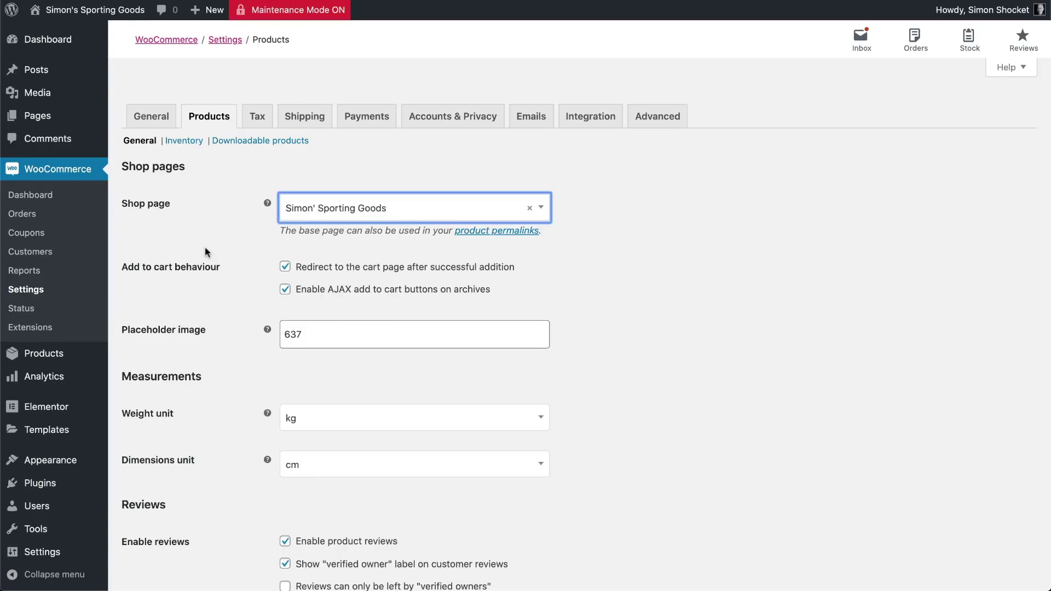
scroll(243, 250, down, 3)
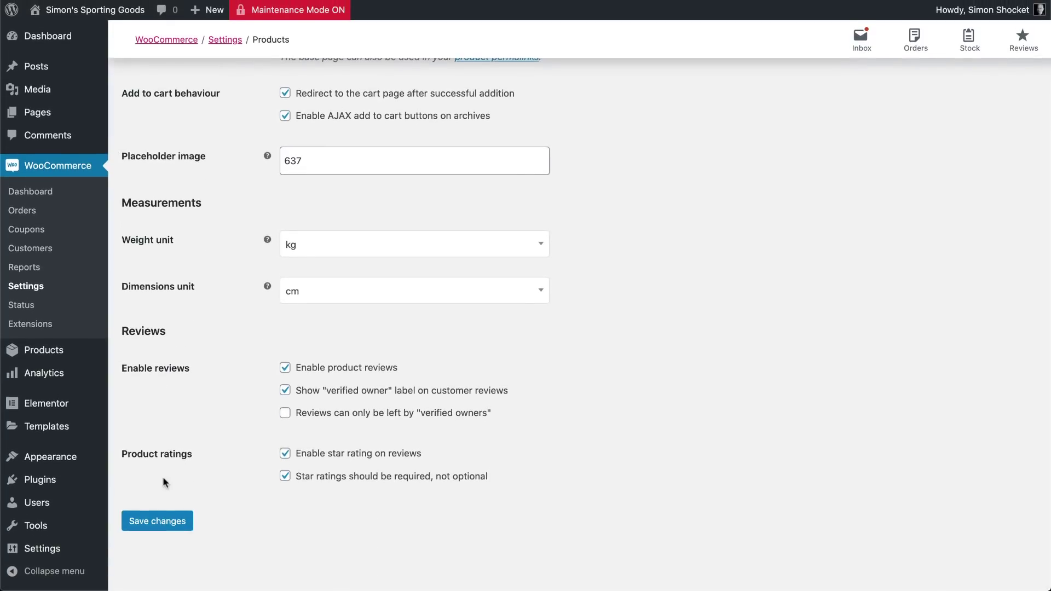
click(158, 521)
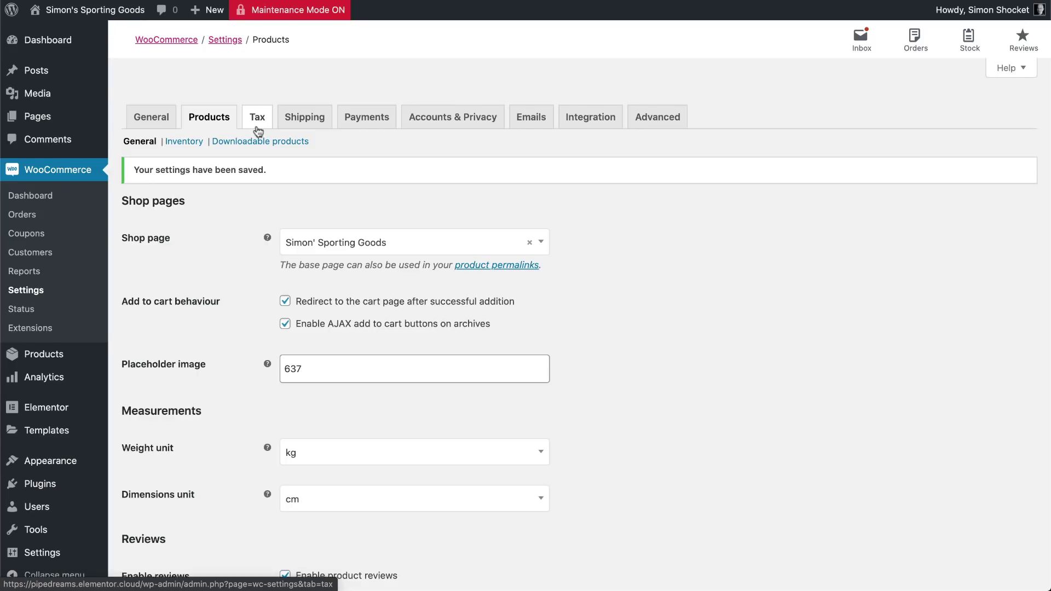
click(301, 118)
View the shipping zones list, then move to the empty Shipping classes page
click(294, 120)
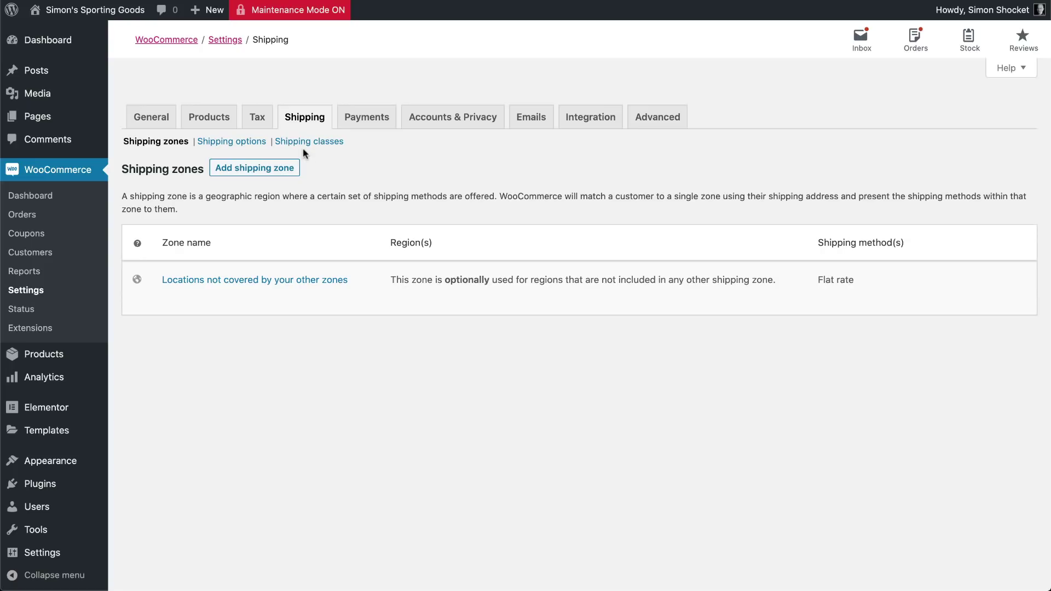
click(307, 143)
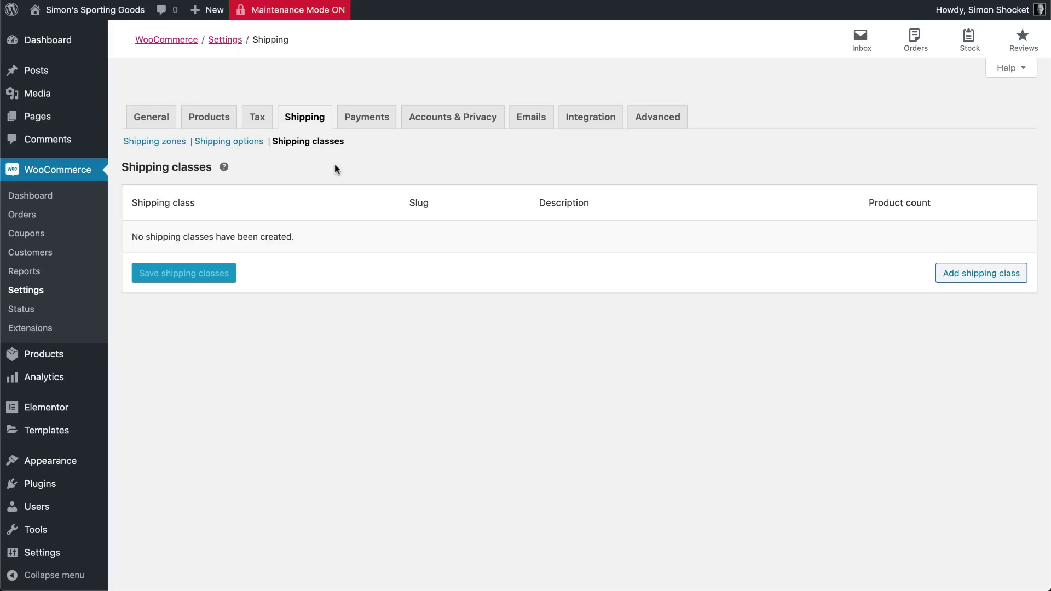
Add a 'Heavy Items' shipping class described as 'Items weighing over 2KG'
click(955, 273)
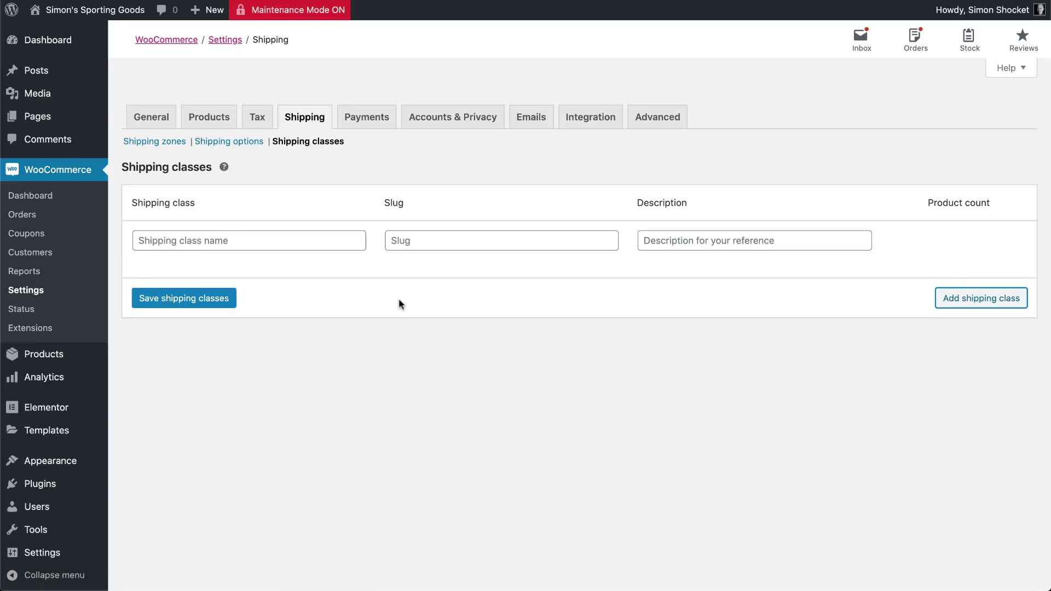
click(226, 244)
text(Heavy Items)
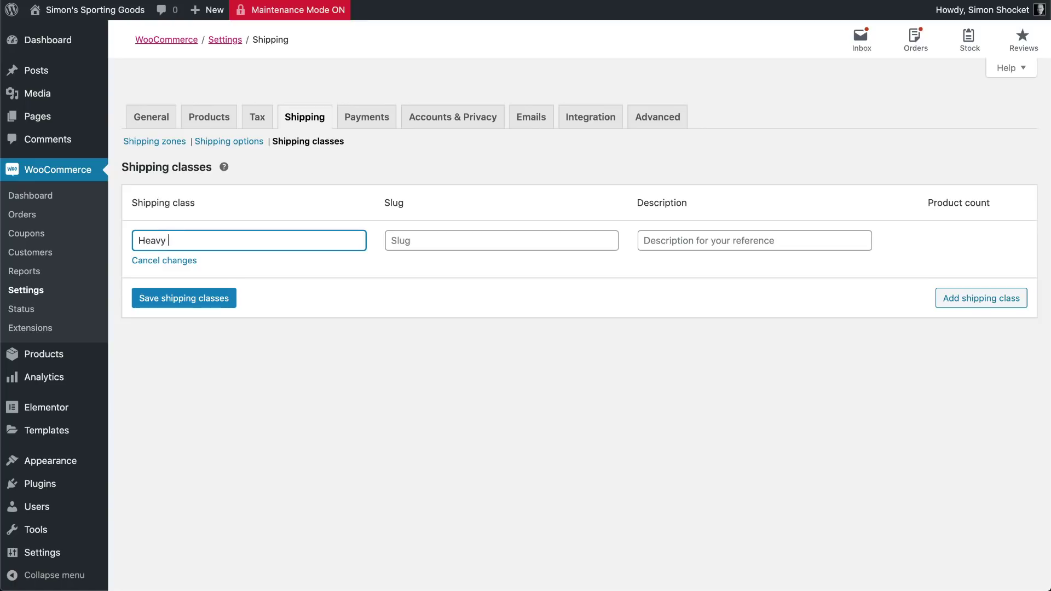
mouse_move(432, 278)
click(662, 241)
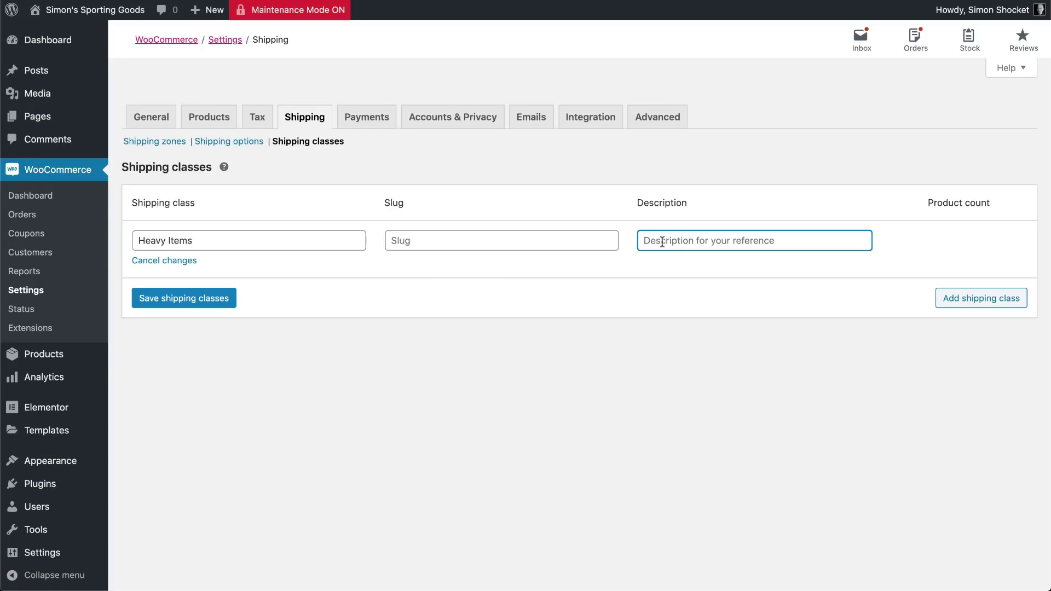
text(Items )
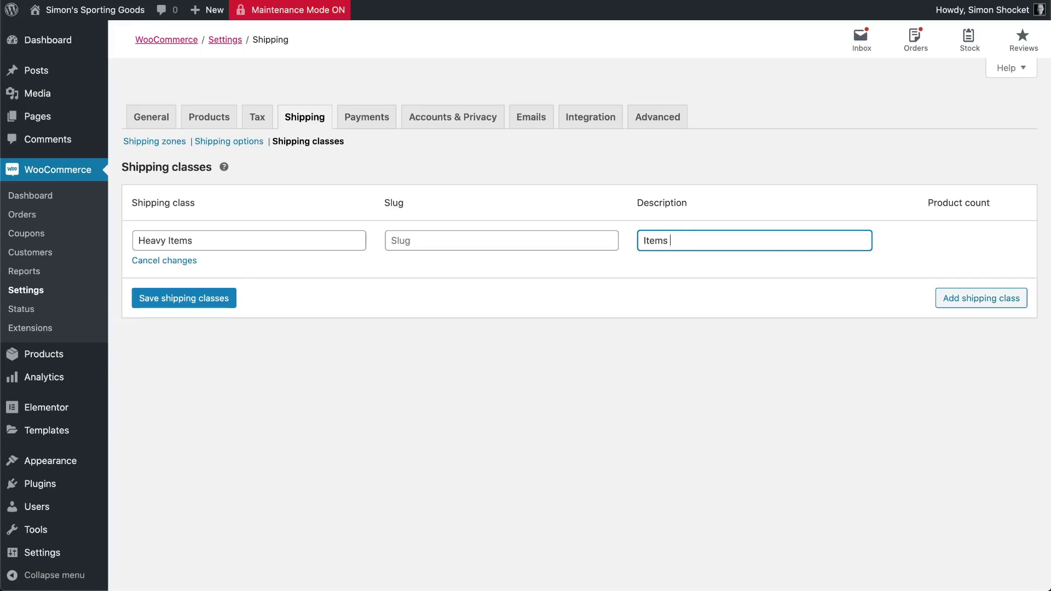
text(weighing over 2KG)
Add a 'Light Items' class described as 'Weighing less than 2KG' and save both classes
click(943, 304)
click(195, 296)
text(Light Items)
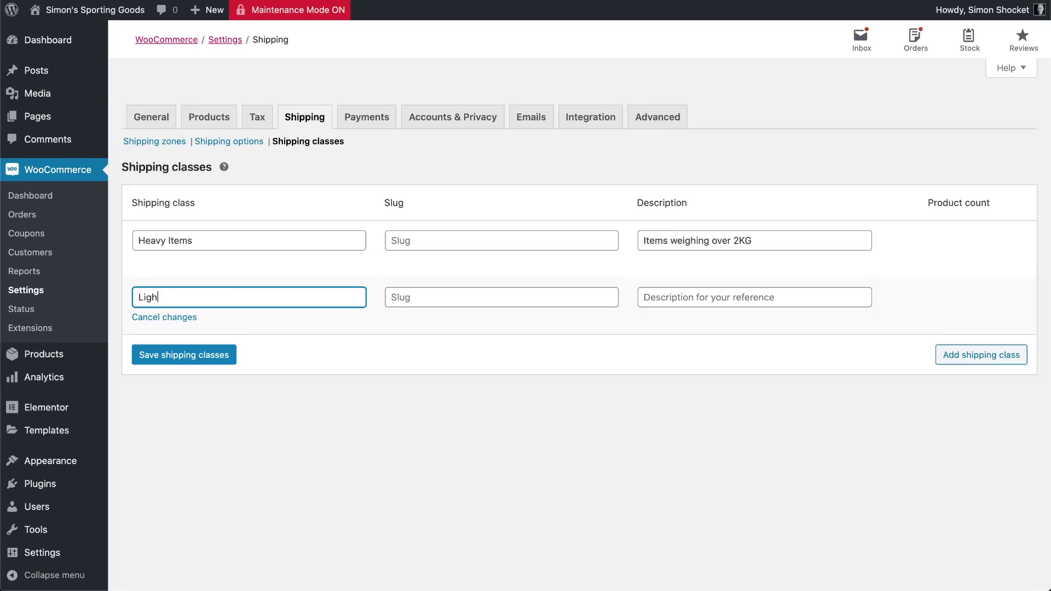
click(710, 304)
text(Weighing less than 2KG)
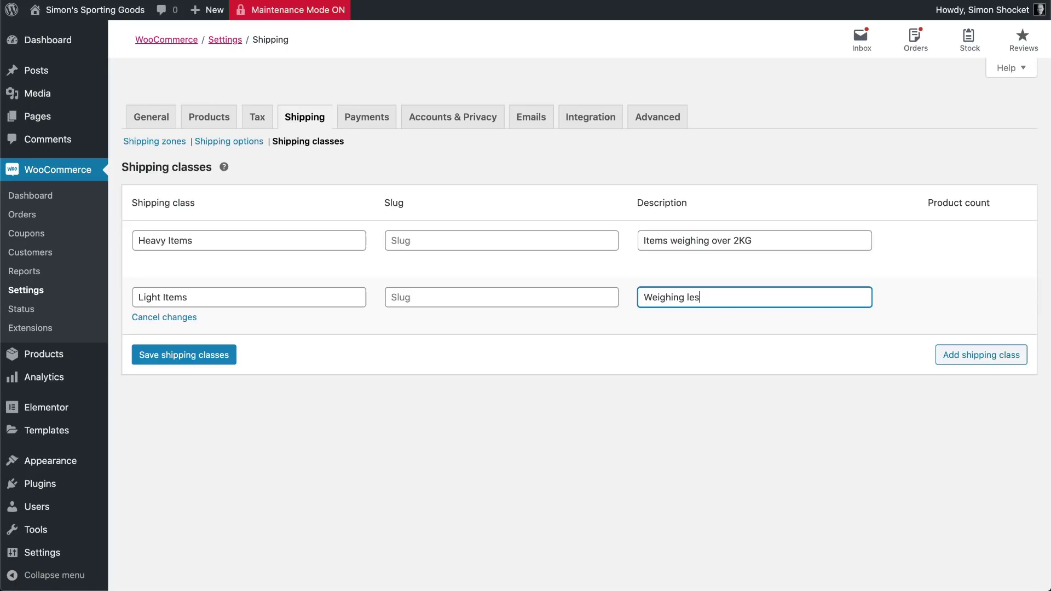
click(191, 362)
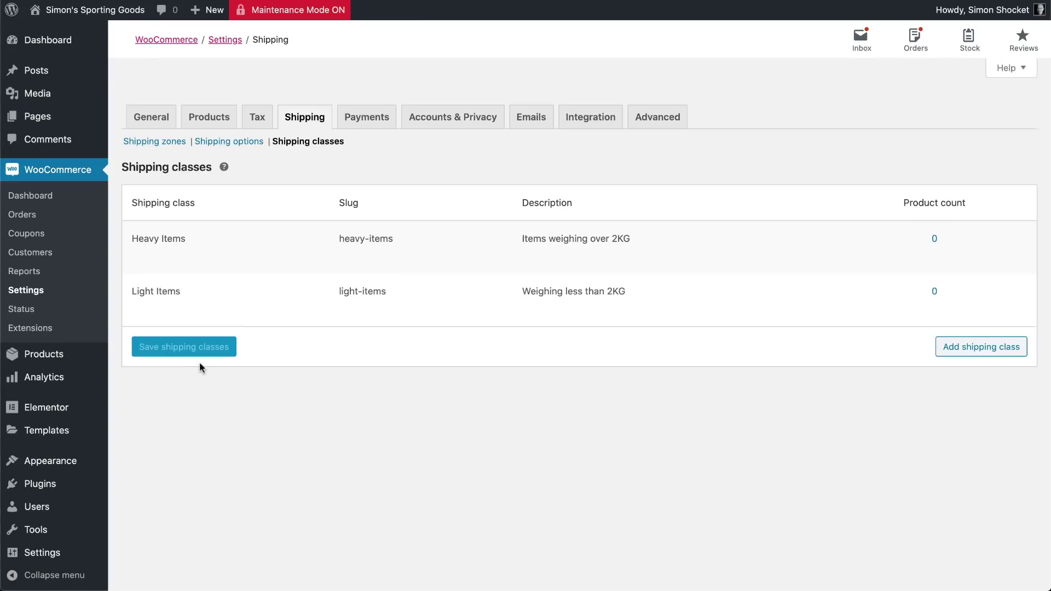
click(40, 357)
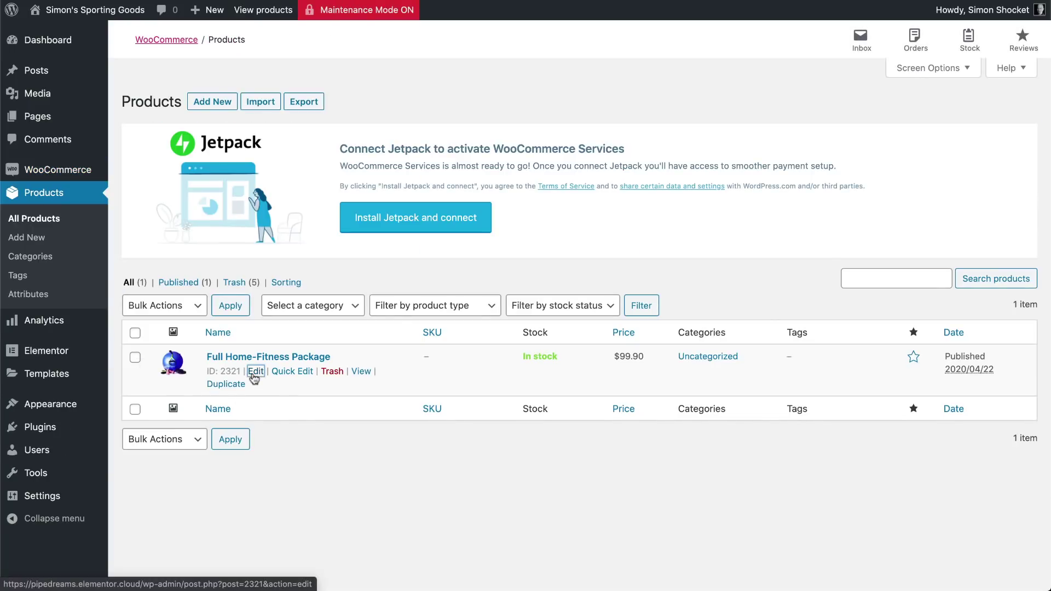
Set the Full Home-Fitness Package product's shipping class to Heavy Items and update it
click(255, 374)
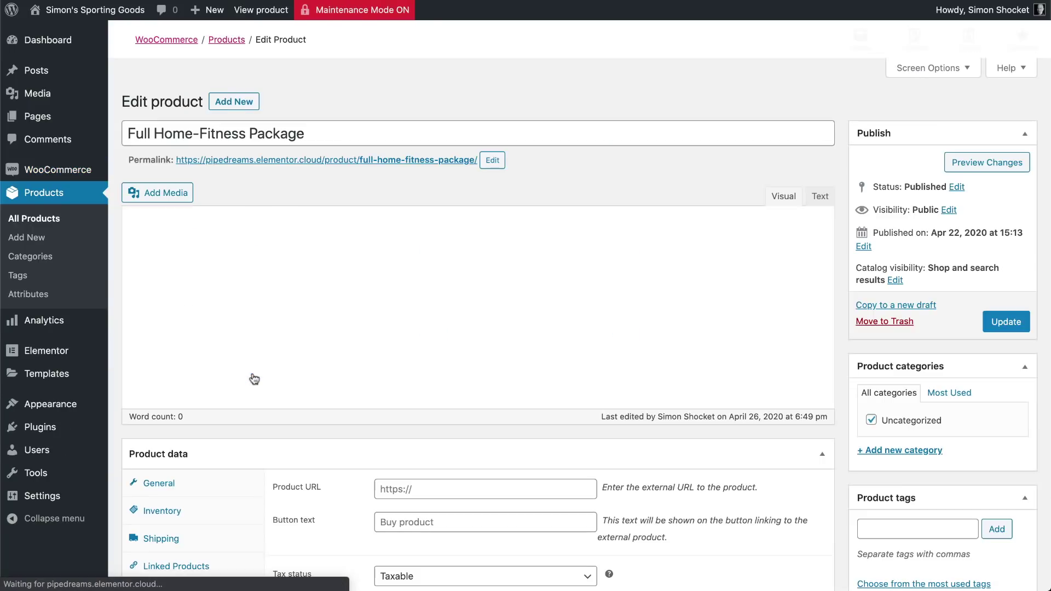
scroll(254, 378, down, 4)
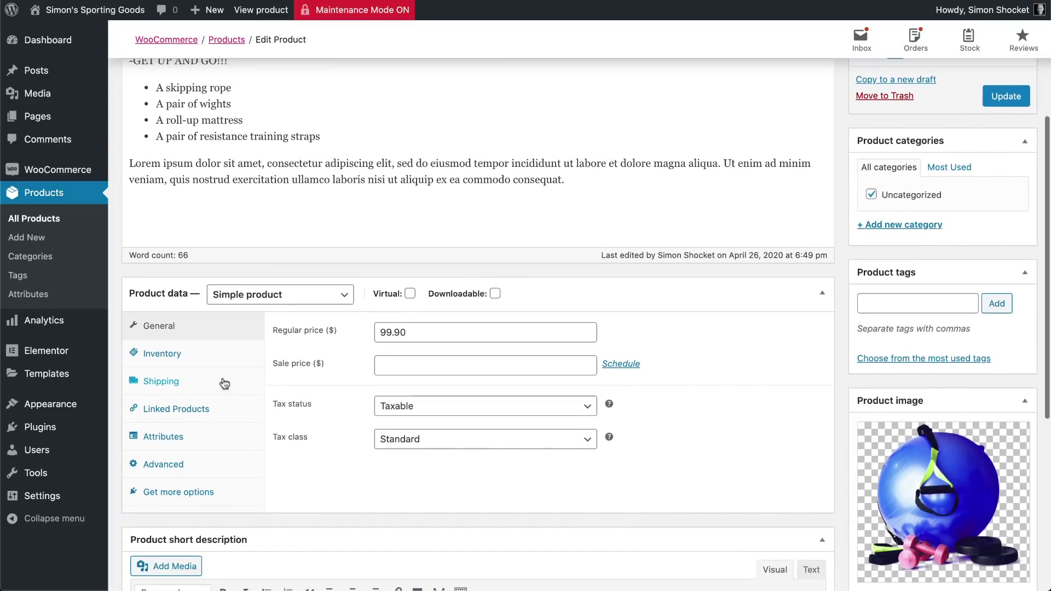
click(163, 385)
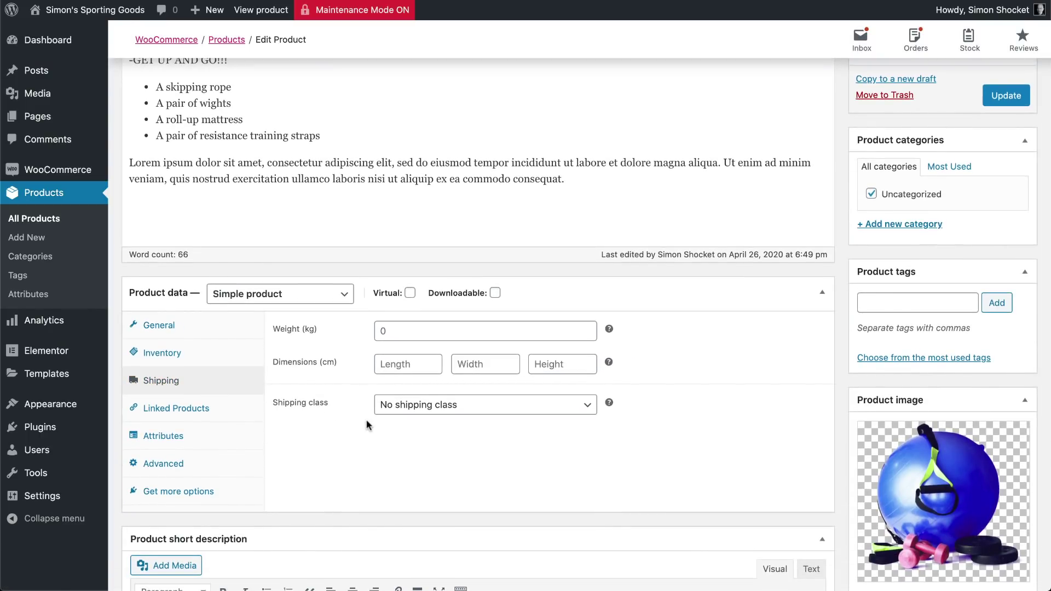
click(416, 410)
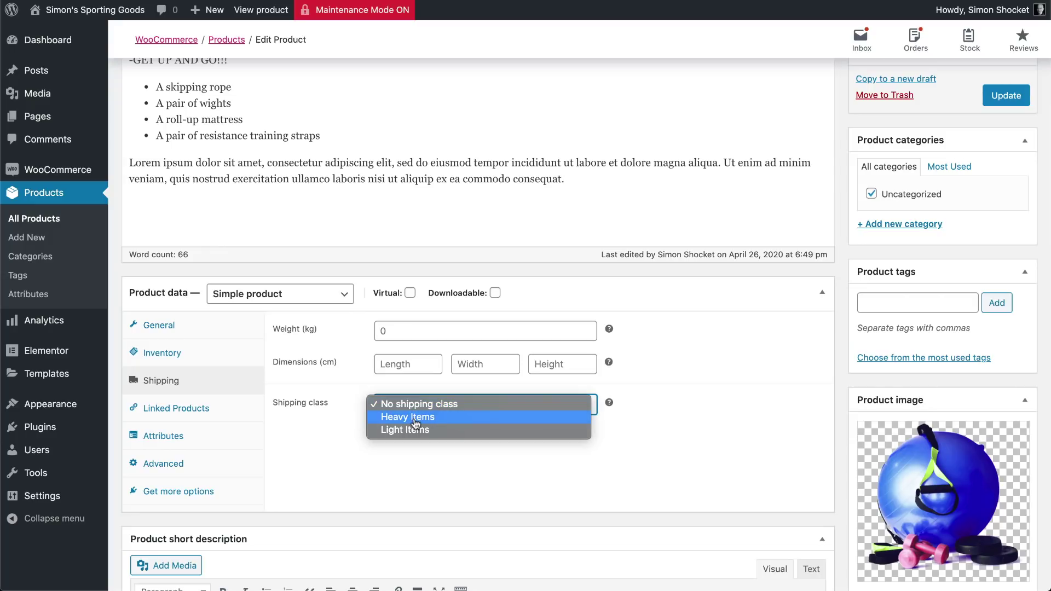
click(416, 418)
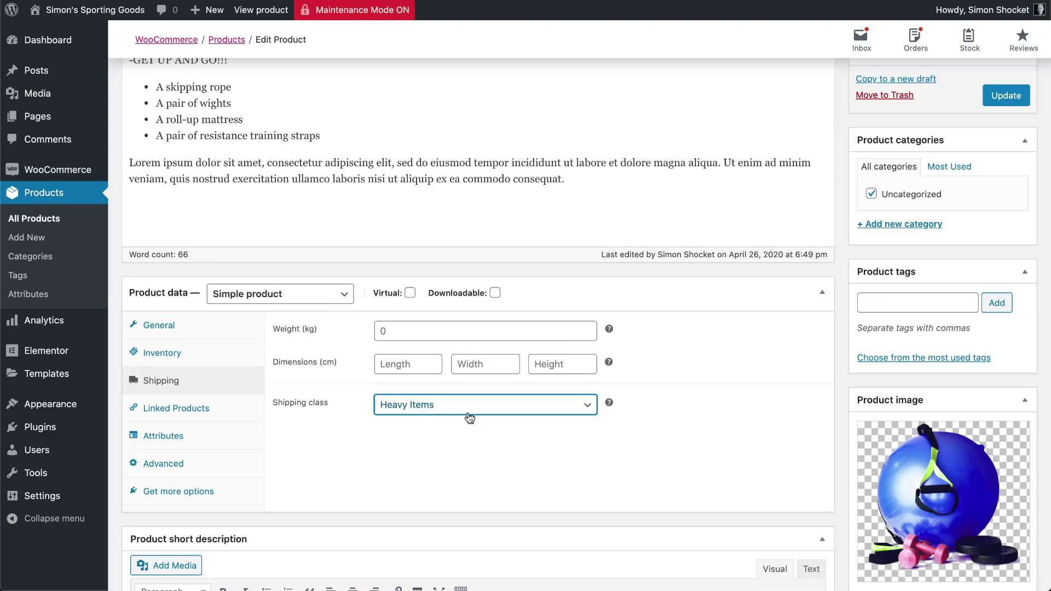
click(1003, 95)
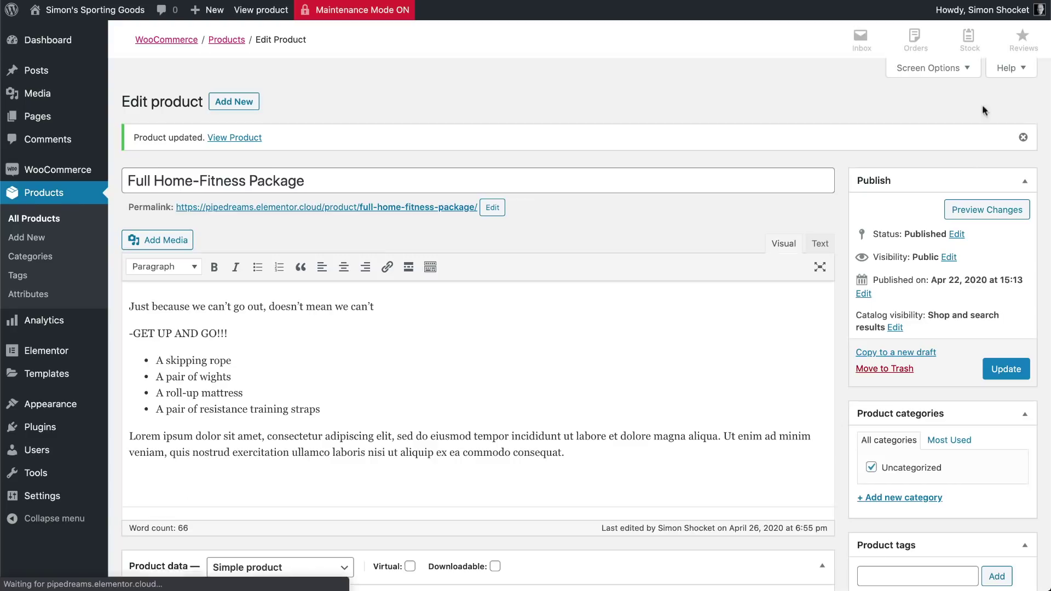
mouse_move(57, 170)
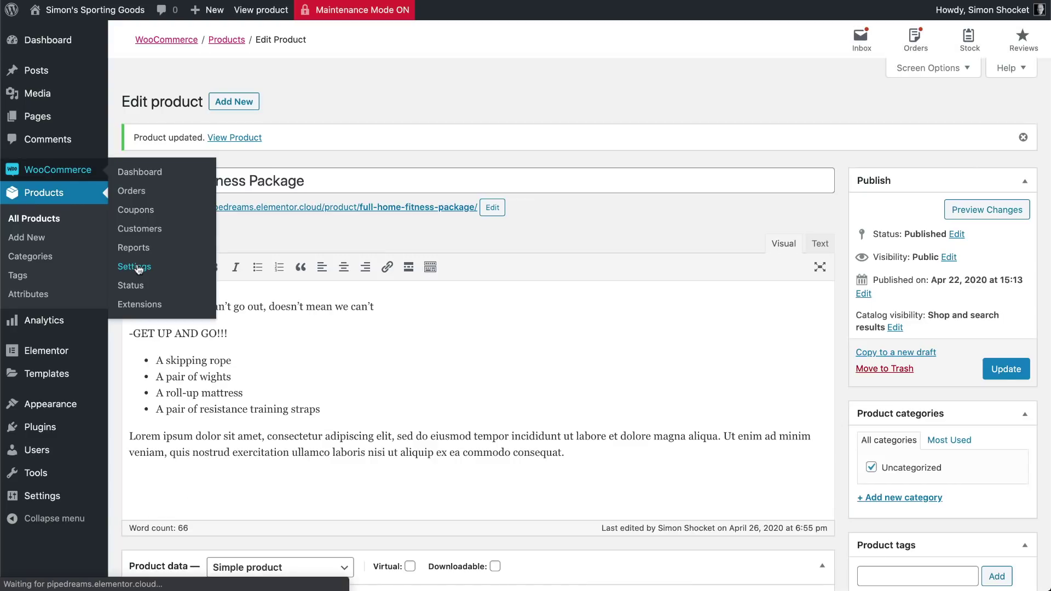
click(136, 268)
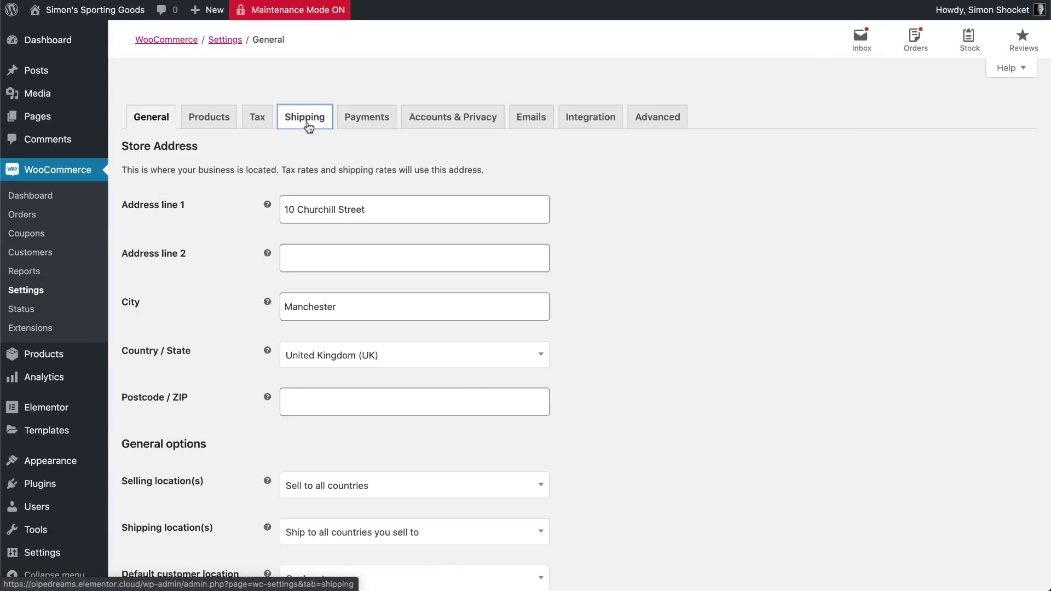
Create a shipping zone named Domestic with United Kingdom (UK) as its region
click(307, 122)
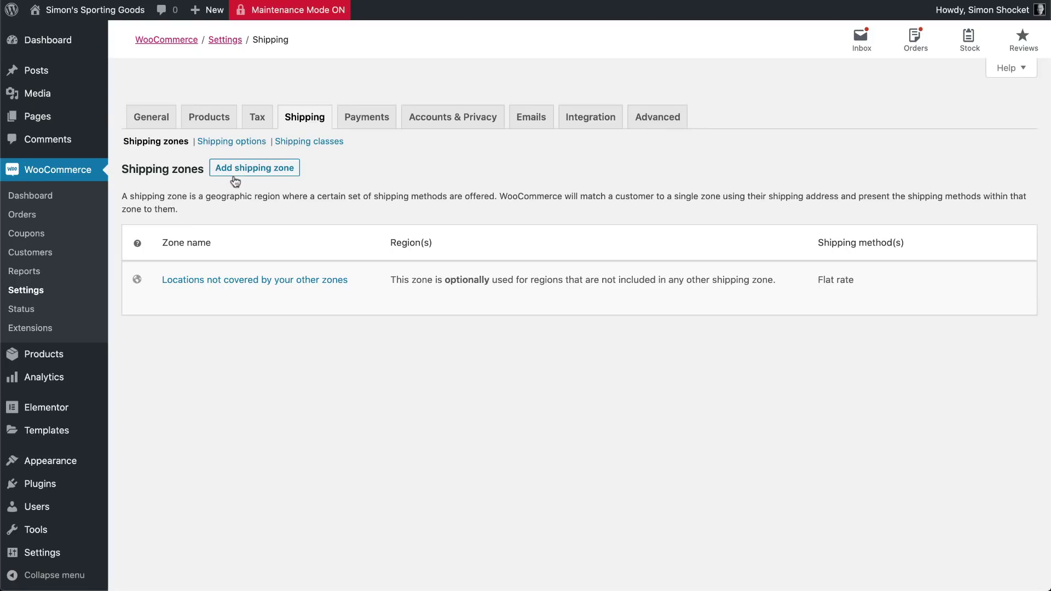
scroll(238, 180, down, 1)
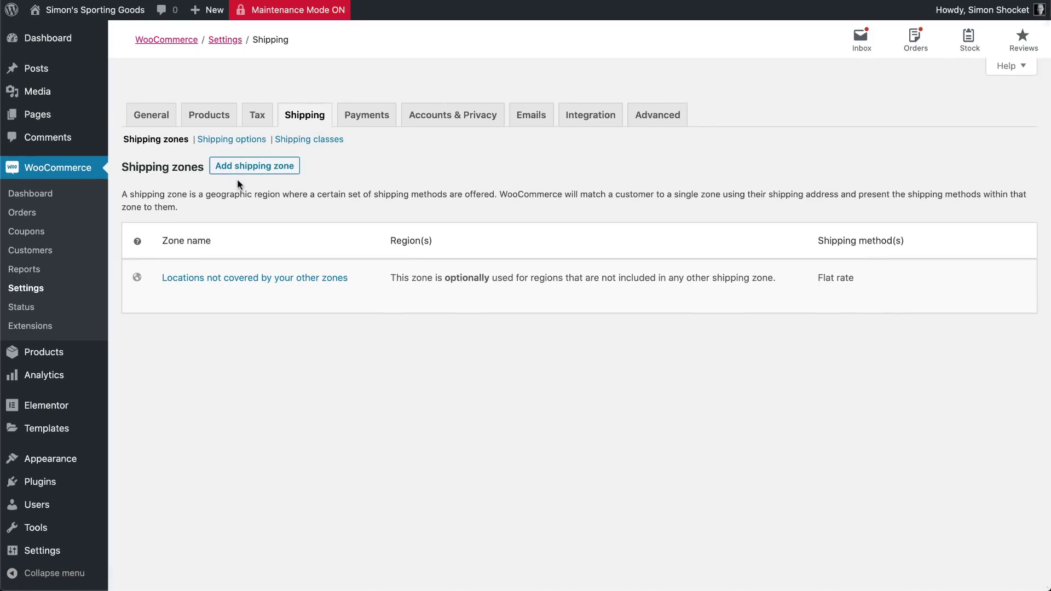
click(274, 174)
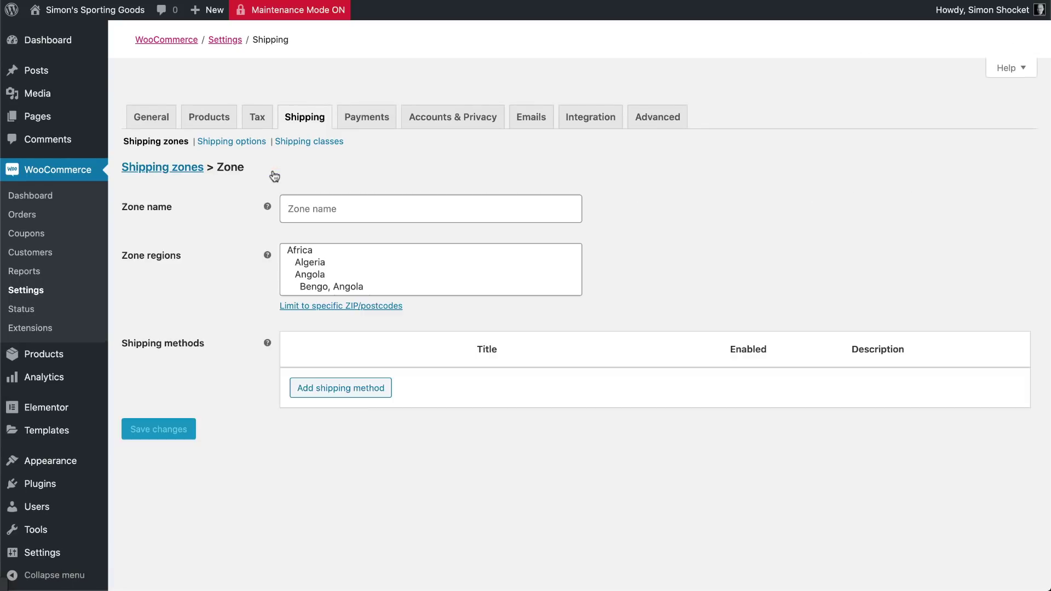
click(308, 208)
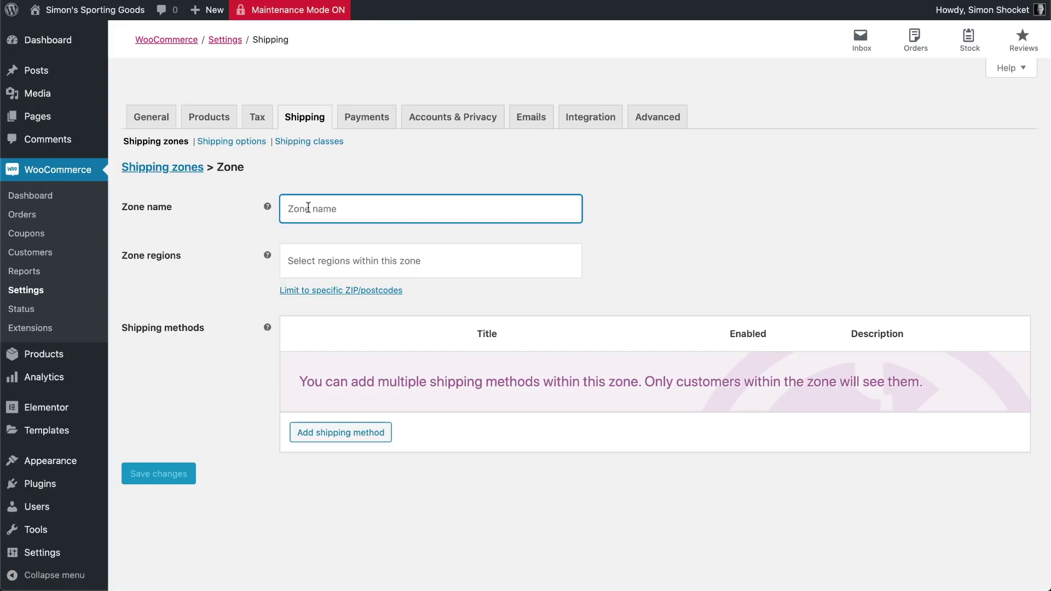
text(Domestic)
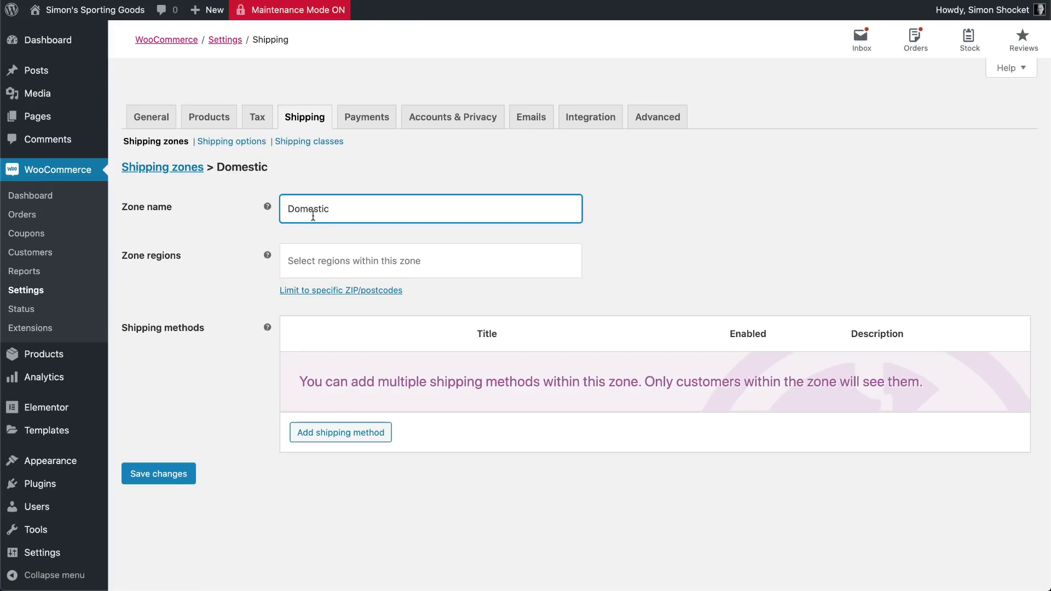
click(311, 262)
text(Uni)
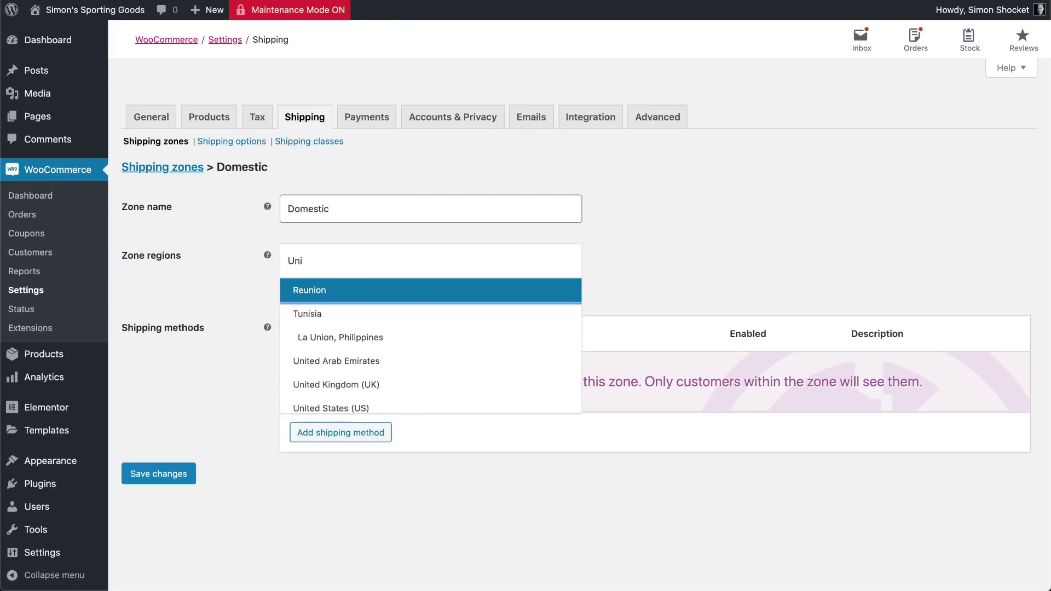
text(ted)
click(322, 310)
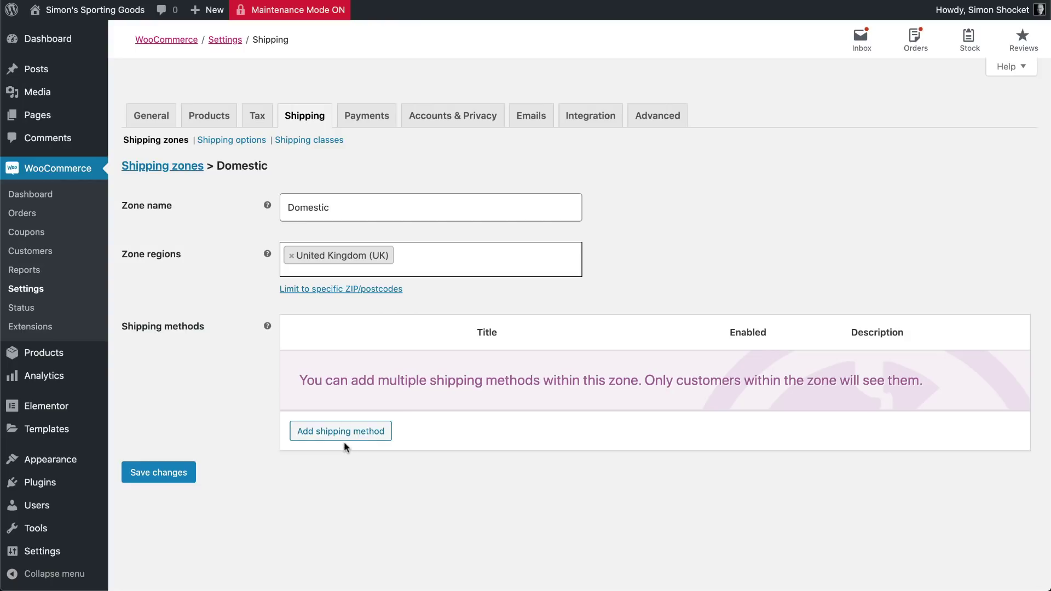
scroll(344, 448, down, 1)
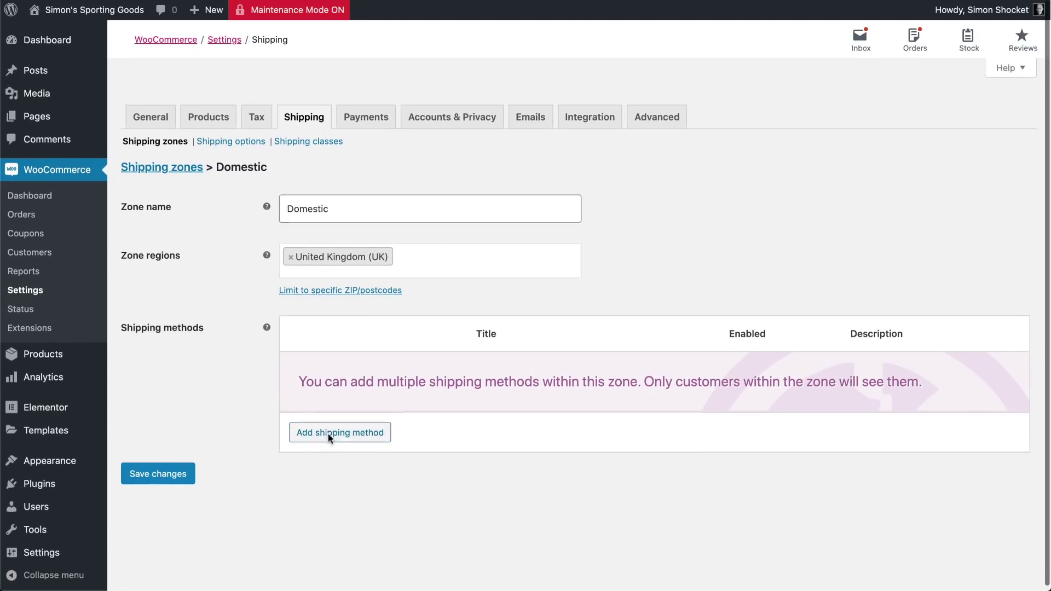
Add Free shipping as the Domestic zone's shipping method
click(328, 434)
click(364, 304)
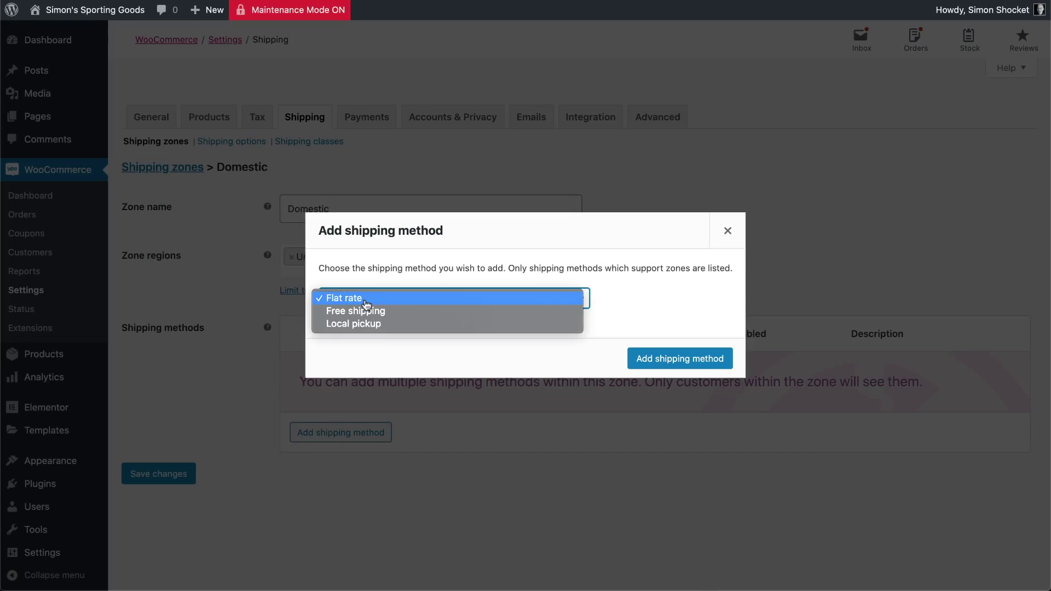
click(369, 317)
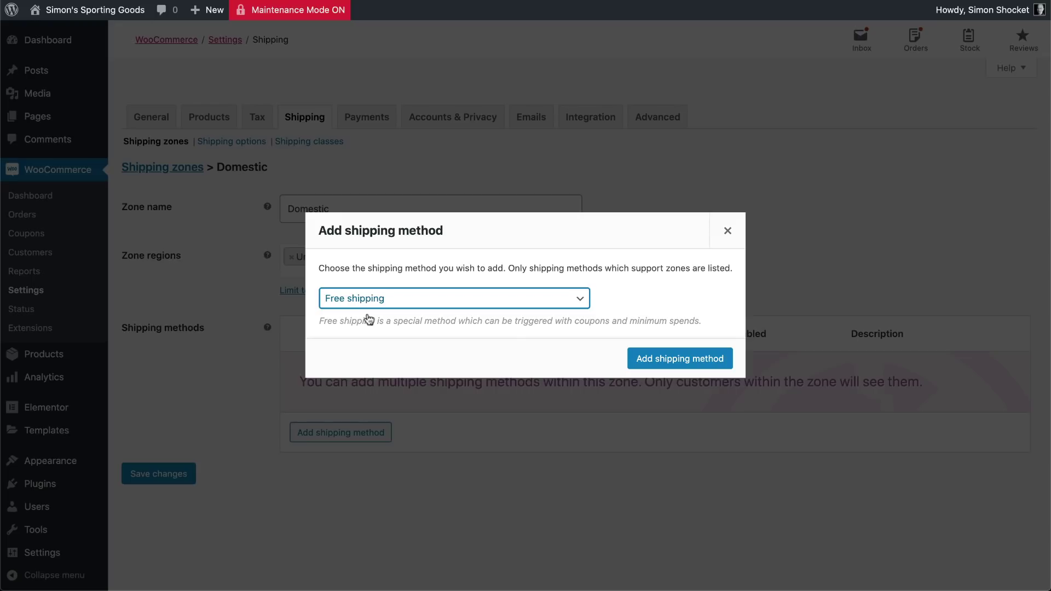
click(657, 366)
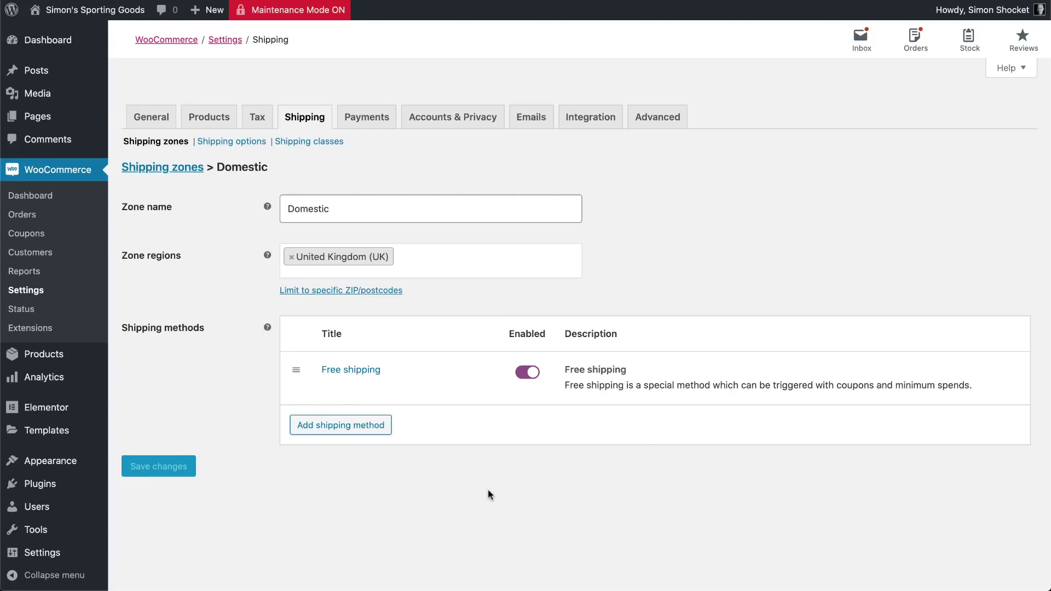
scroll(440, 494, down, 1)
Create a Europe zone and add its countries, including Austria, Portugal and Switzerland
click(152, 166)
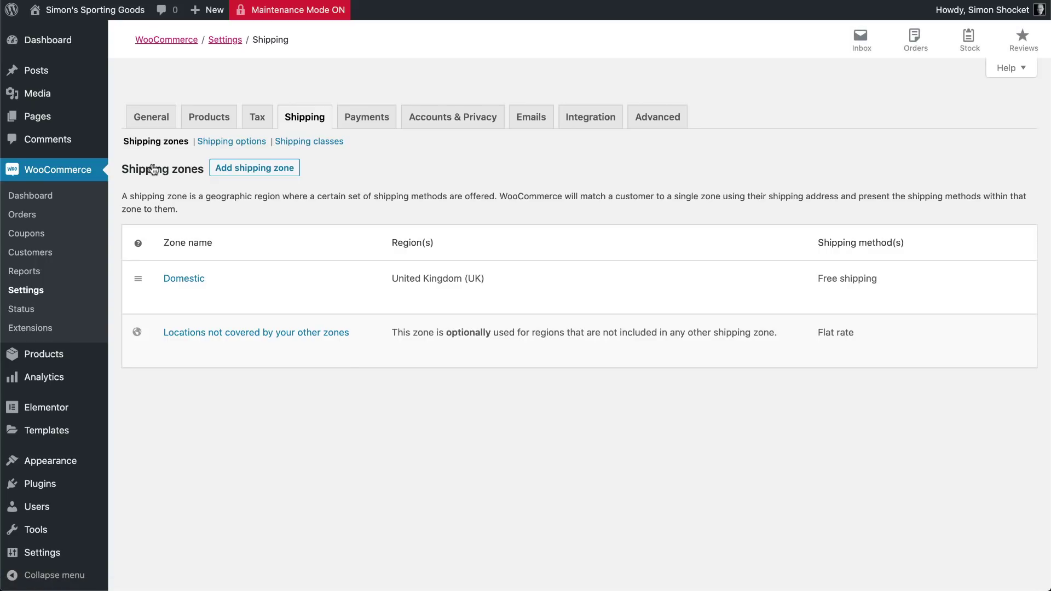
click(243, 168)
click(296, 207)
text(Europe)
key(Tab)
text(Austria)
key(Return)
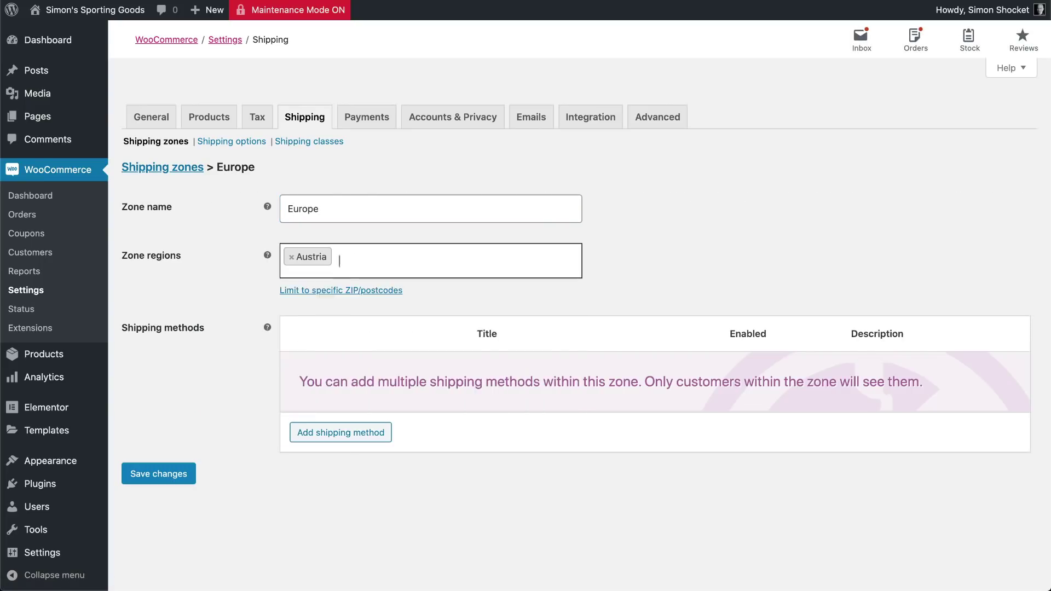
text(port)
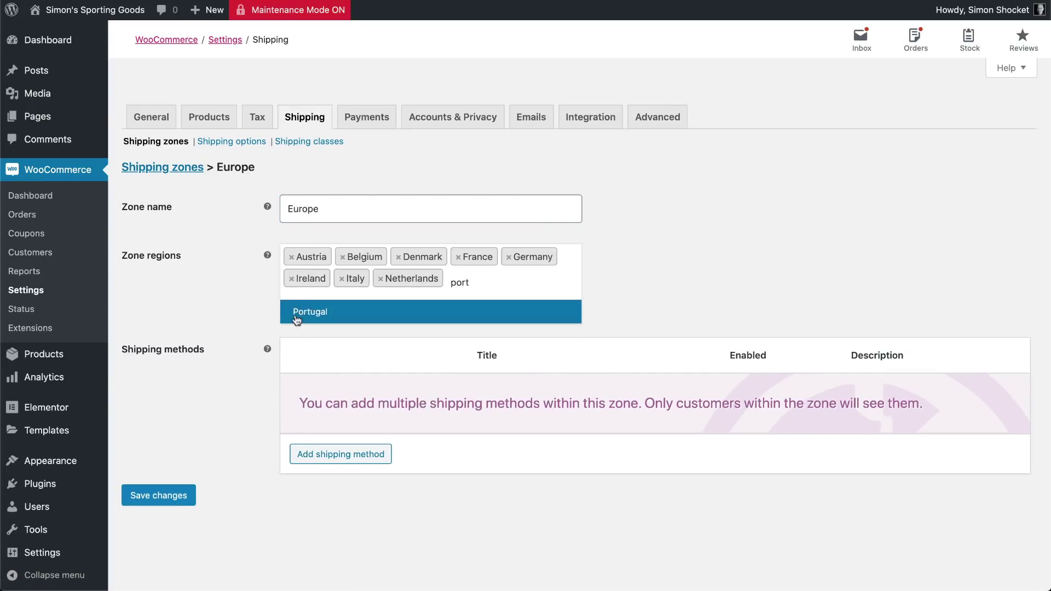
click(296, 319)
text(sw)
click(324, 401)
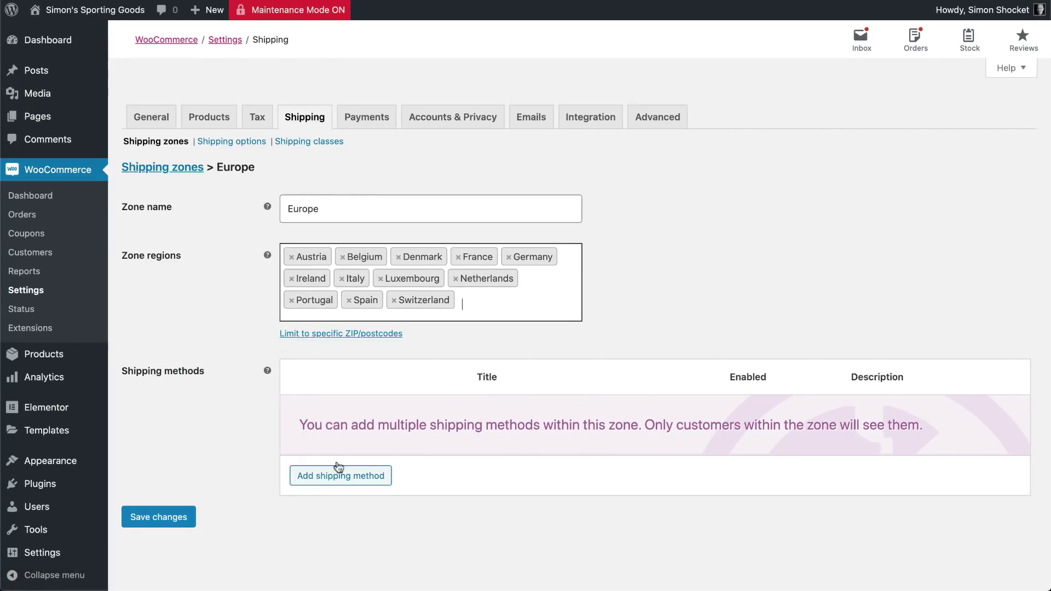
Add a Flat rate shipping method to the Europe zone and bring up its settings
click(338, 474)
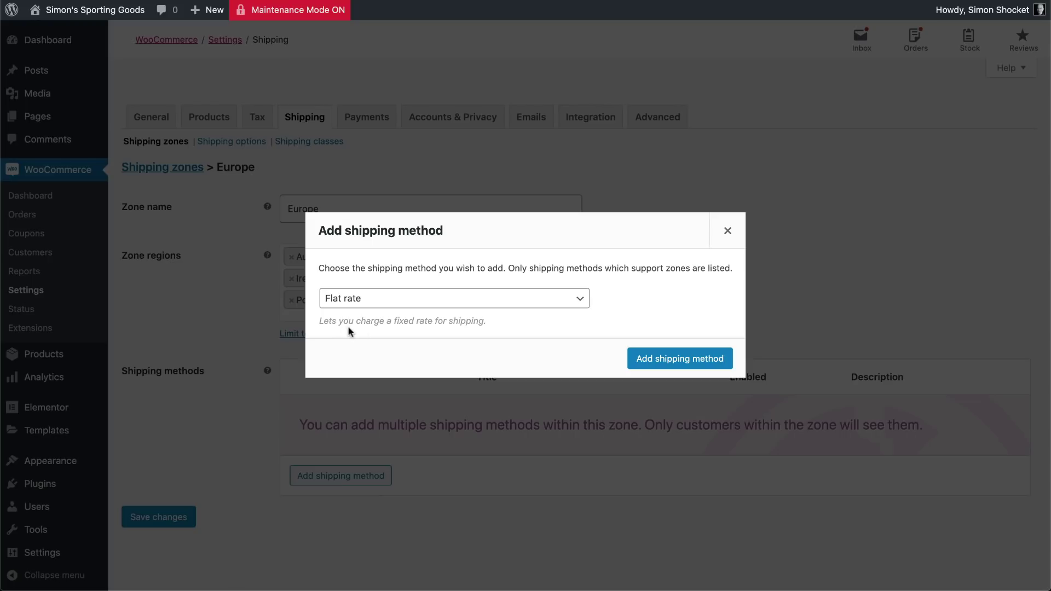
click(666, 358)
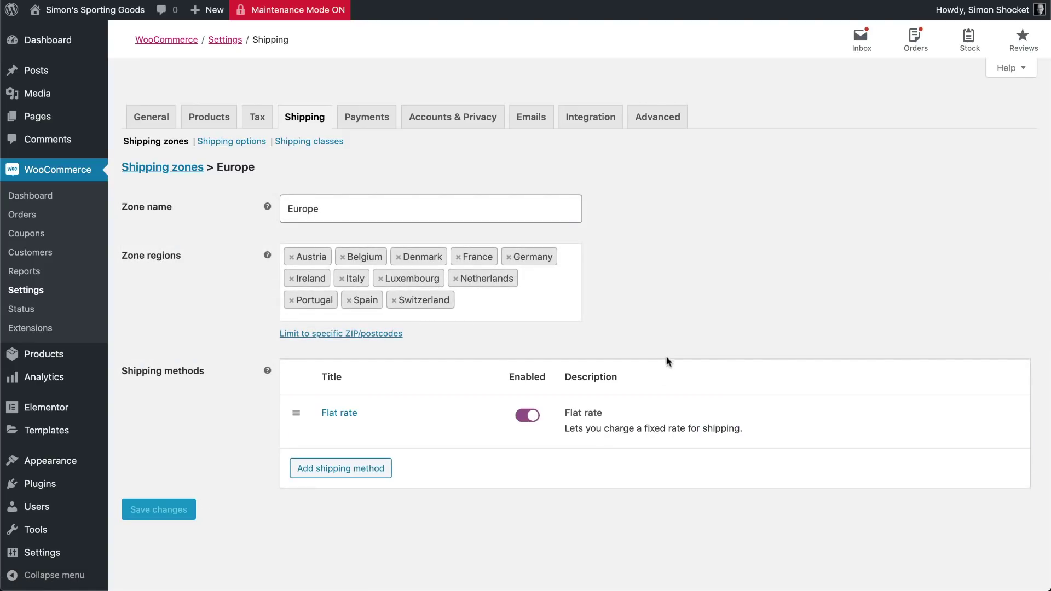
mouse_move(329, 438)
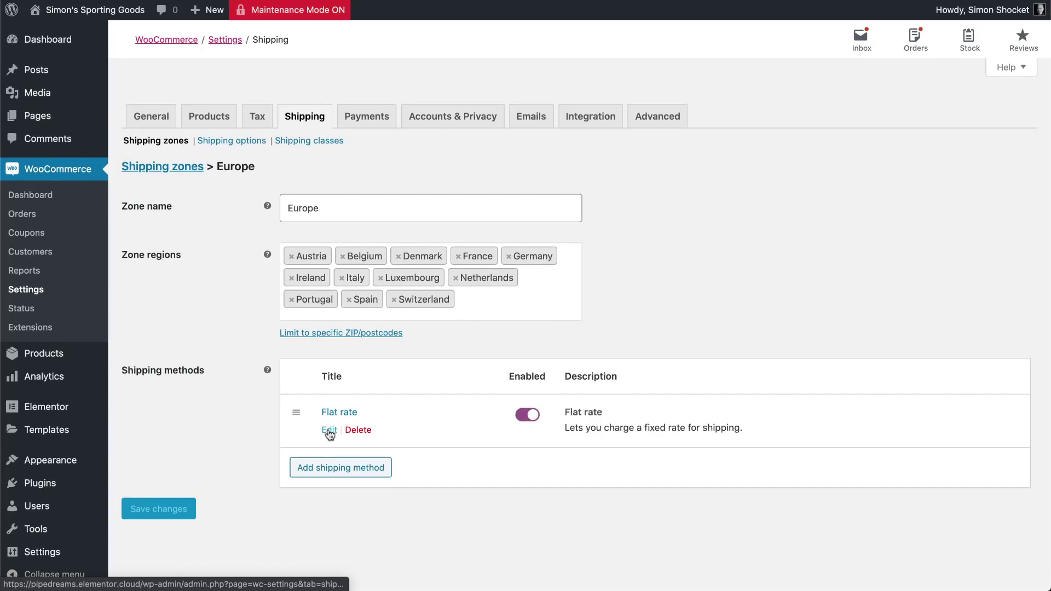
click(329, 432)
Retitle the flat rate 'Europe (regular)' with Heavy Items cost 30 and Light Items 10, and save
triple_click(417, 143)
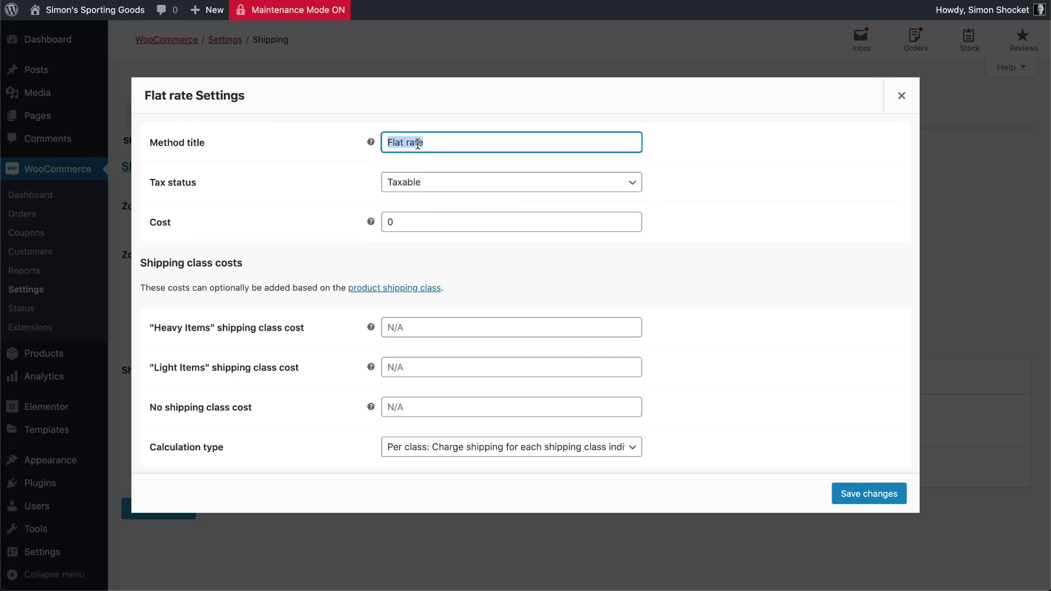
text(Europe (regular))
key(Tab)
key(Tab)
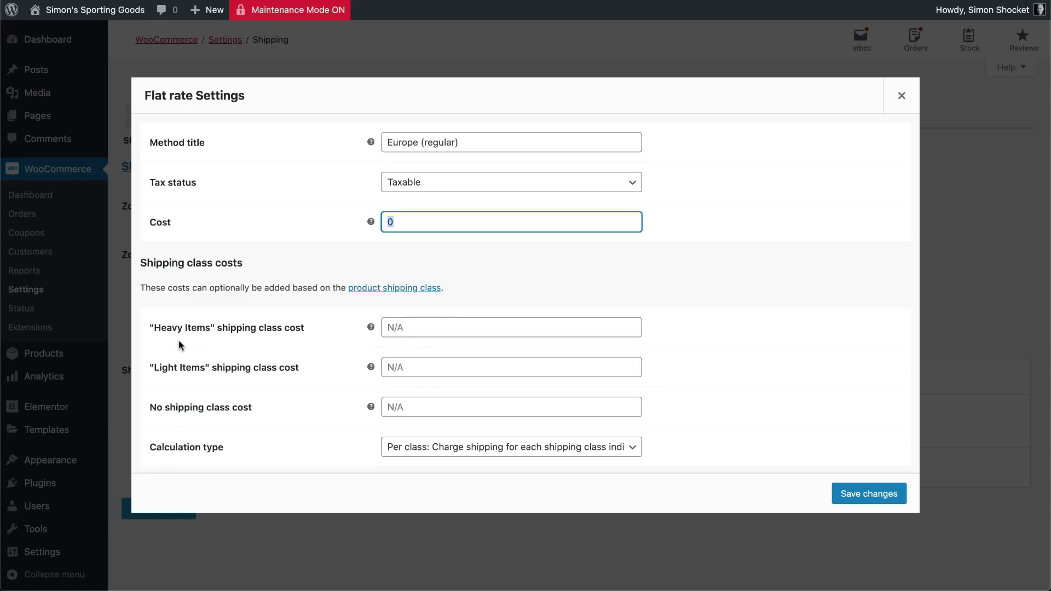
click(396, 328)
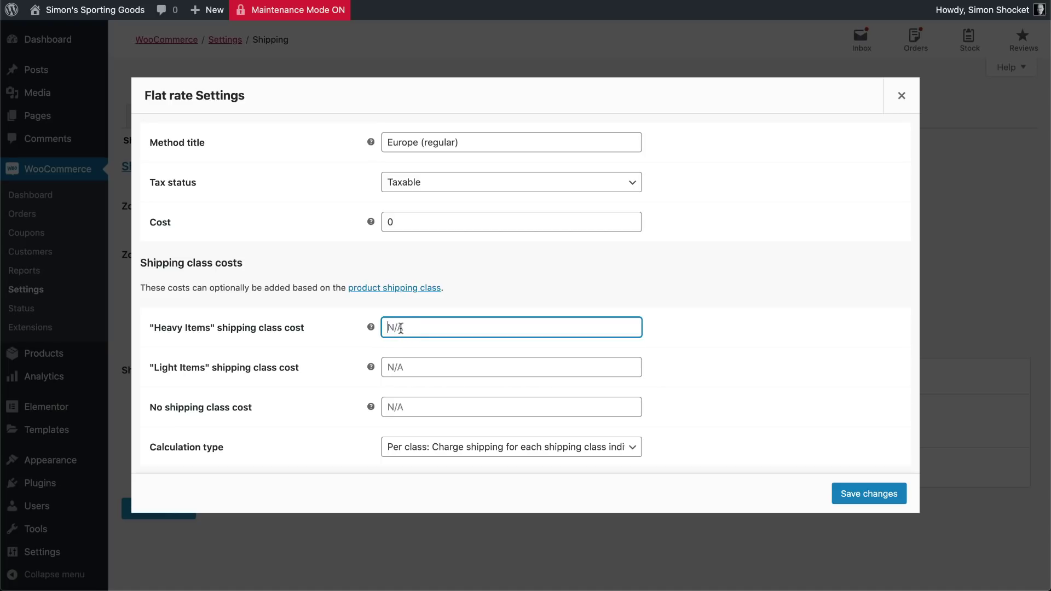
text(30)
click(399, 368)
text(10)
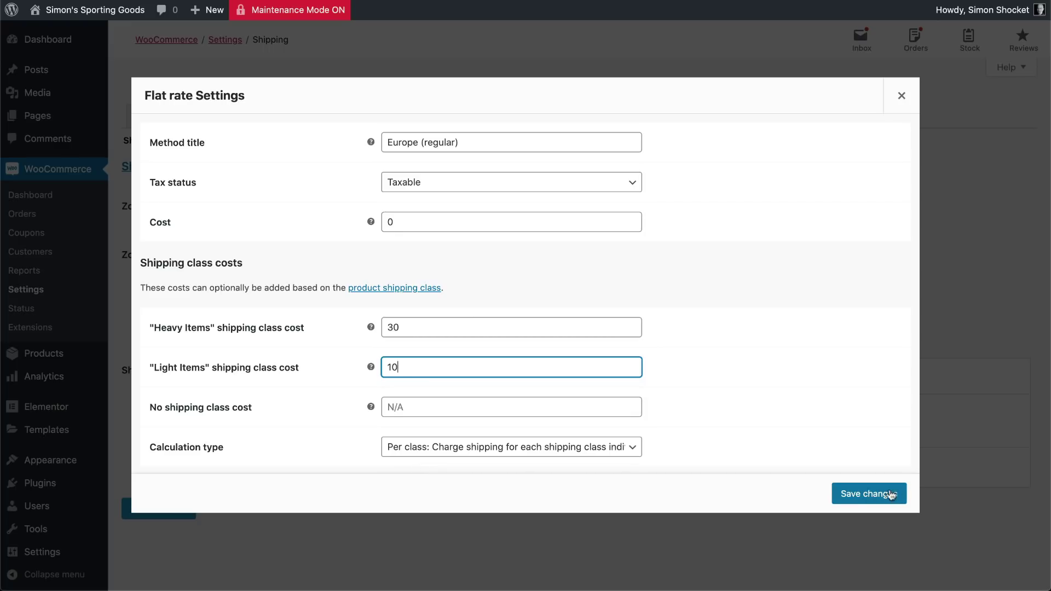
click(868, 495)
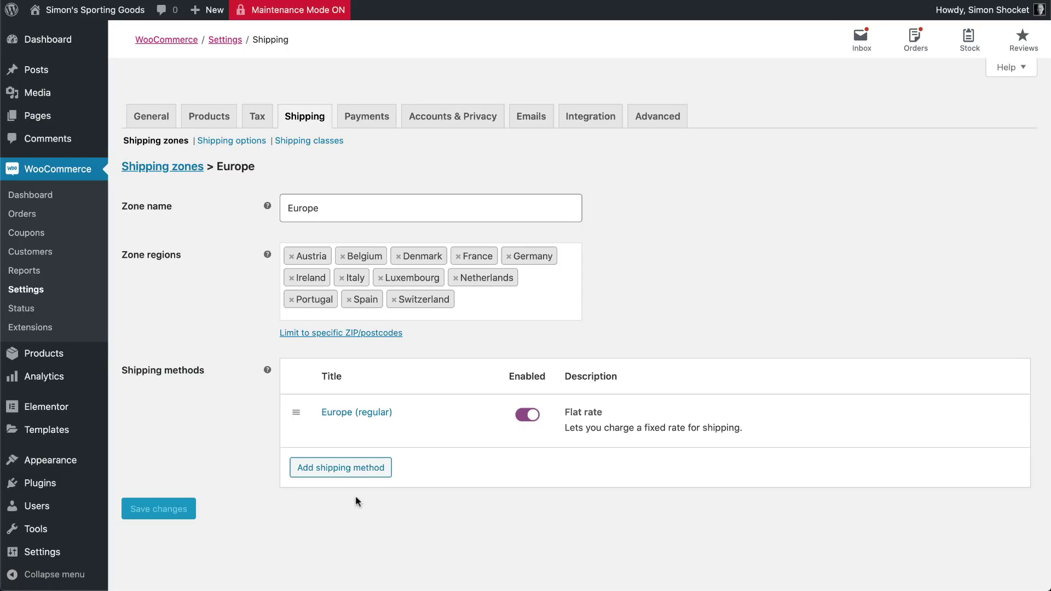
Add a second flat rate titled 'Europe (Express)' with Heavy Items 65 and Light Items 35, and save
click(347, 469)
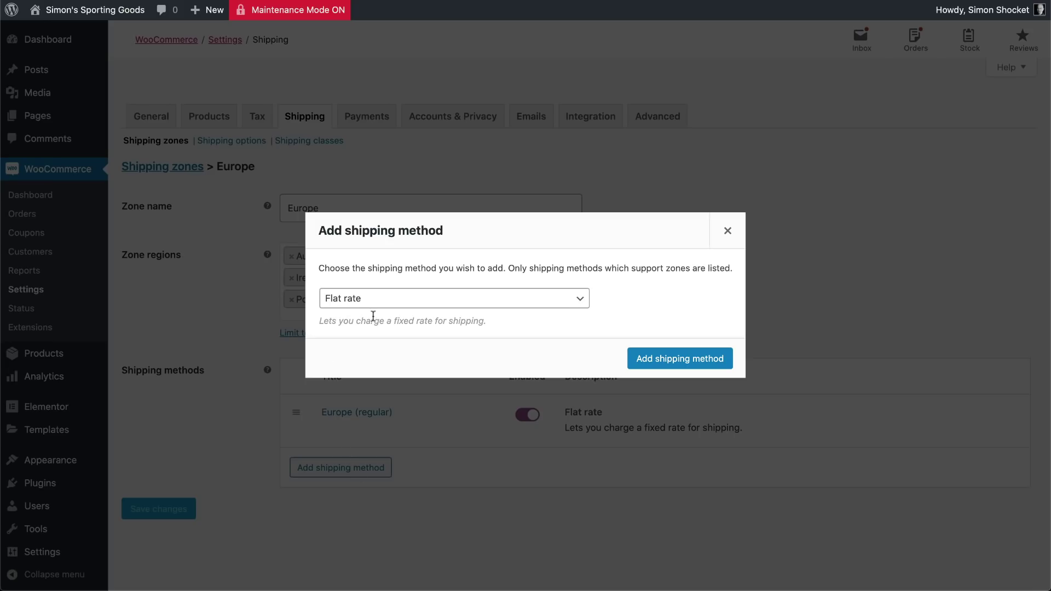
click(689, 358)
click(327, 479)
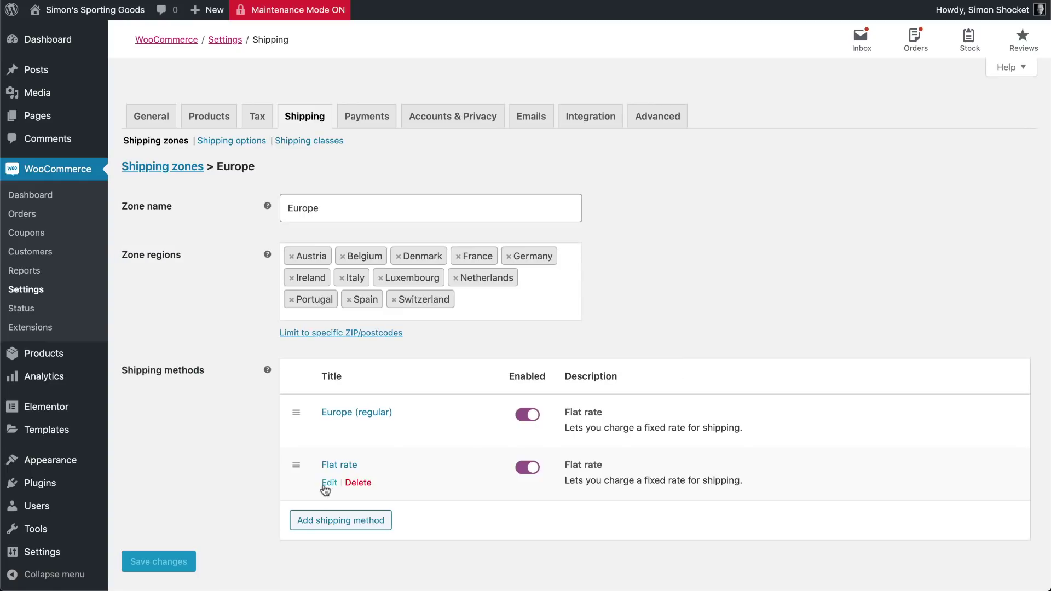
key(super+a)
text(Europe)
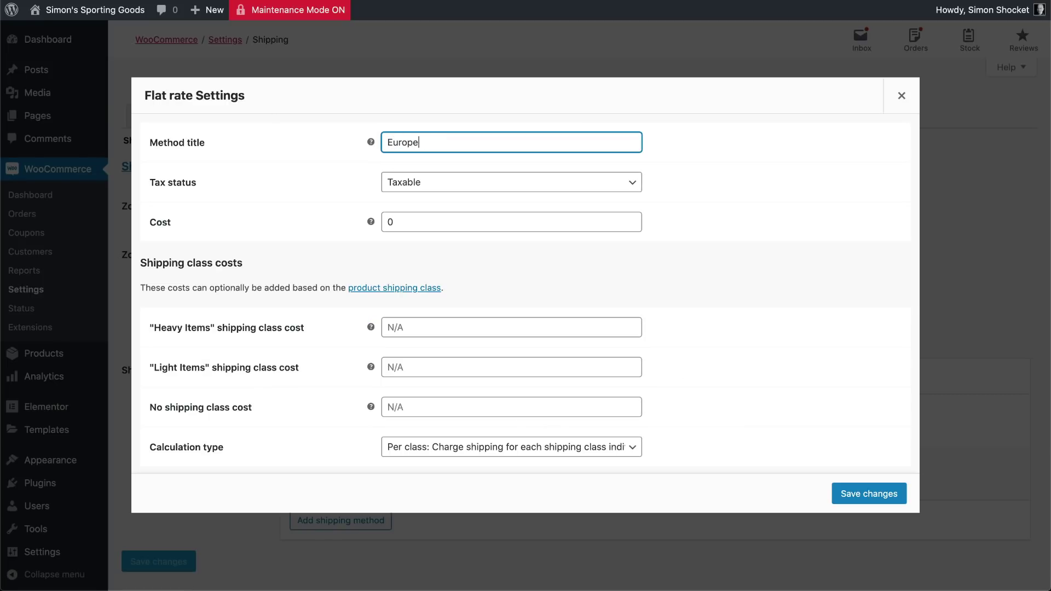
text( (Express))
click(461, 329)
text(65)
key(Tab)
text(35)
click(868, 493)
Return to the shipping zones list and go to the Shipping options settings
scroll(880, 505, down, 2)
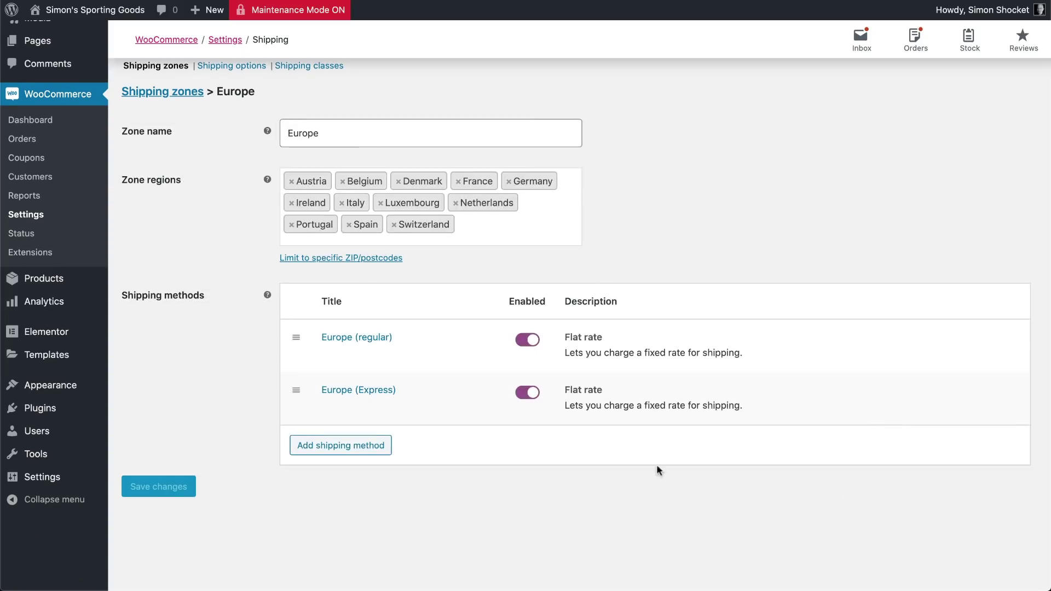
click(150, 92)
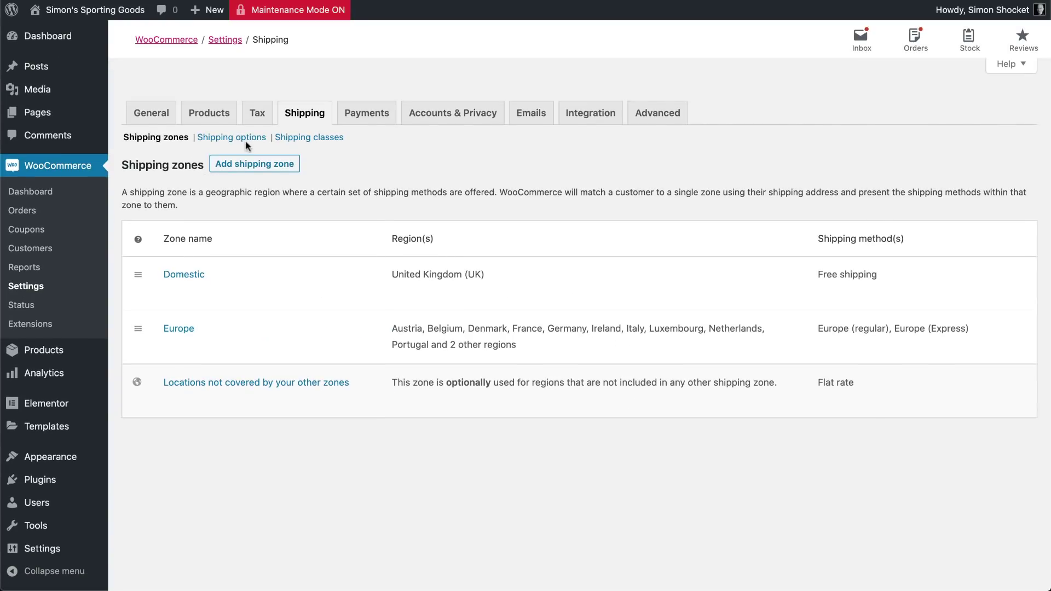
click(231, 138)
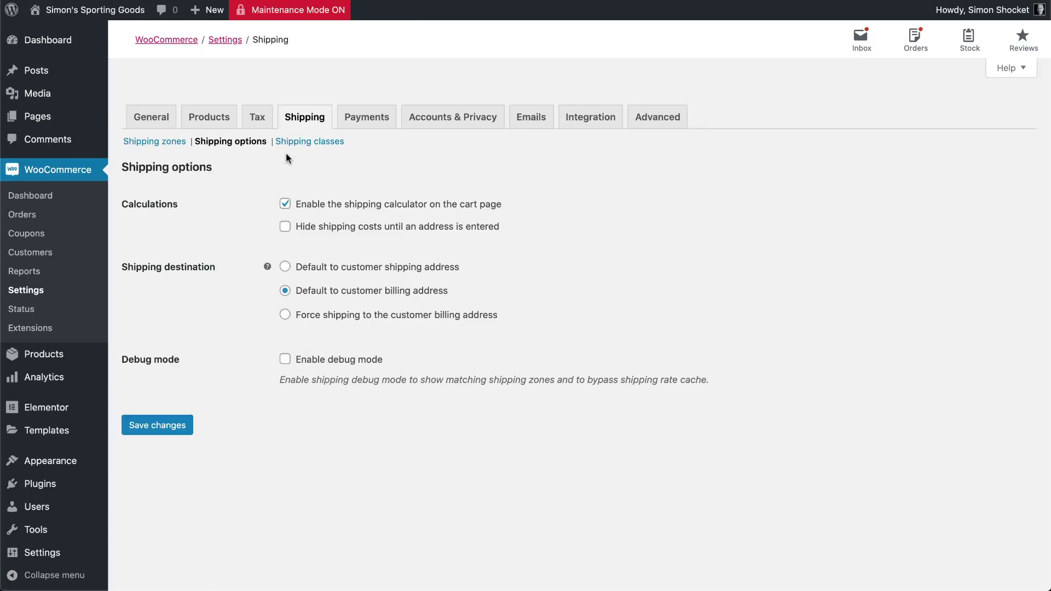
Switch to the Payments settings and start setting up PayPal Standard
click(356, 120)
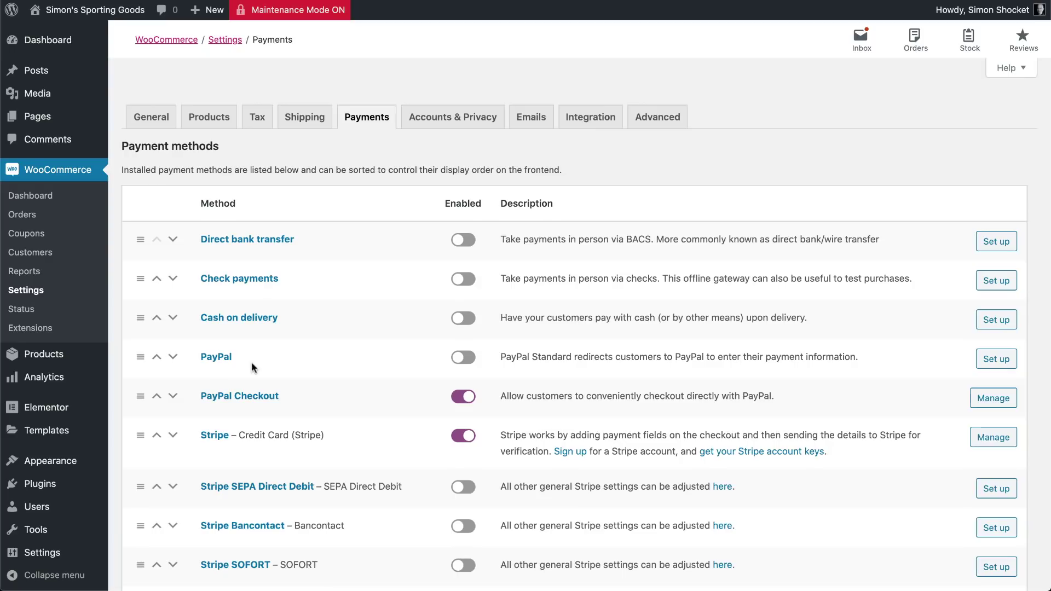
click(992, 362)
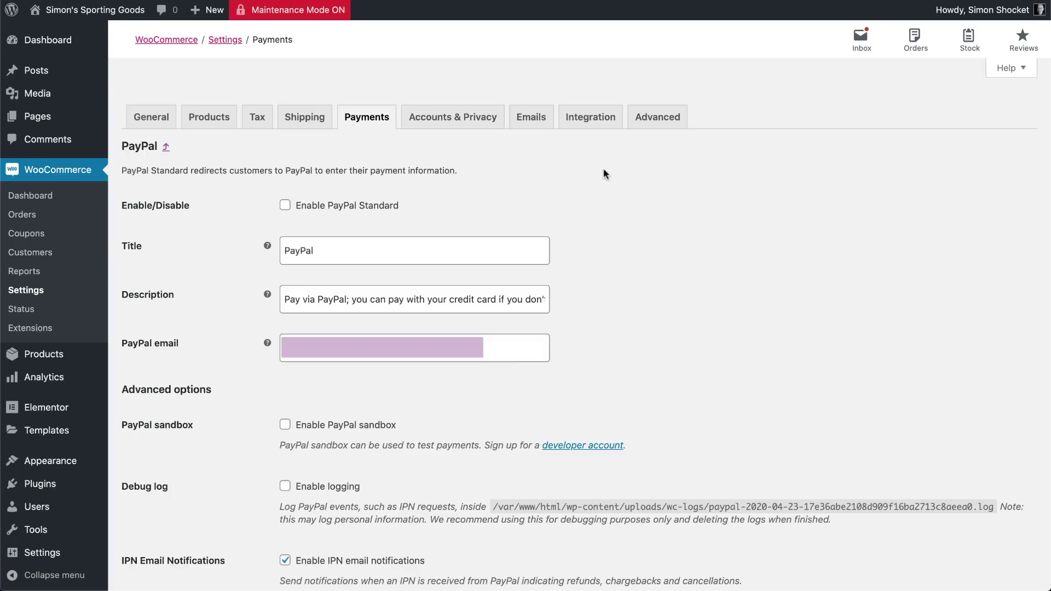
Switch to WooCommerce's Advanced settings
click(650, 120)
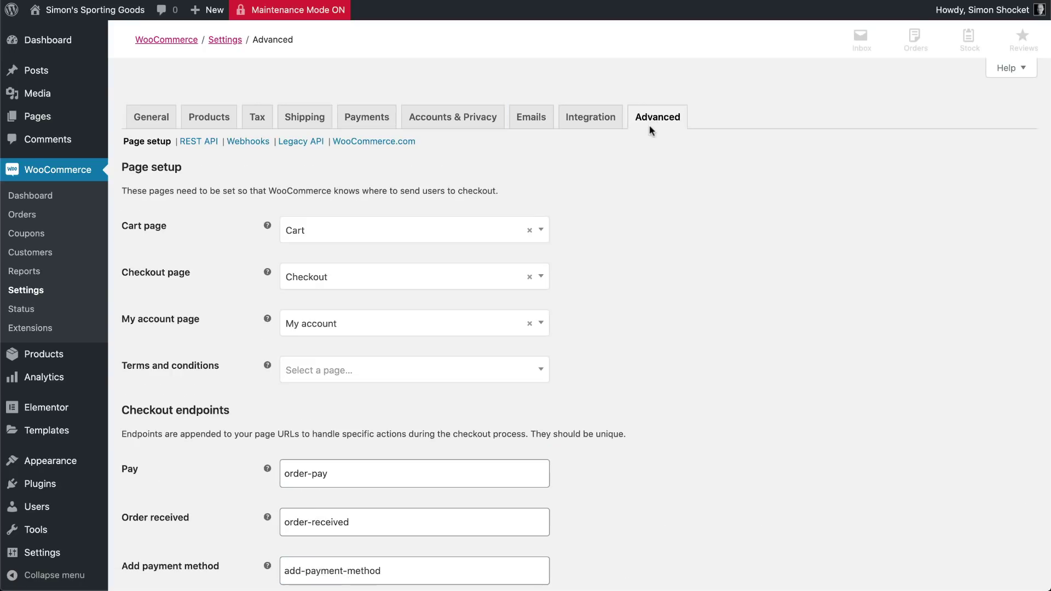
Review the Page setup and endpoint defaults, then save the Advanced settings
scroll(650, 172, down, 2)
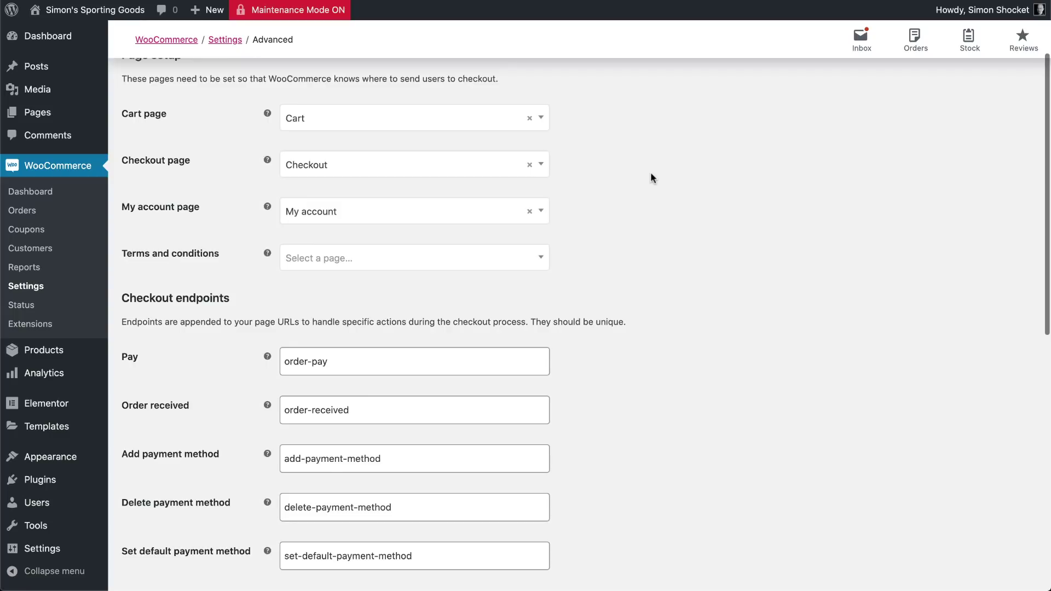
scroll(650, 171, down, 1)
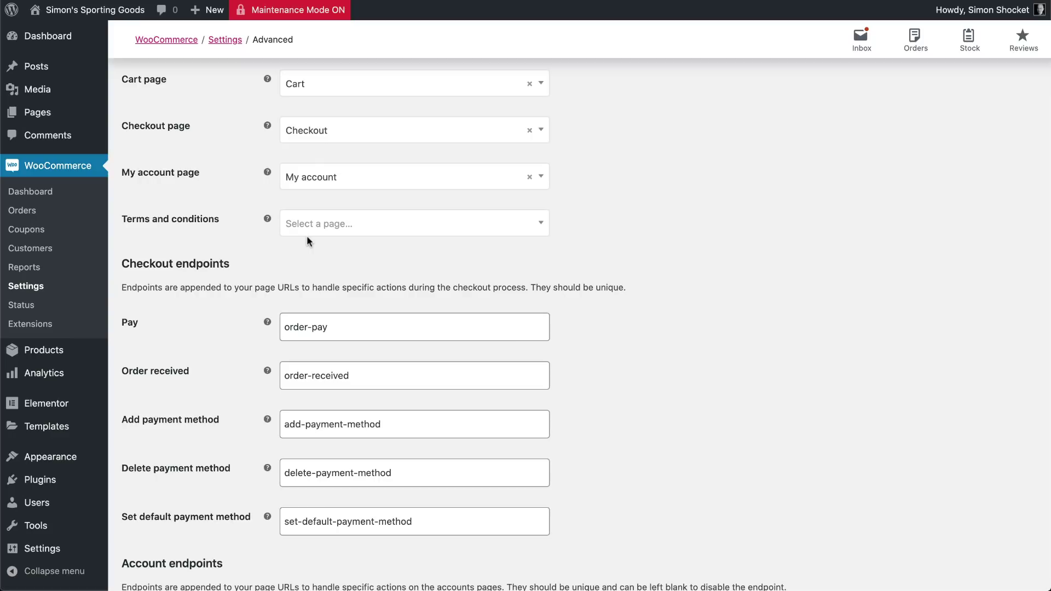
scroll(307, 235, down, 10)
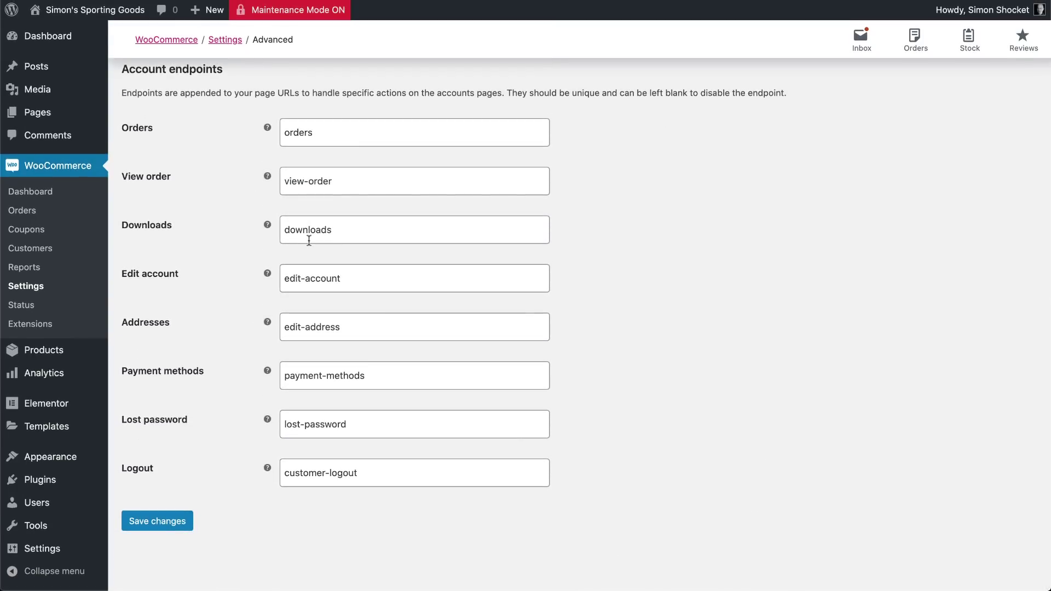
click(161, 524)
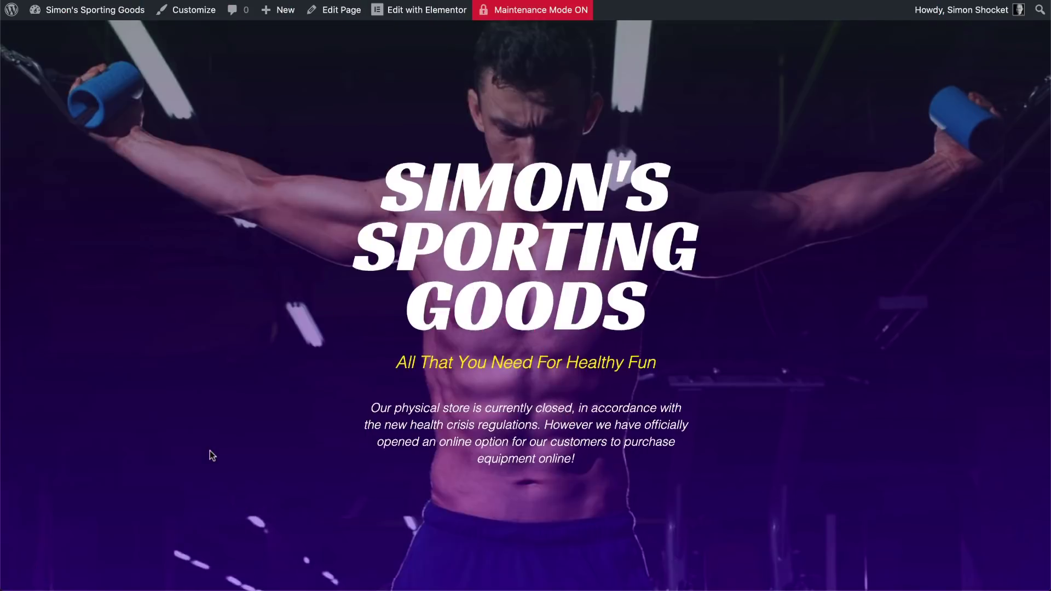
Browse the storefront homepage and add the Full Home-Fitness Package to the cart
scroll(209, 455, down, 5)
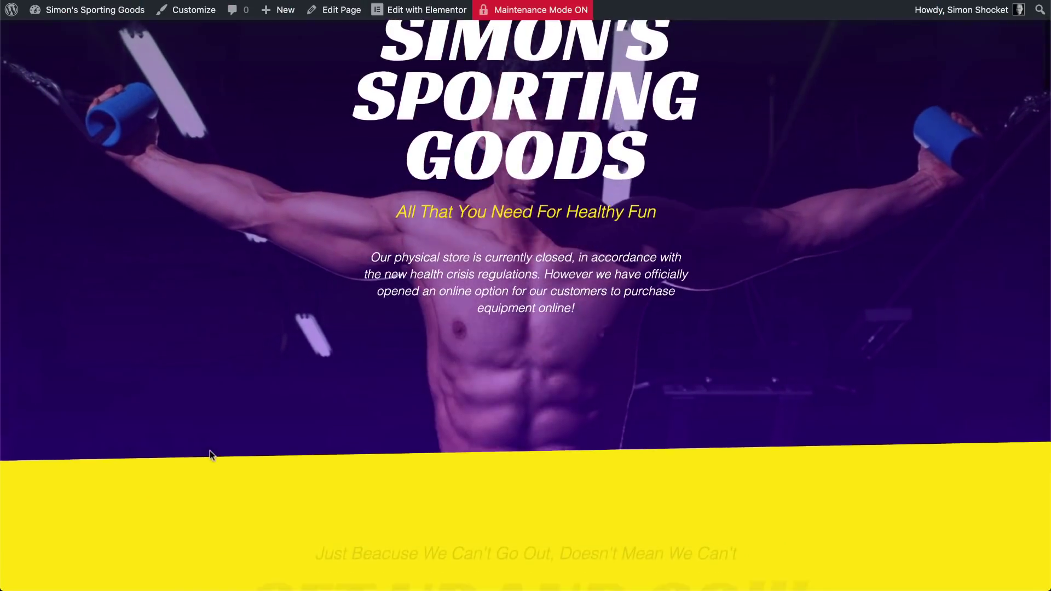
scroll(209, 455, down, 7)
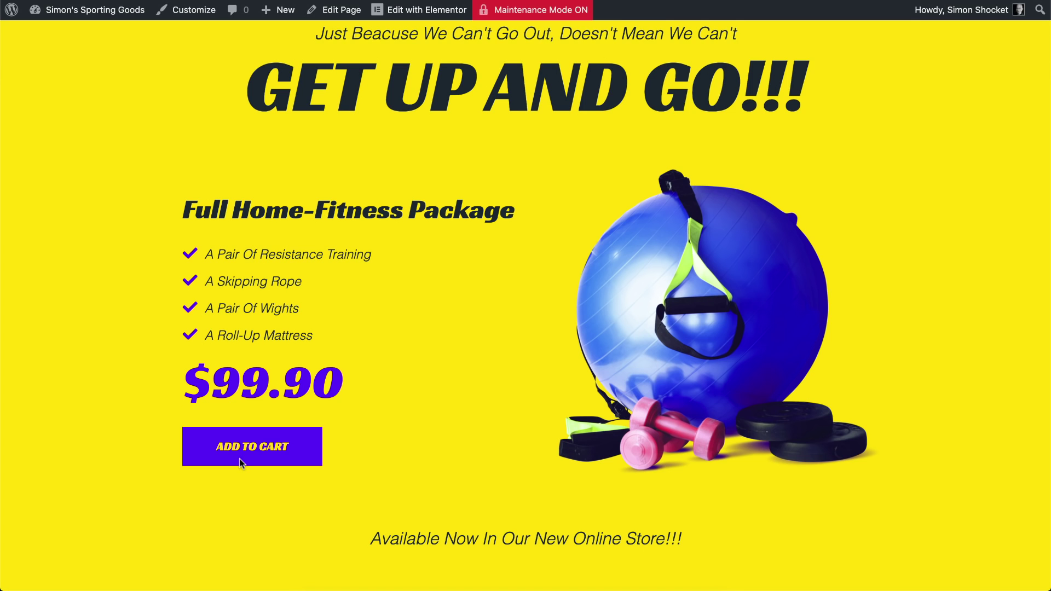
scroll(248, 467, down, 18)
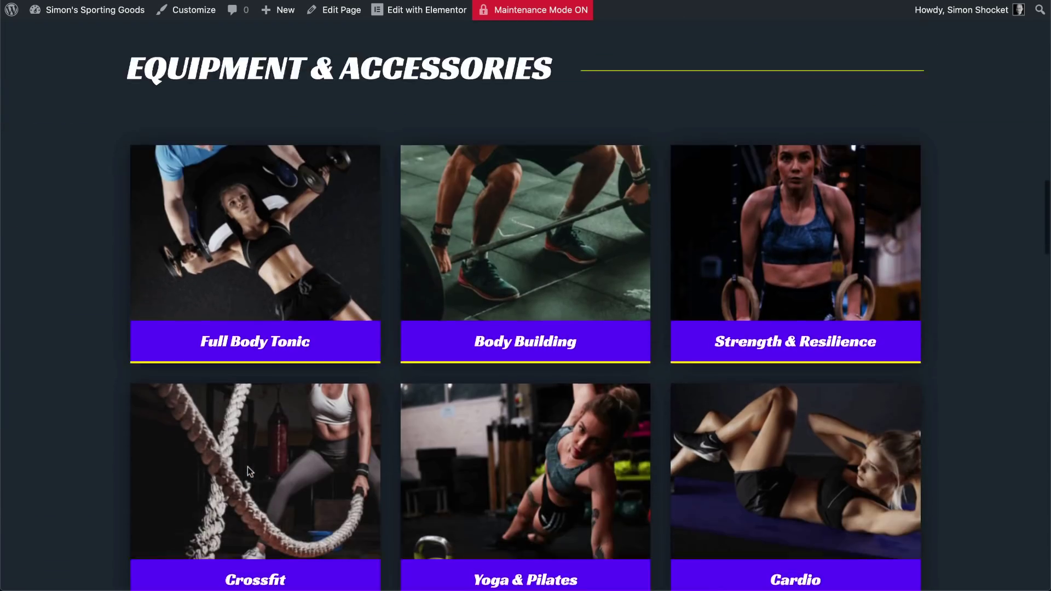
scroll(247, 466, down, 19)
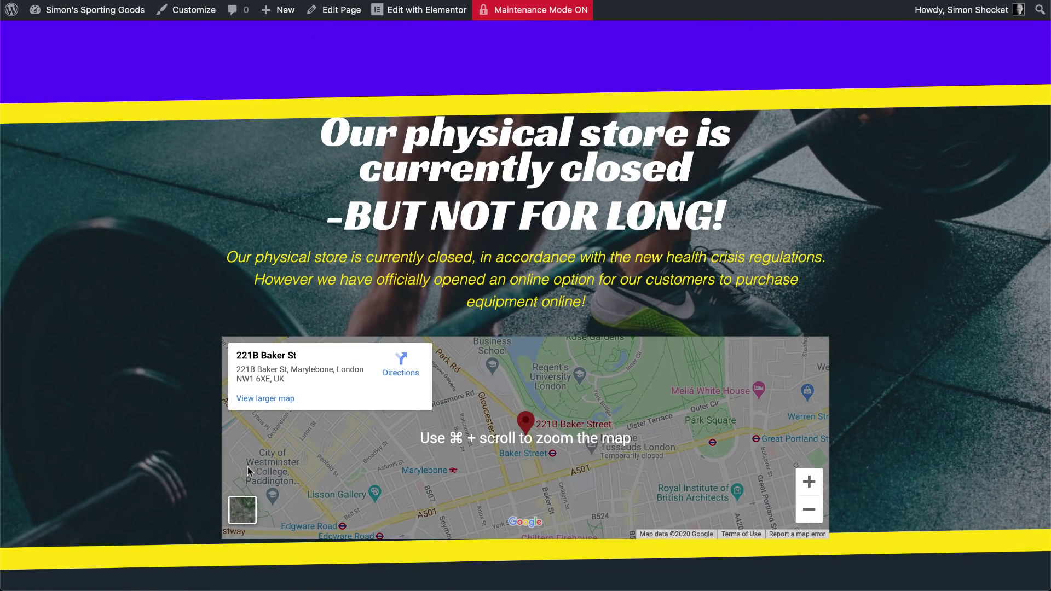
scroll(248, 469, up, 20)
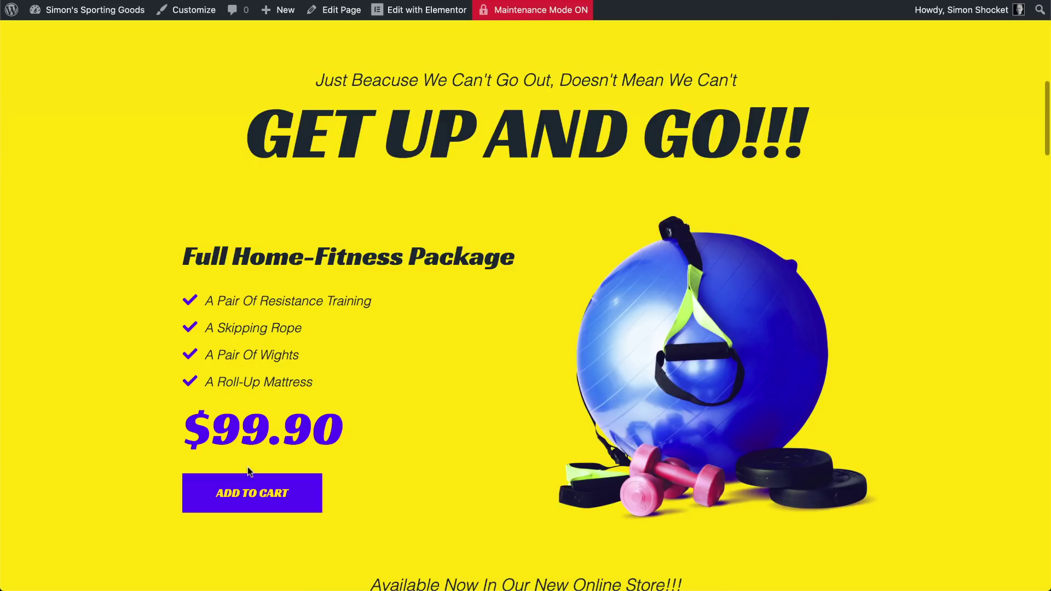
scroll(248, 472, down, 1)
click(248, 492)
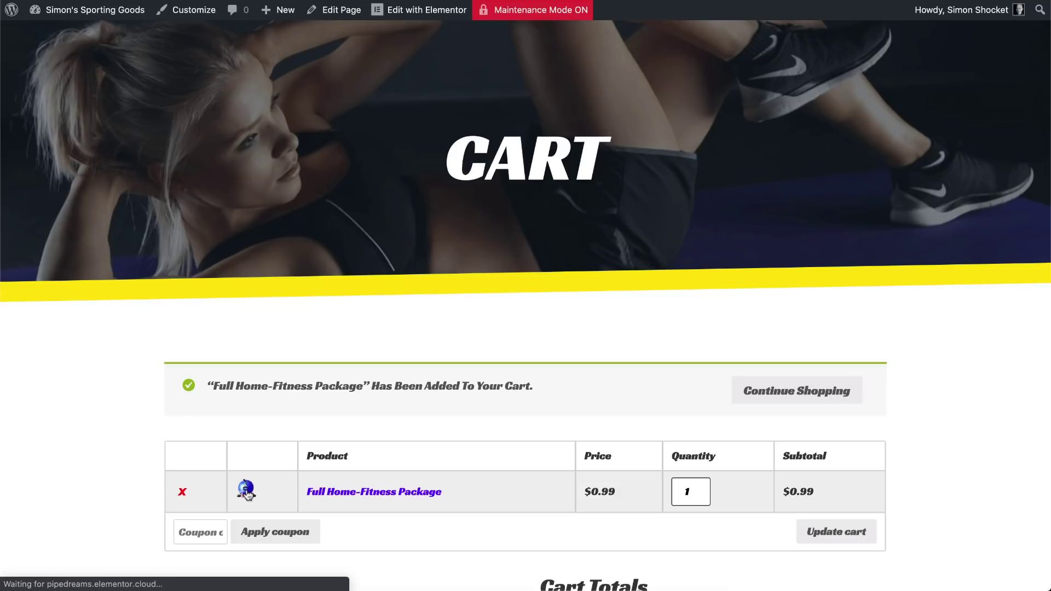
Fill in the billing first name, last name and town on the checkout form
scroll(247, 490, down, 3)
scroll(246, 491, down, 2)
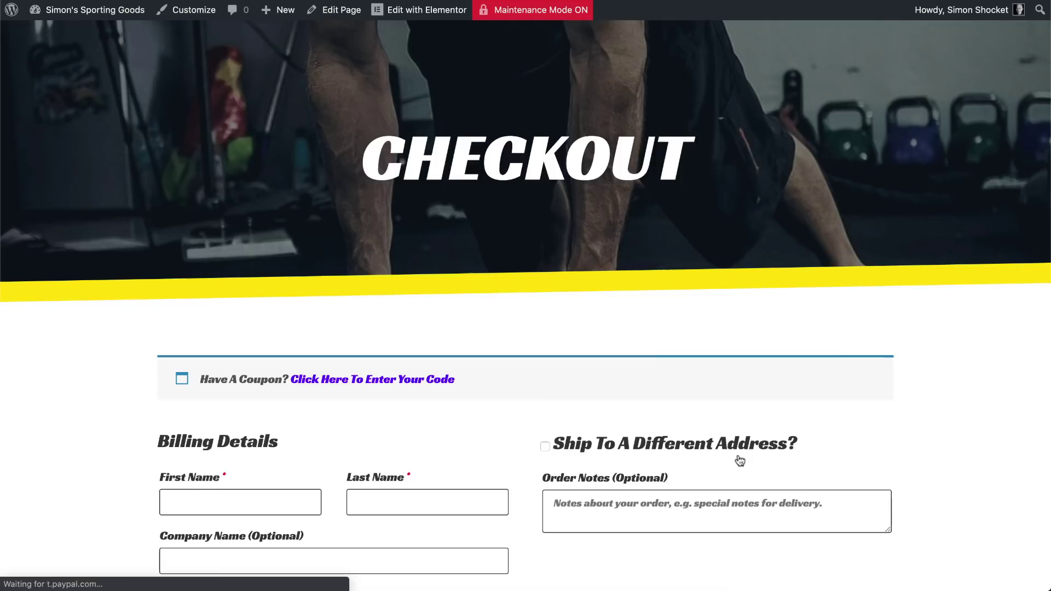
scroll(739, 462, down, 5)
click(247, 253)
key(Tab)
key(Tab)
key(Tab)
key(Tab)
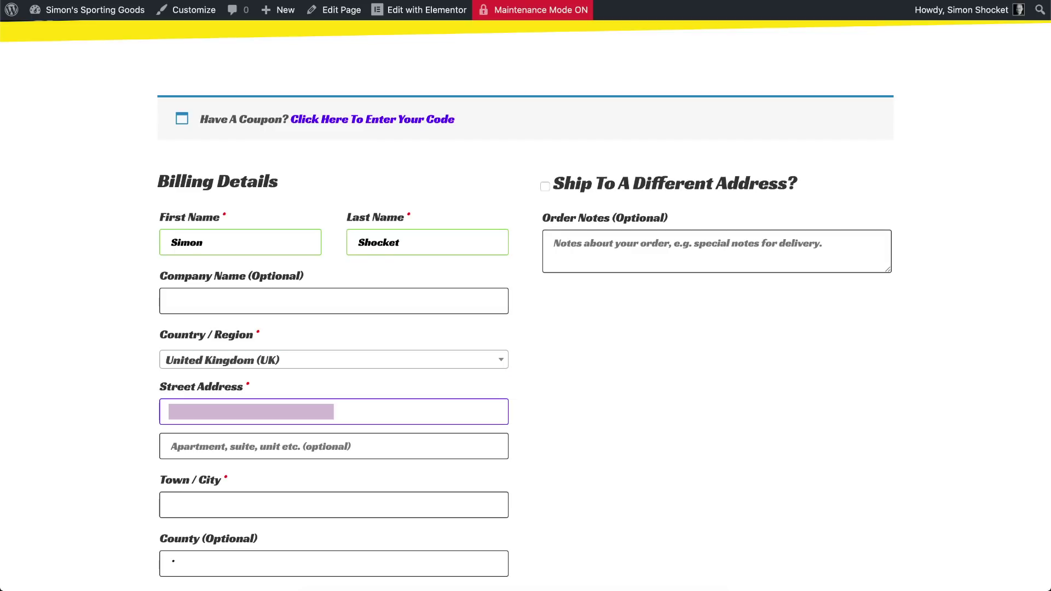
key(Tab)
key(Tab)
text(manchester)
key(Tab)
key(Tab)
key(Tab)
Start paying the $0.99 order with PayPal and continue to the password step
scroll(285, 265, down, 3)
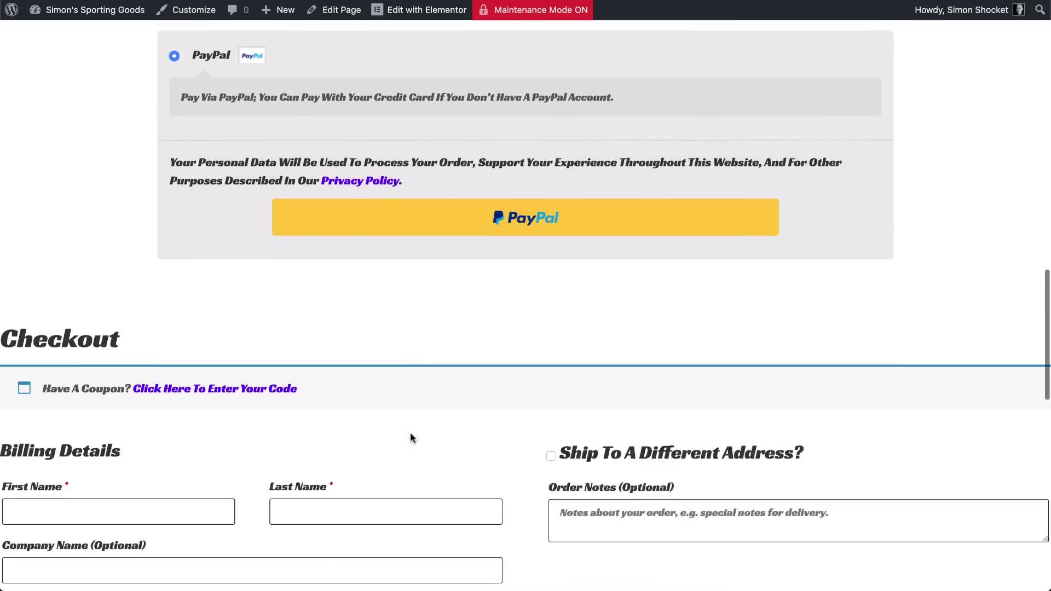
click(436, 191)
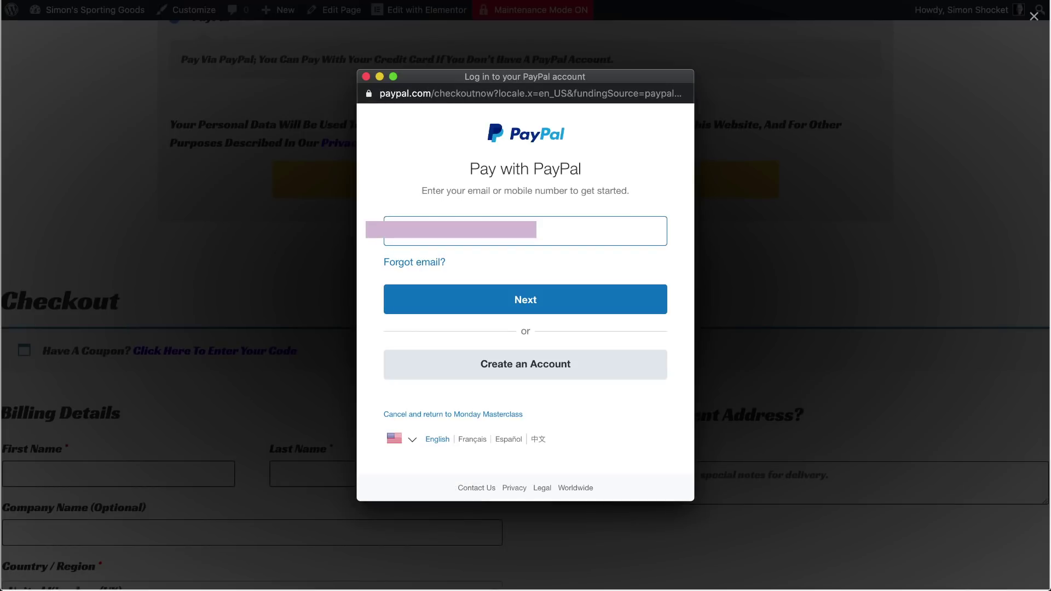
click(478, 298)
Log in to PayPal, make the card preferred, and pay the $0.99 order
key(super+v)
key(Return)
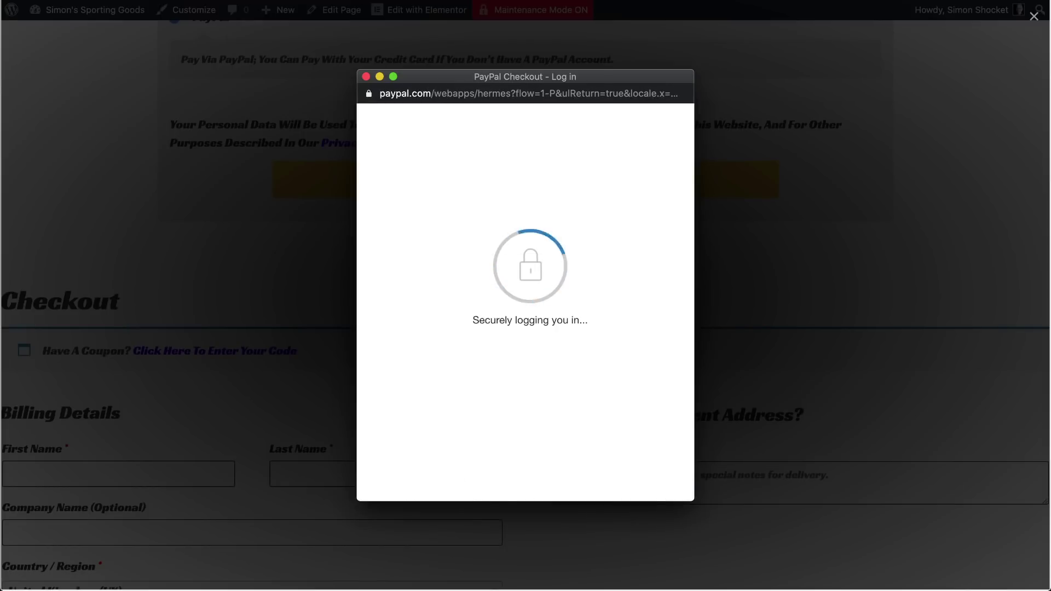
click(406, 355)
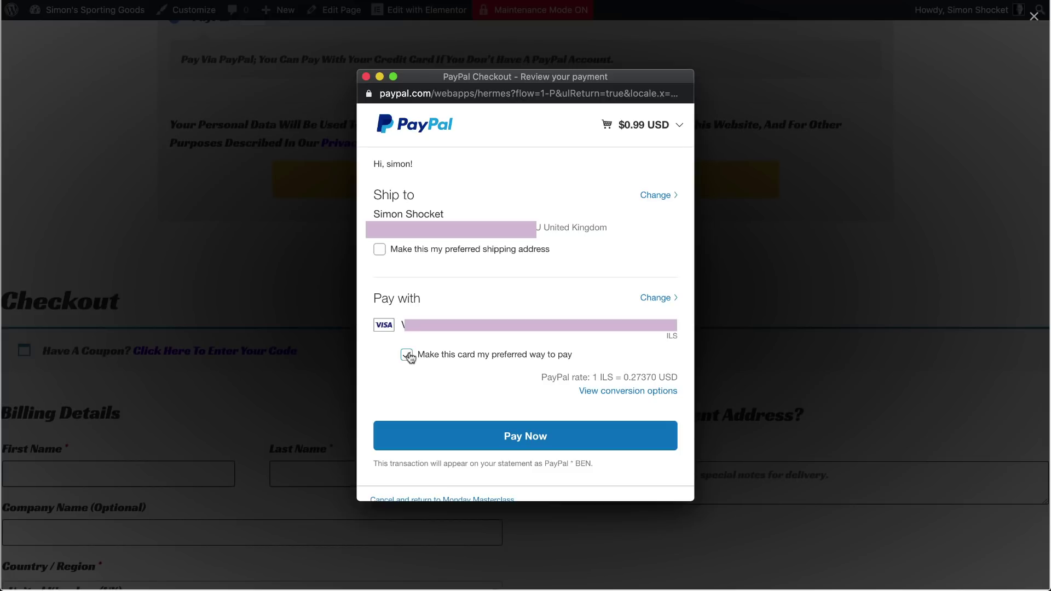
click(466, 435)
scroll(464, 428, down, 10)
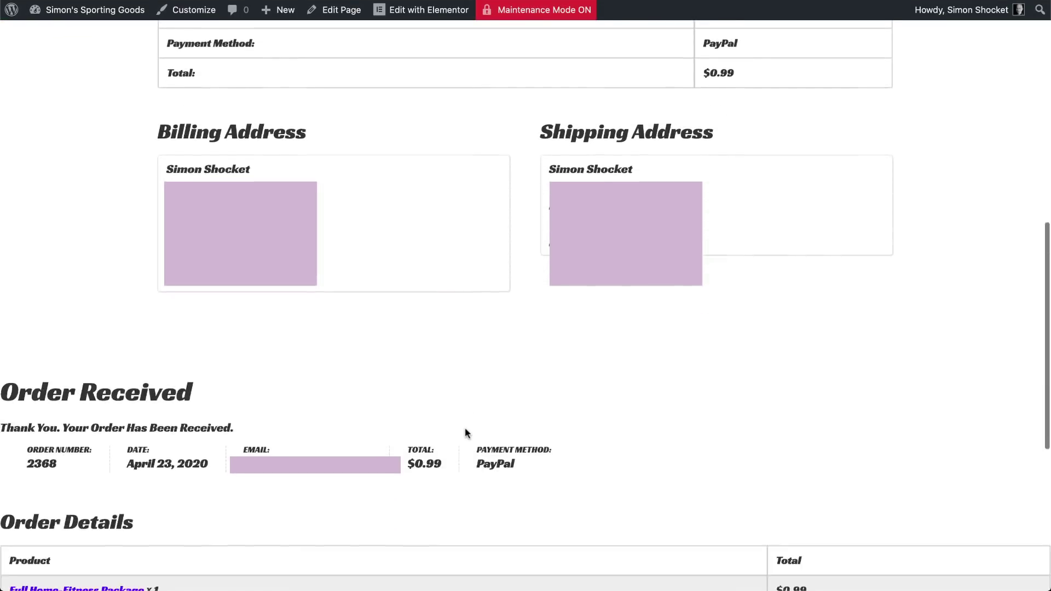
scroll(464, 426, down, 4)
scroll(464, 428, down, 3)
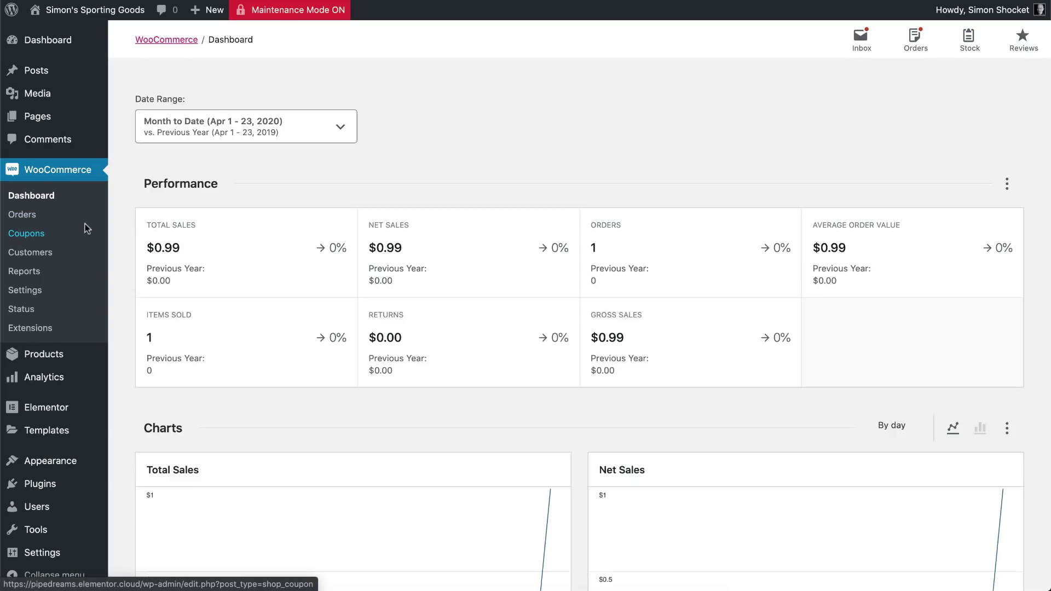
Open the new on-hold $0.99 order from WooCommerce Orders to review its details
scroll(645, 345, down, 3)
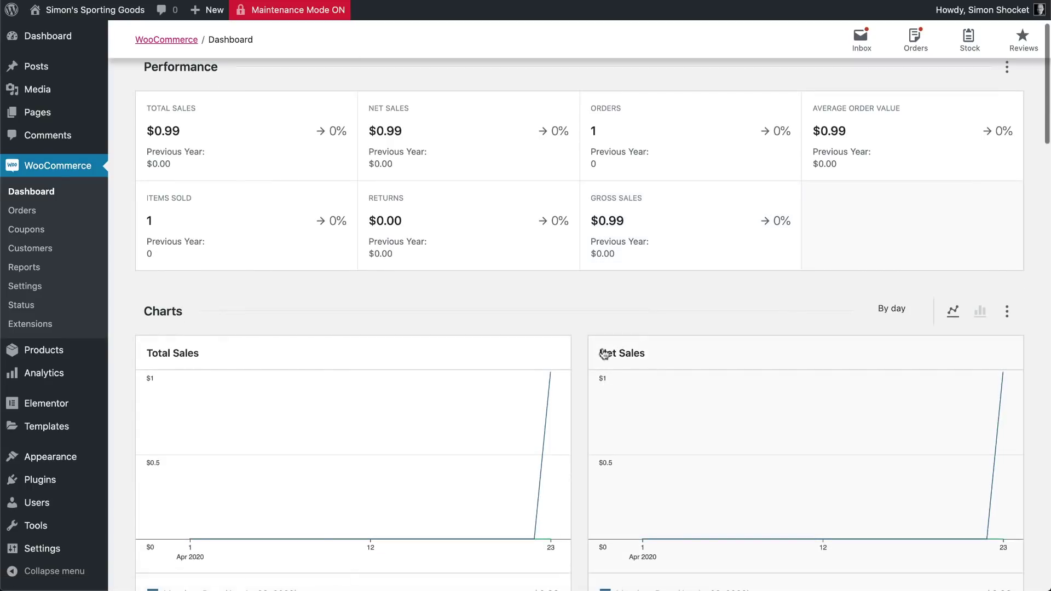
click(24, 213)
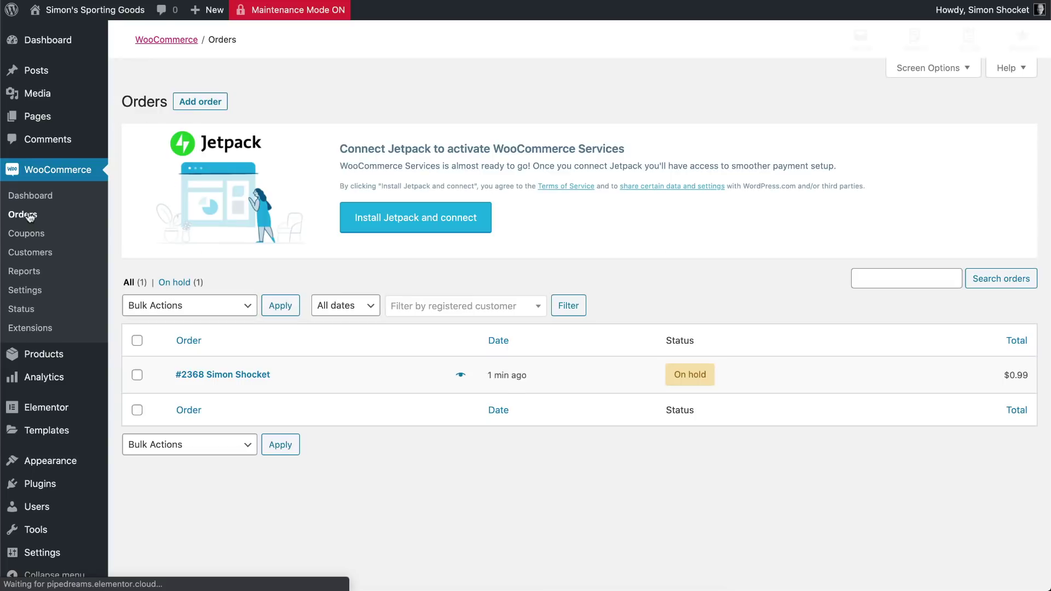
click(229, 377)
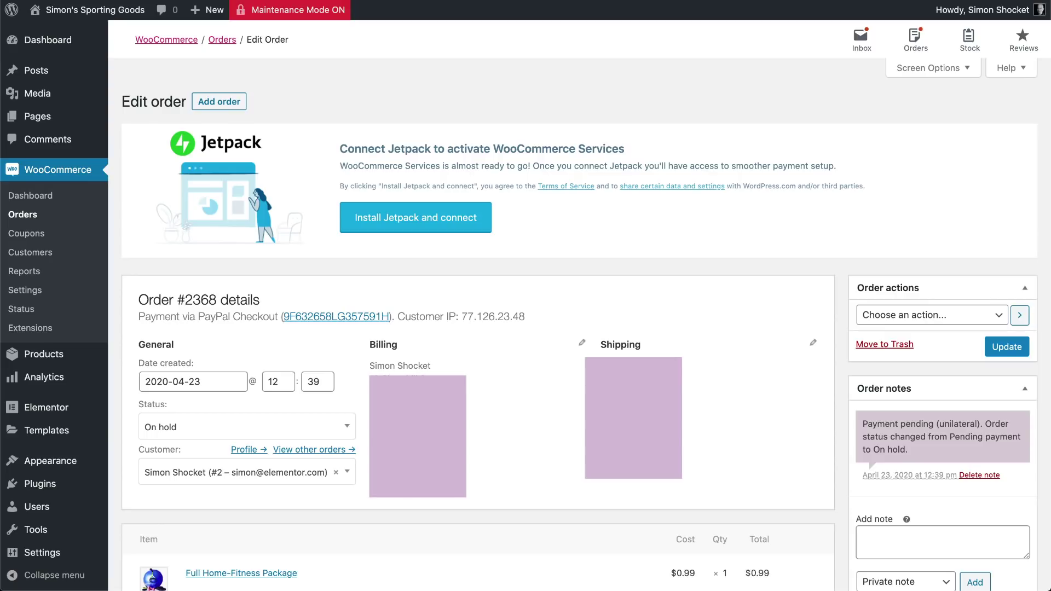
In a new tab, open Gmail and find the order-received email for the Full Home-Fitness Package
key(super+t)
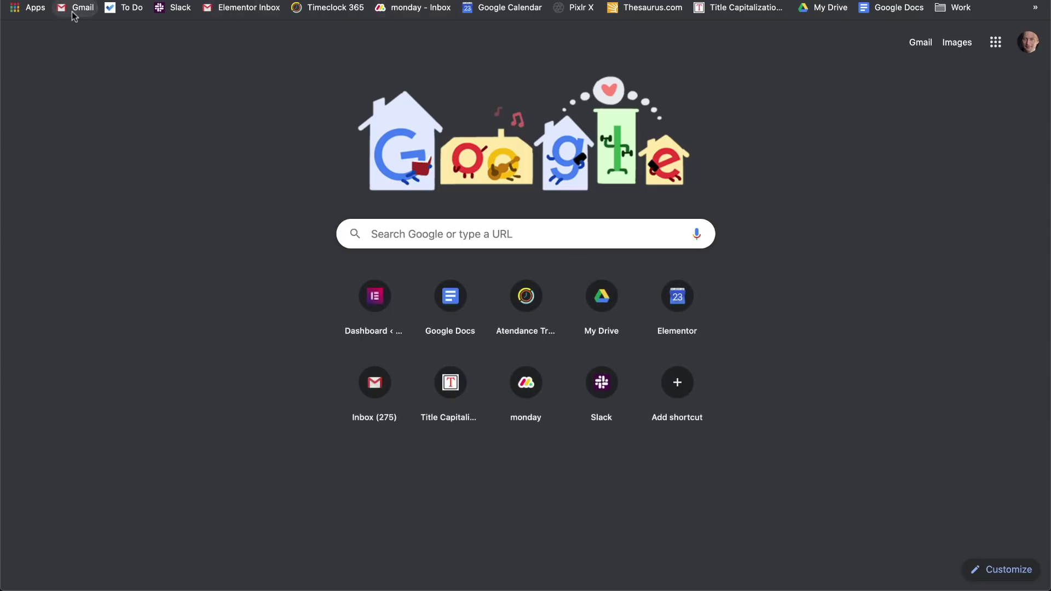
click(73, 12)
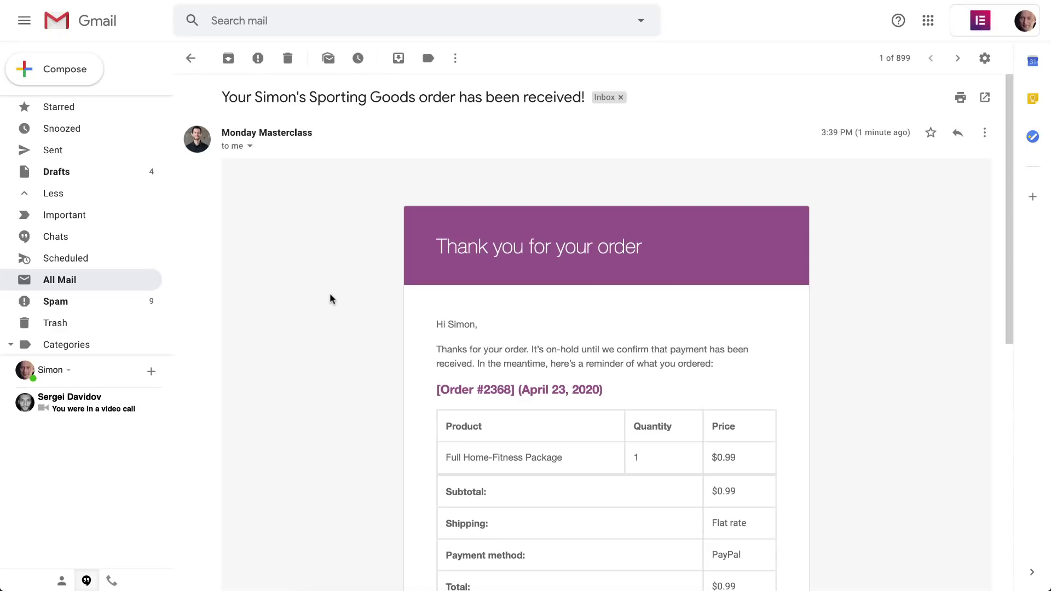
scroll(330, 299, down, 3)
scroll(330, 299, down, 4)
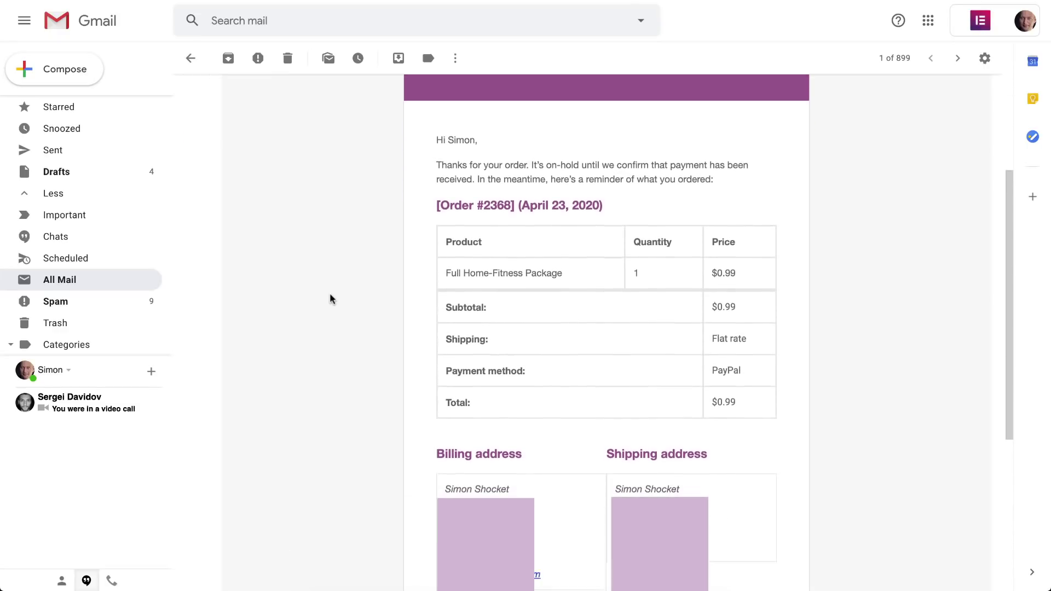